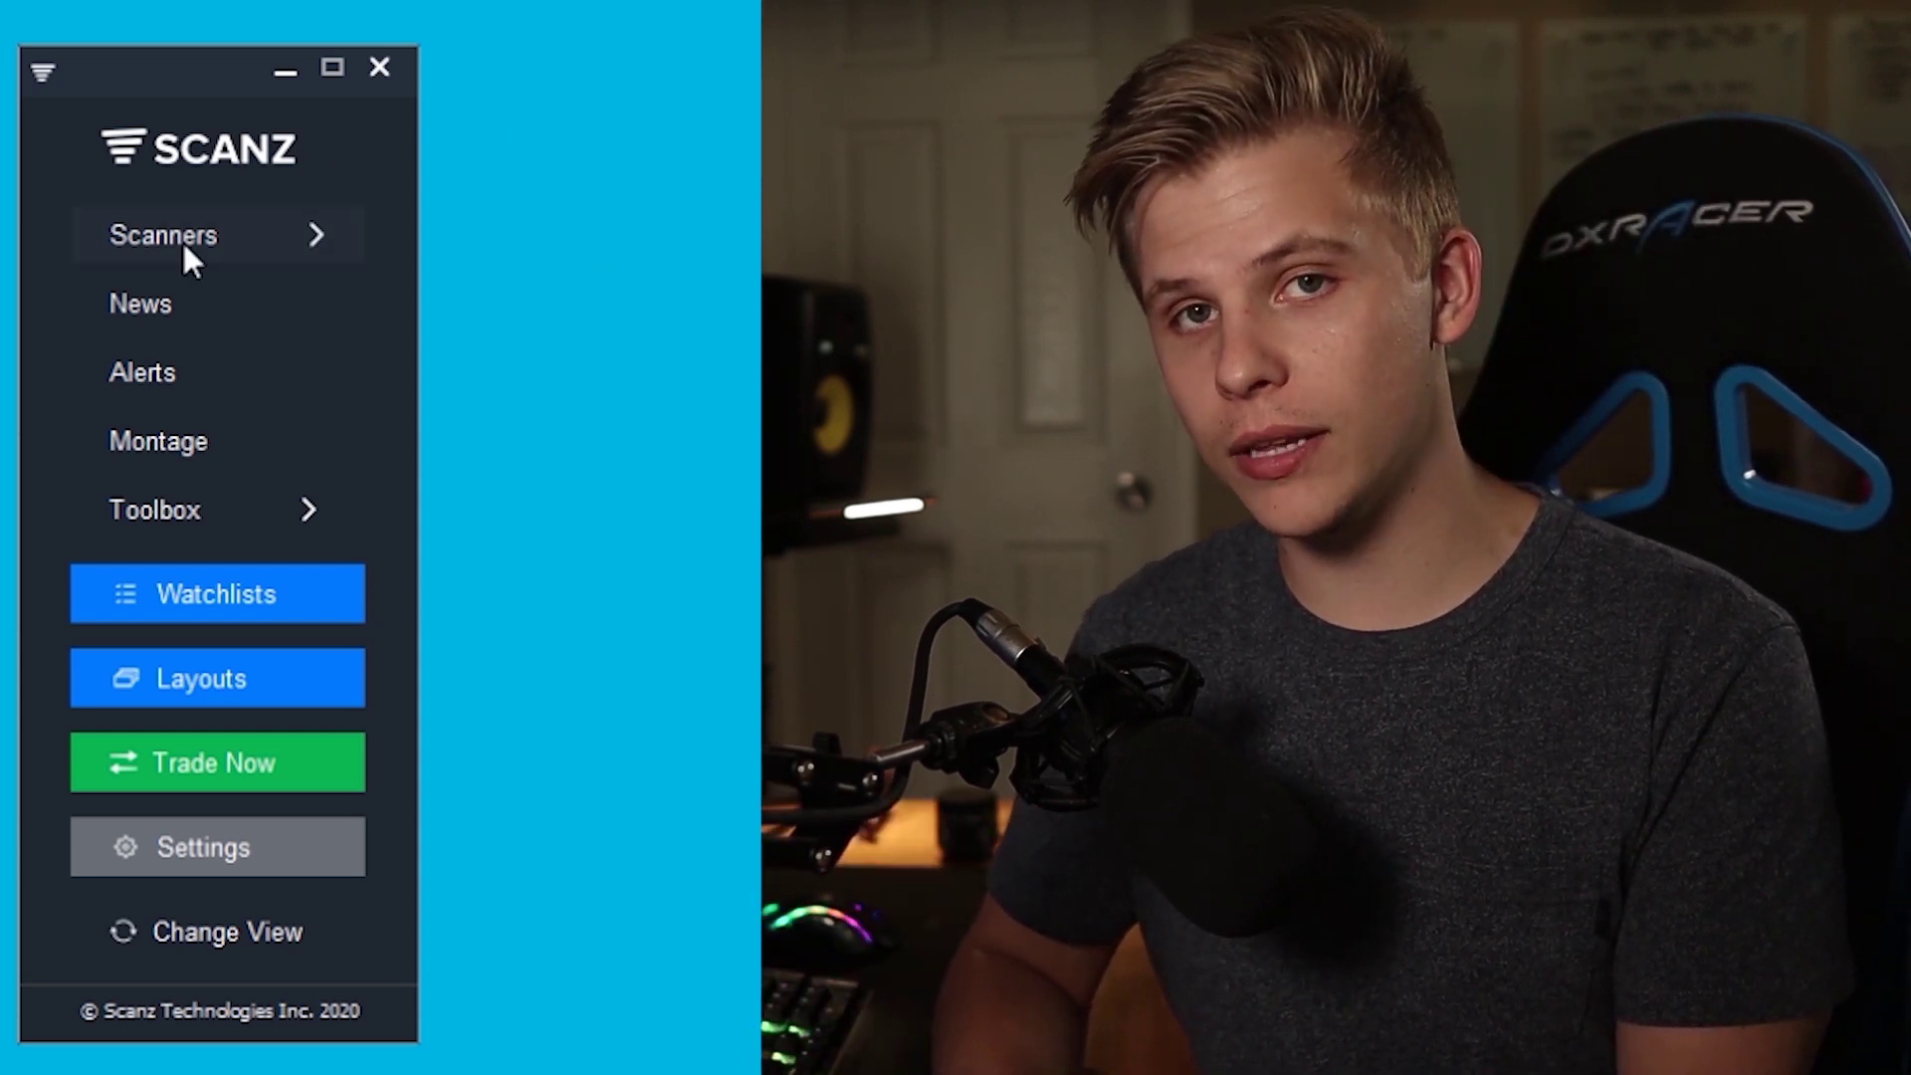
Launch the Pro Scanner from the Scanners menu to get a scan builder with one empty rule.
{"action": "left_click", "coordinate": [184, 251]}
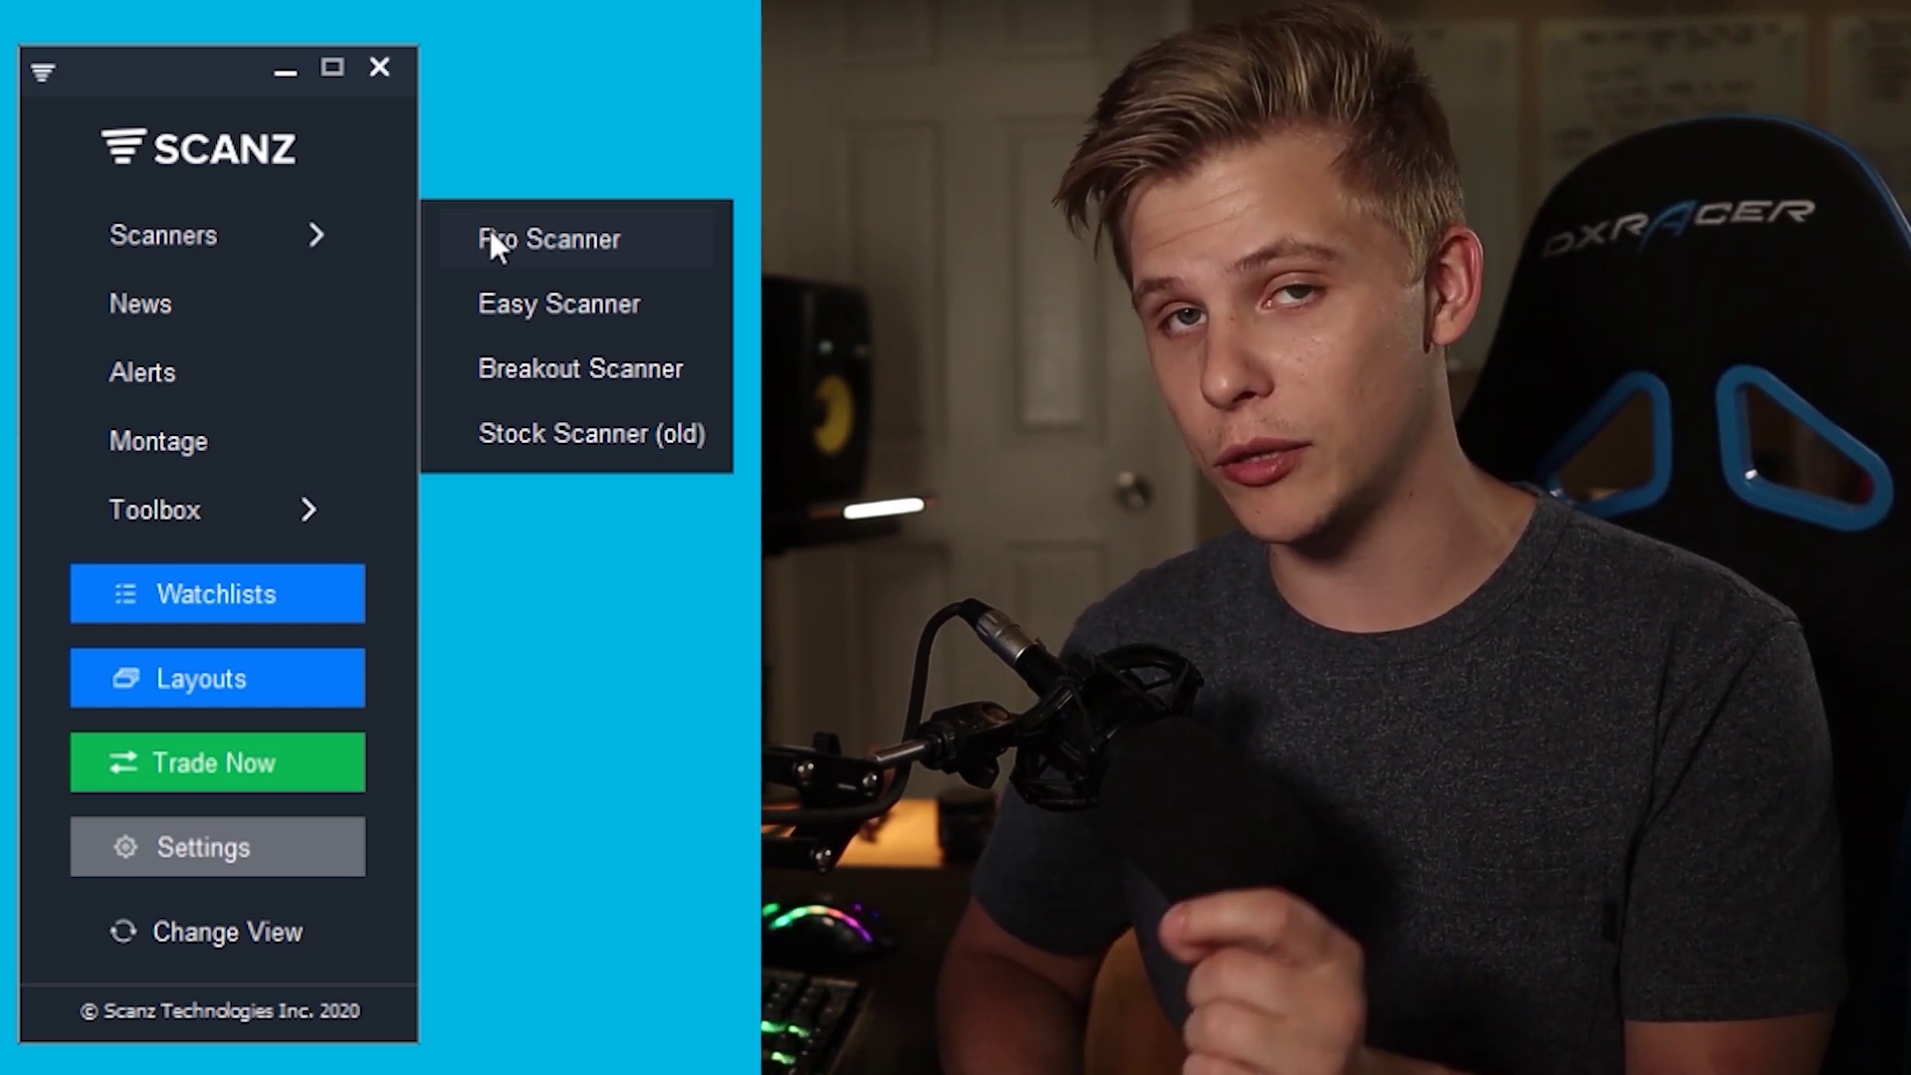
{"action": "left_click", "coordinate": [493, 239]}
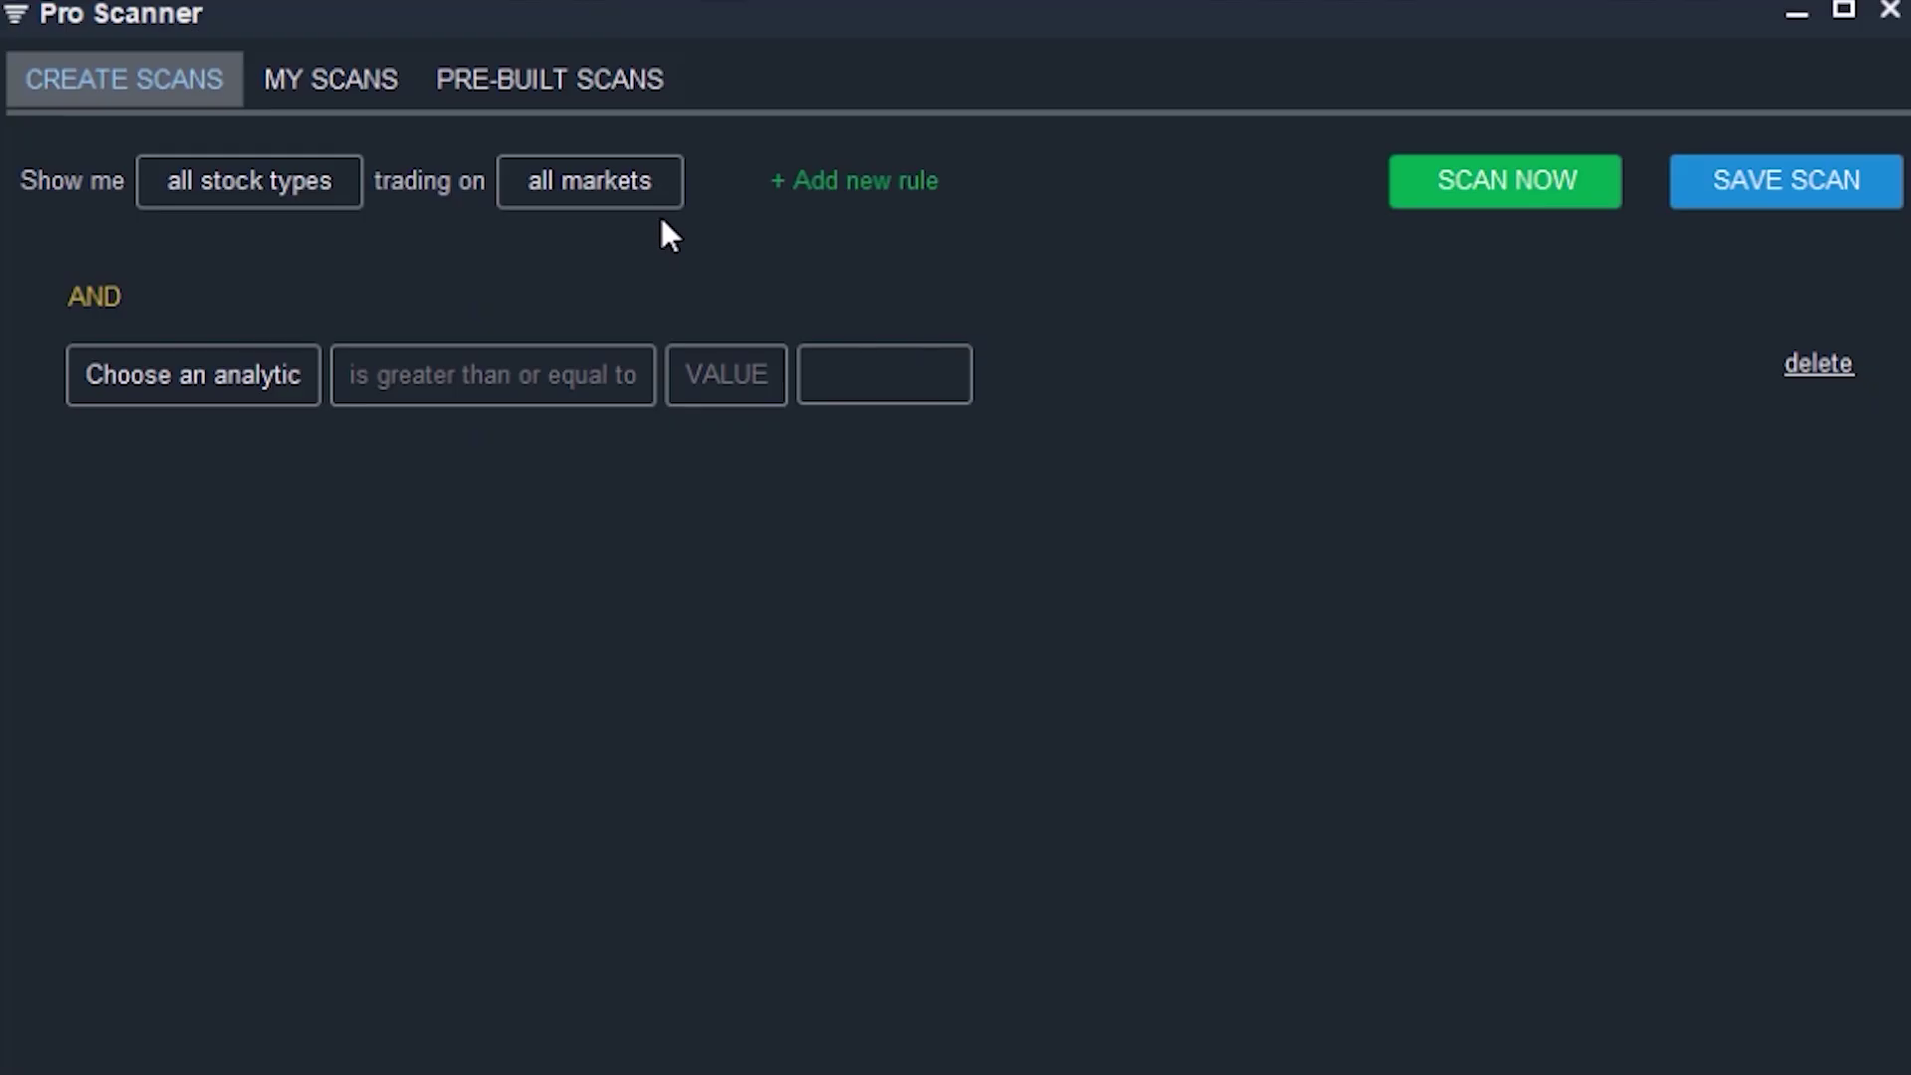
Uncheck OTC in the market list so the scan covers 3 markets including NYSE and AMEX.
{"action": "left_click", "coordinate": [635, 189]}
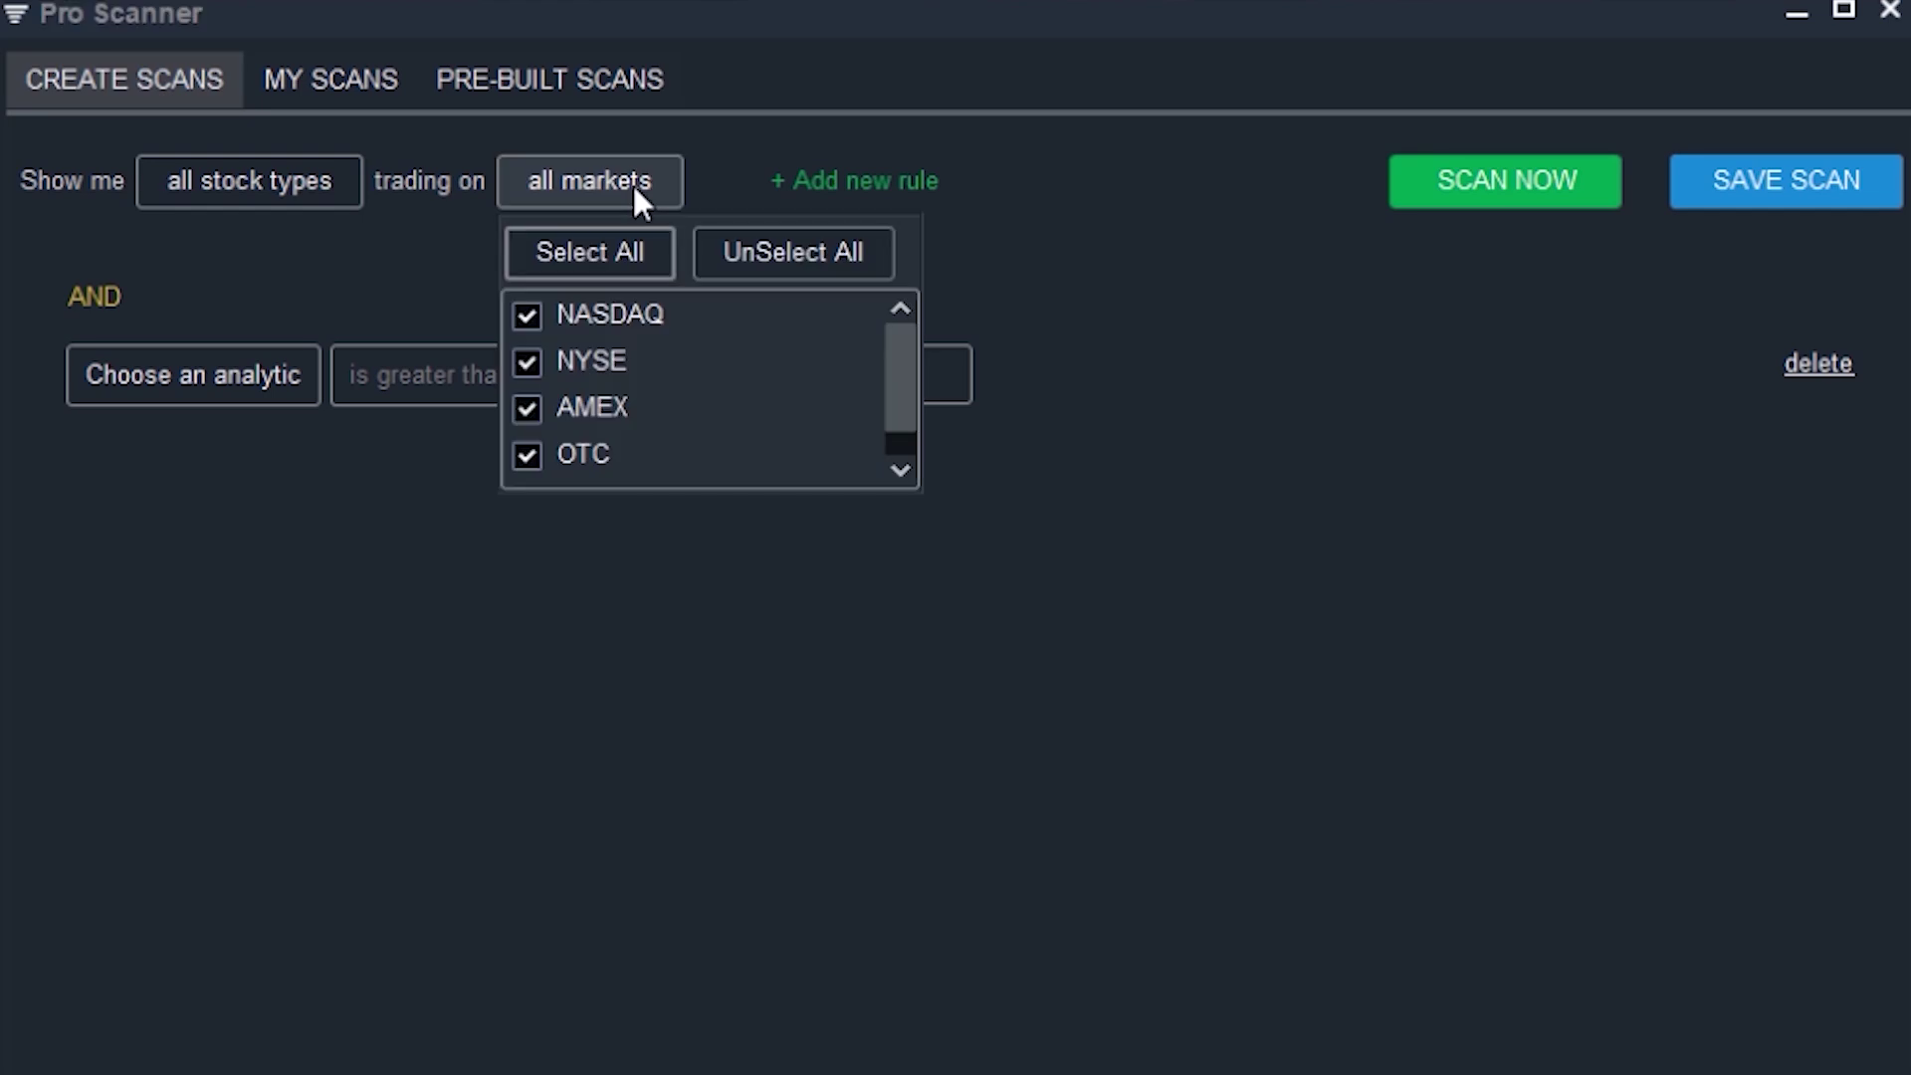
{"action": "left_click", "coordinate": [527, 361]}
{"action": "left_click", "coordinate": [524, 362]}
{"action": "left_click", "coordinate": [530, 454]}
{"action": "scroll", "coordinate": [901, 418], "scroll_direction": "down", "scroll_amount": 1}
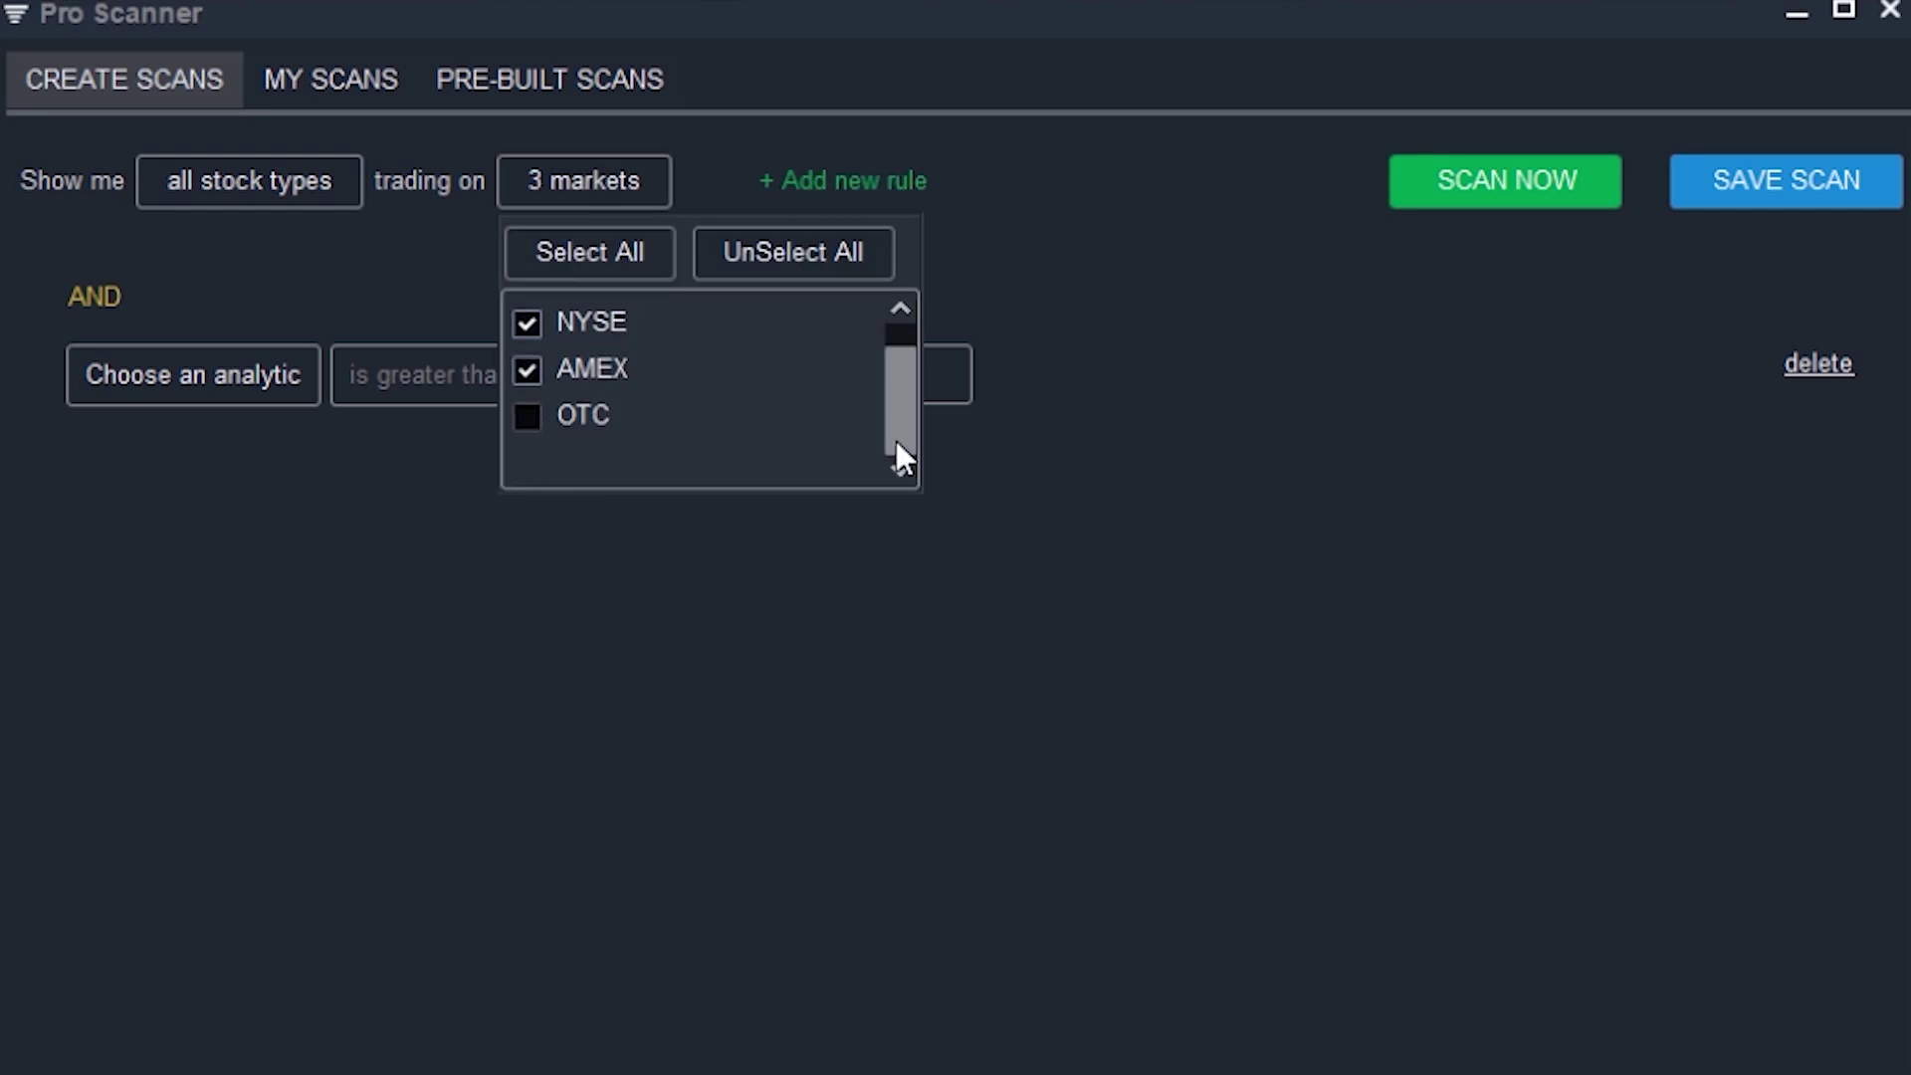
{"action": "left_click", "coordinate": [611, 181]}
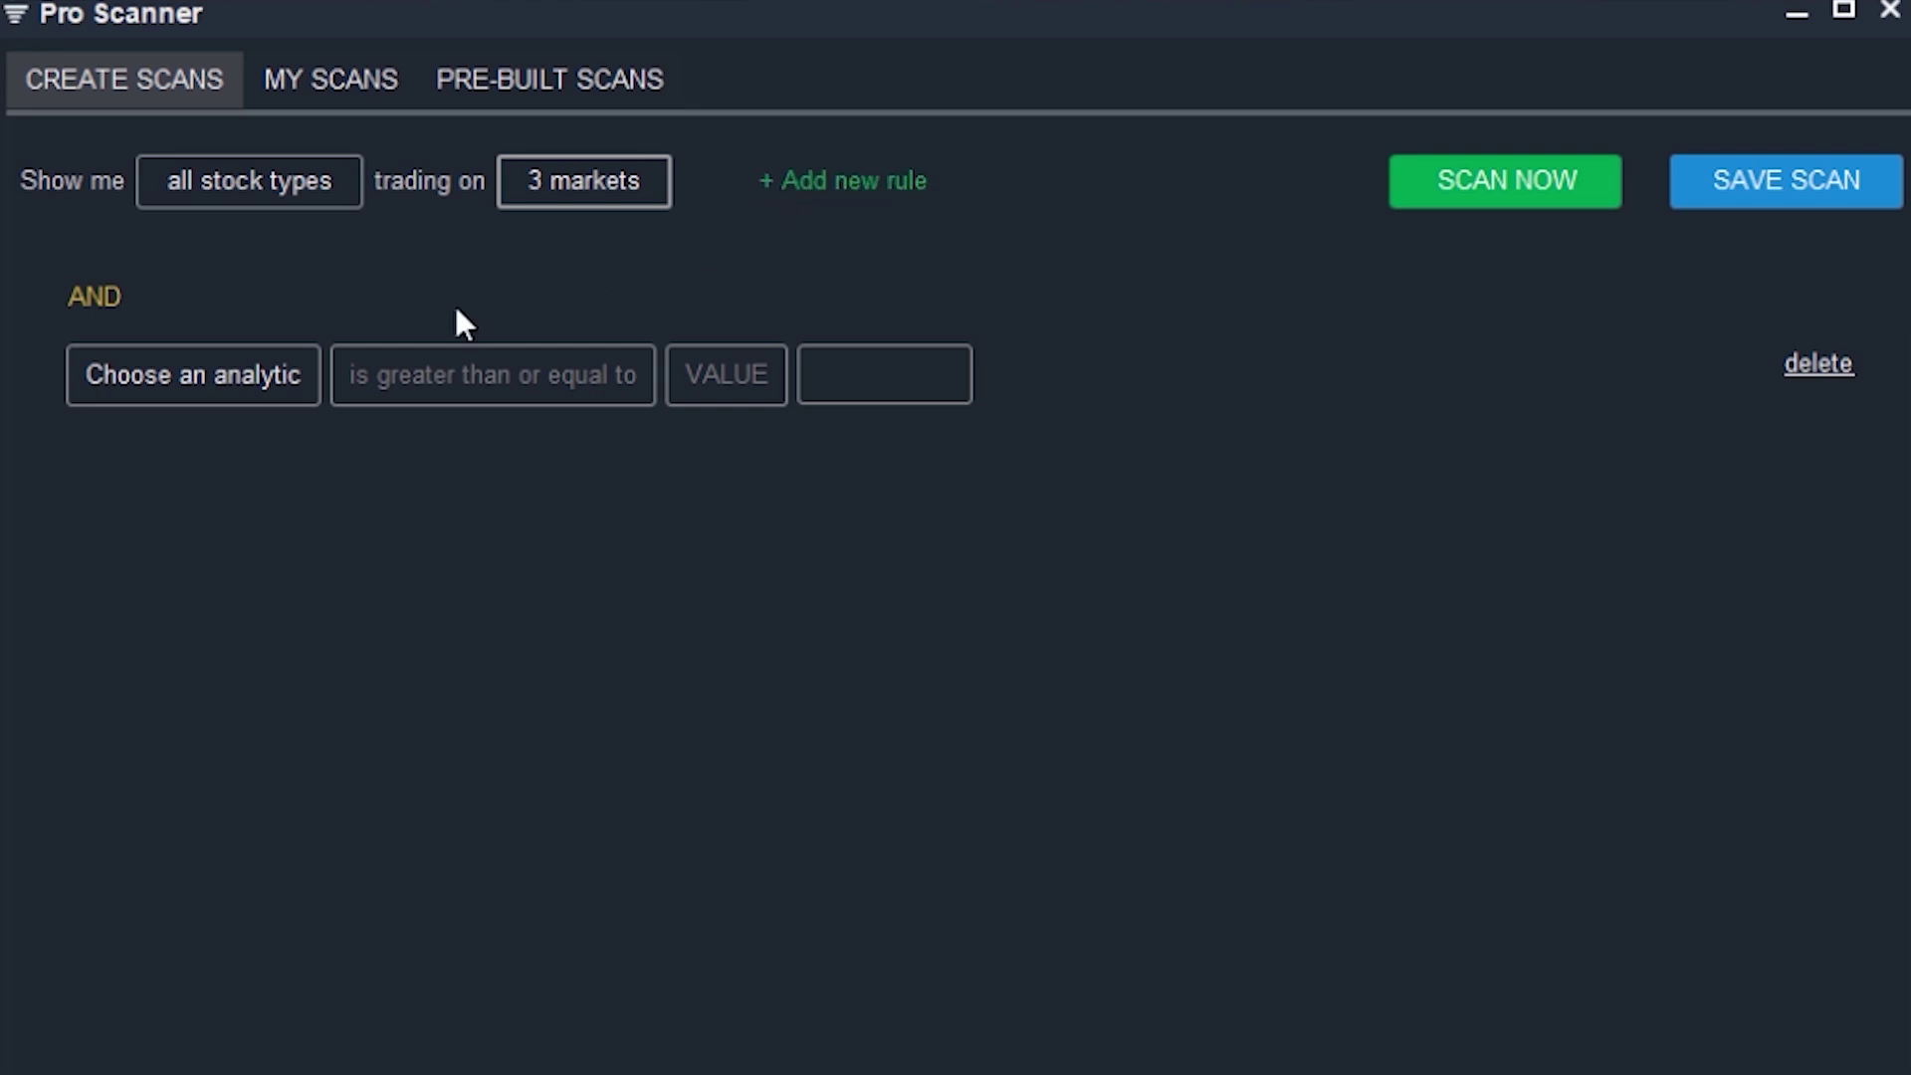
Base the first rule on Price Data > LAST with a minimum of 0.10.
{"action": "left_click", "coordinate": [244, 376]}
{"action": "mouse_move", "coordinate": [265, 431]}
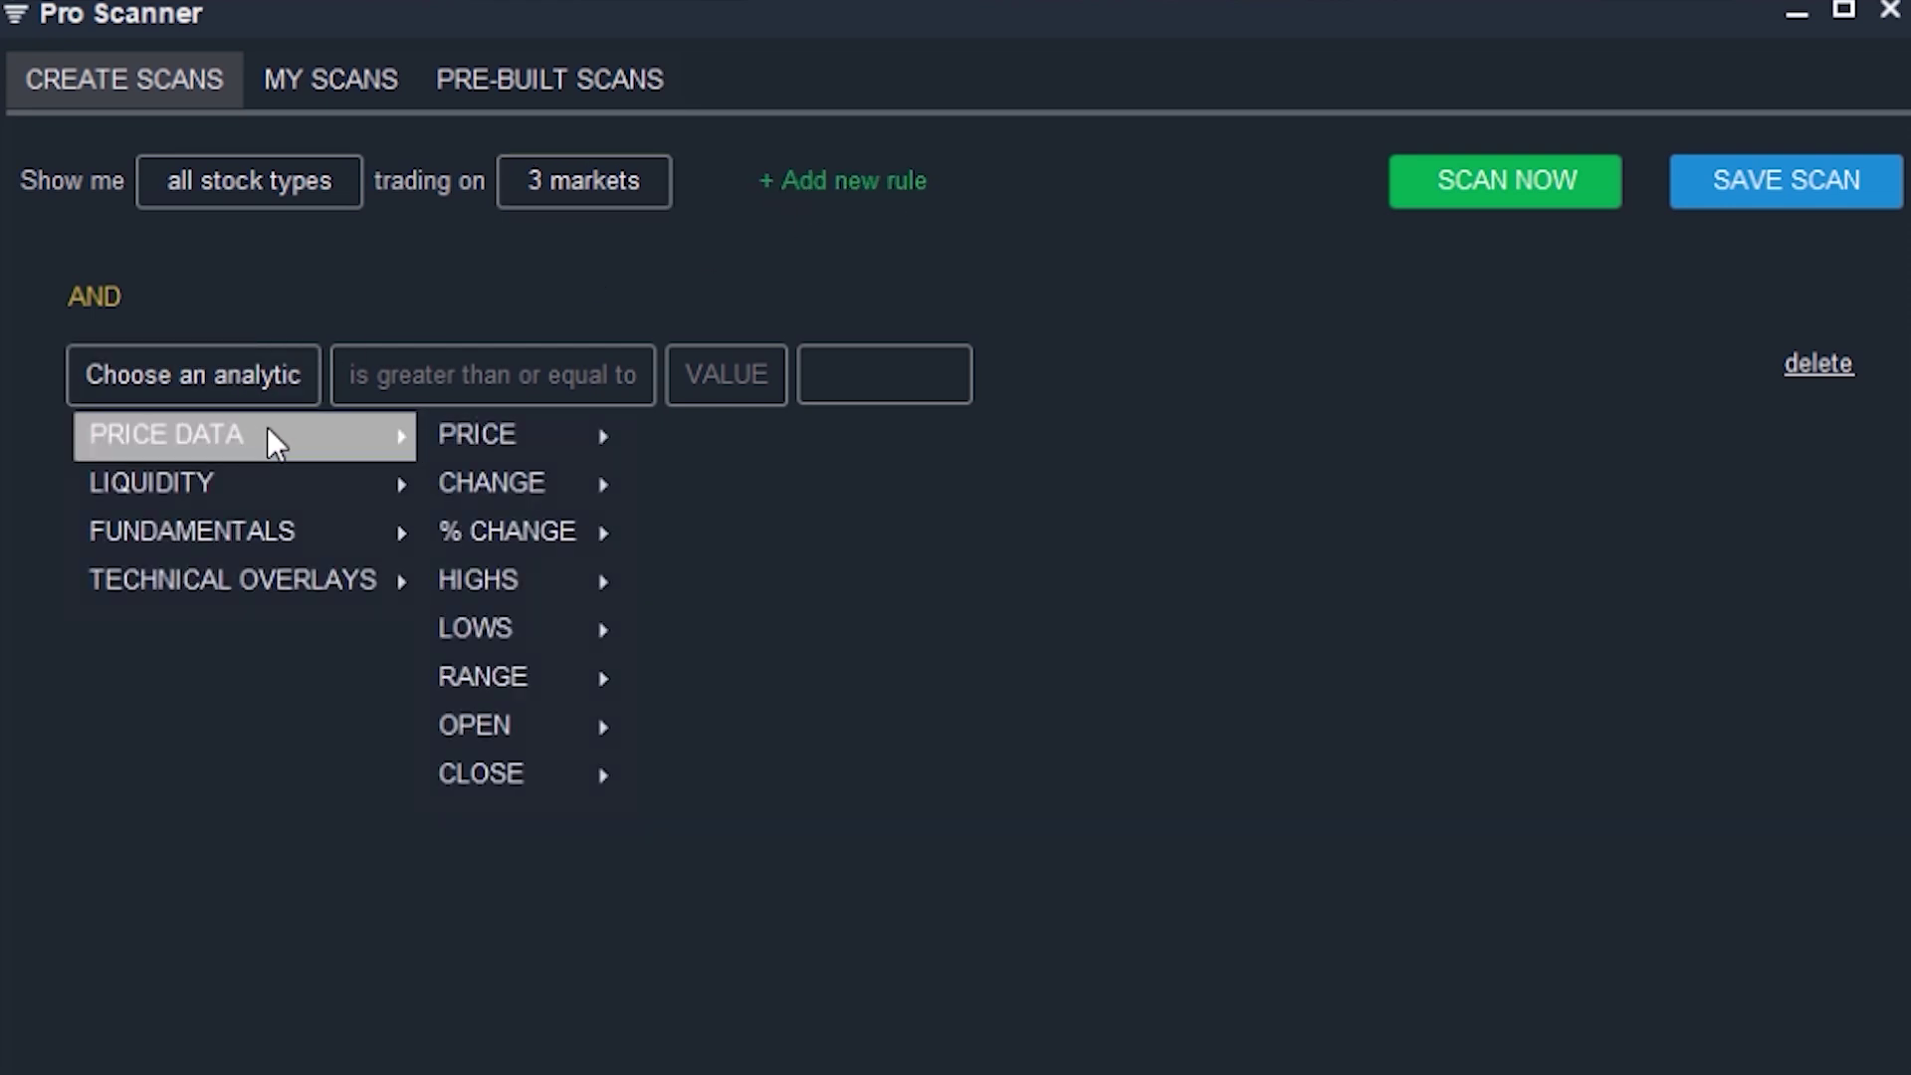
{"action": "mouse_move", "coordinate": [487, 439]}
{"action": "left_click", "coordinate": [661, 436]}
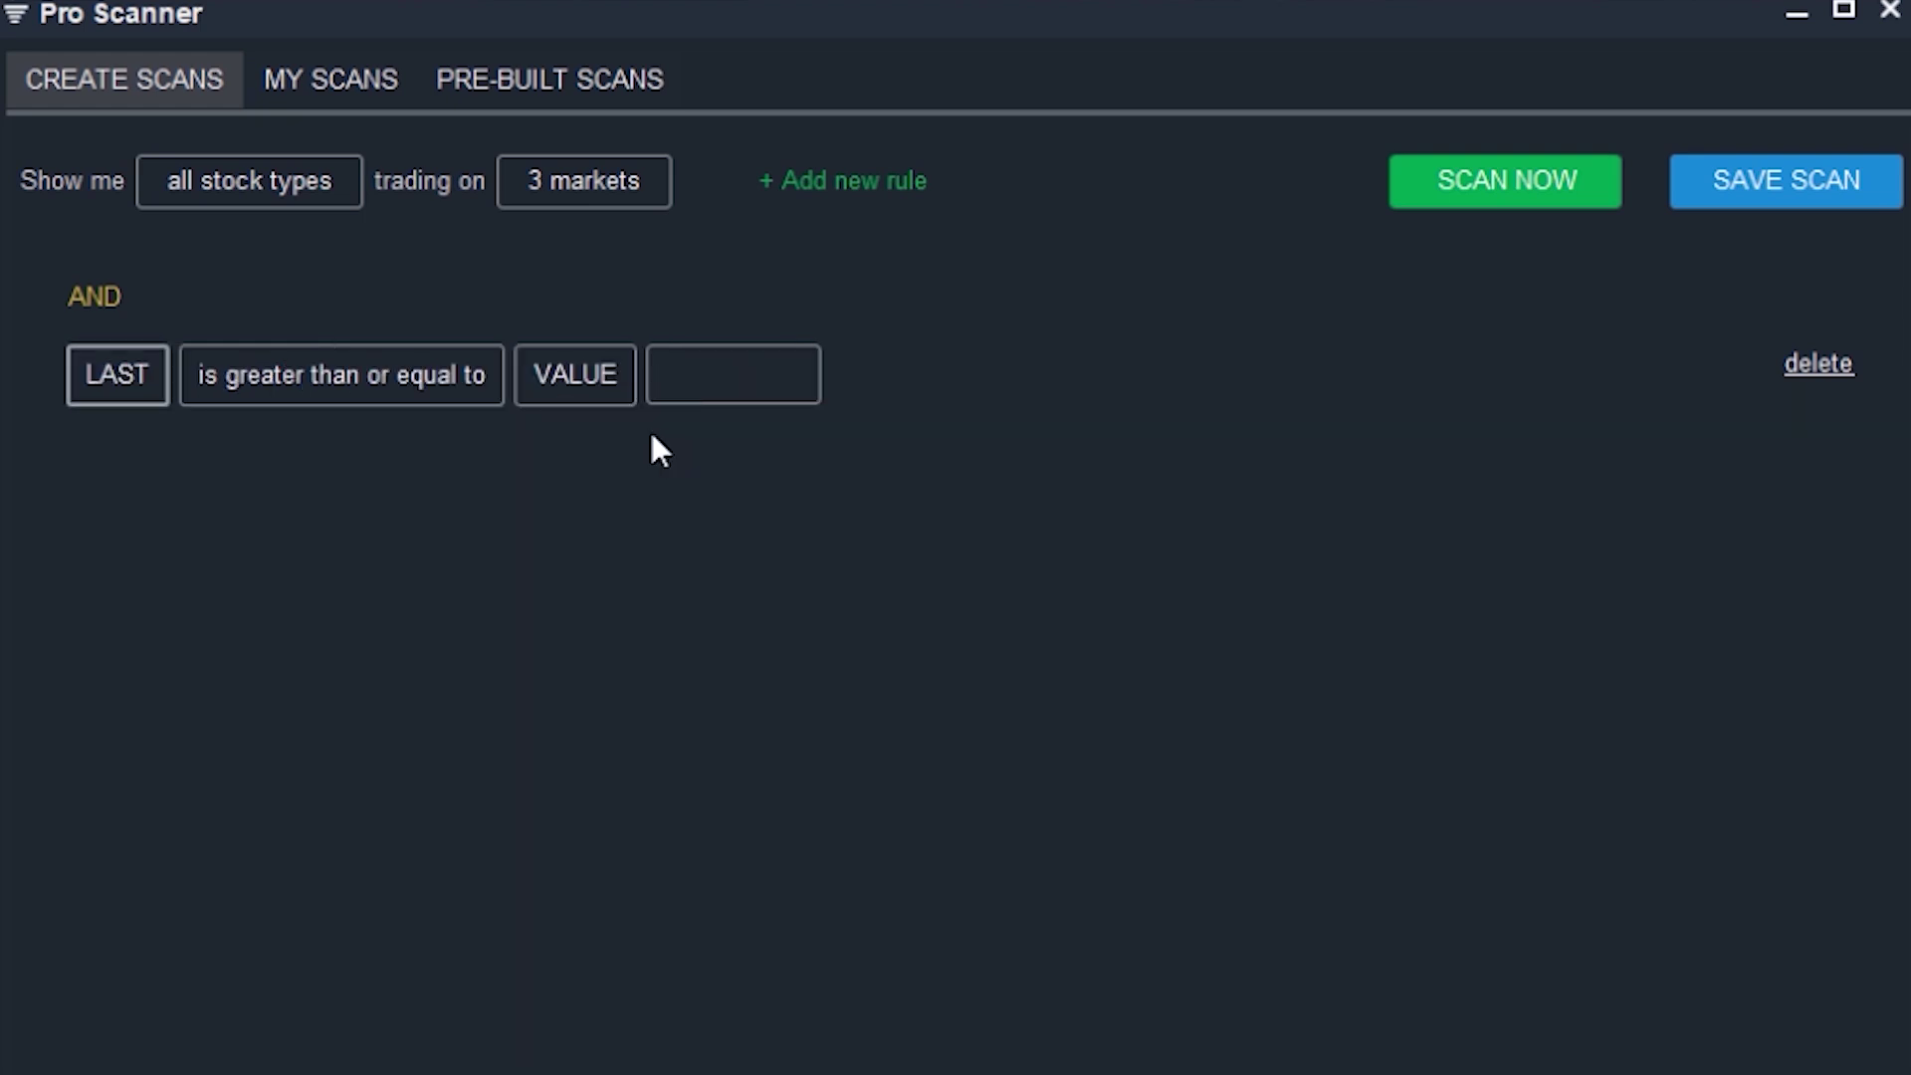
{"action": "left_click", "coordinate": [715, 386]}
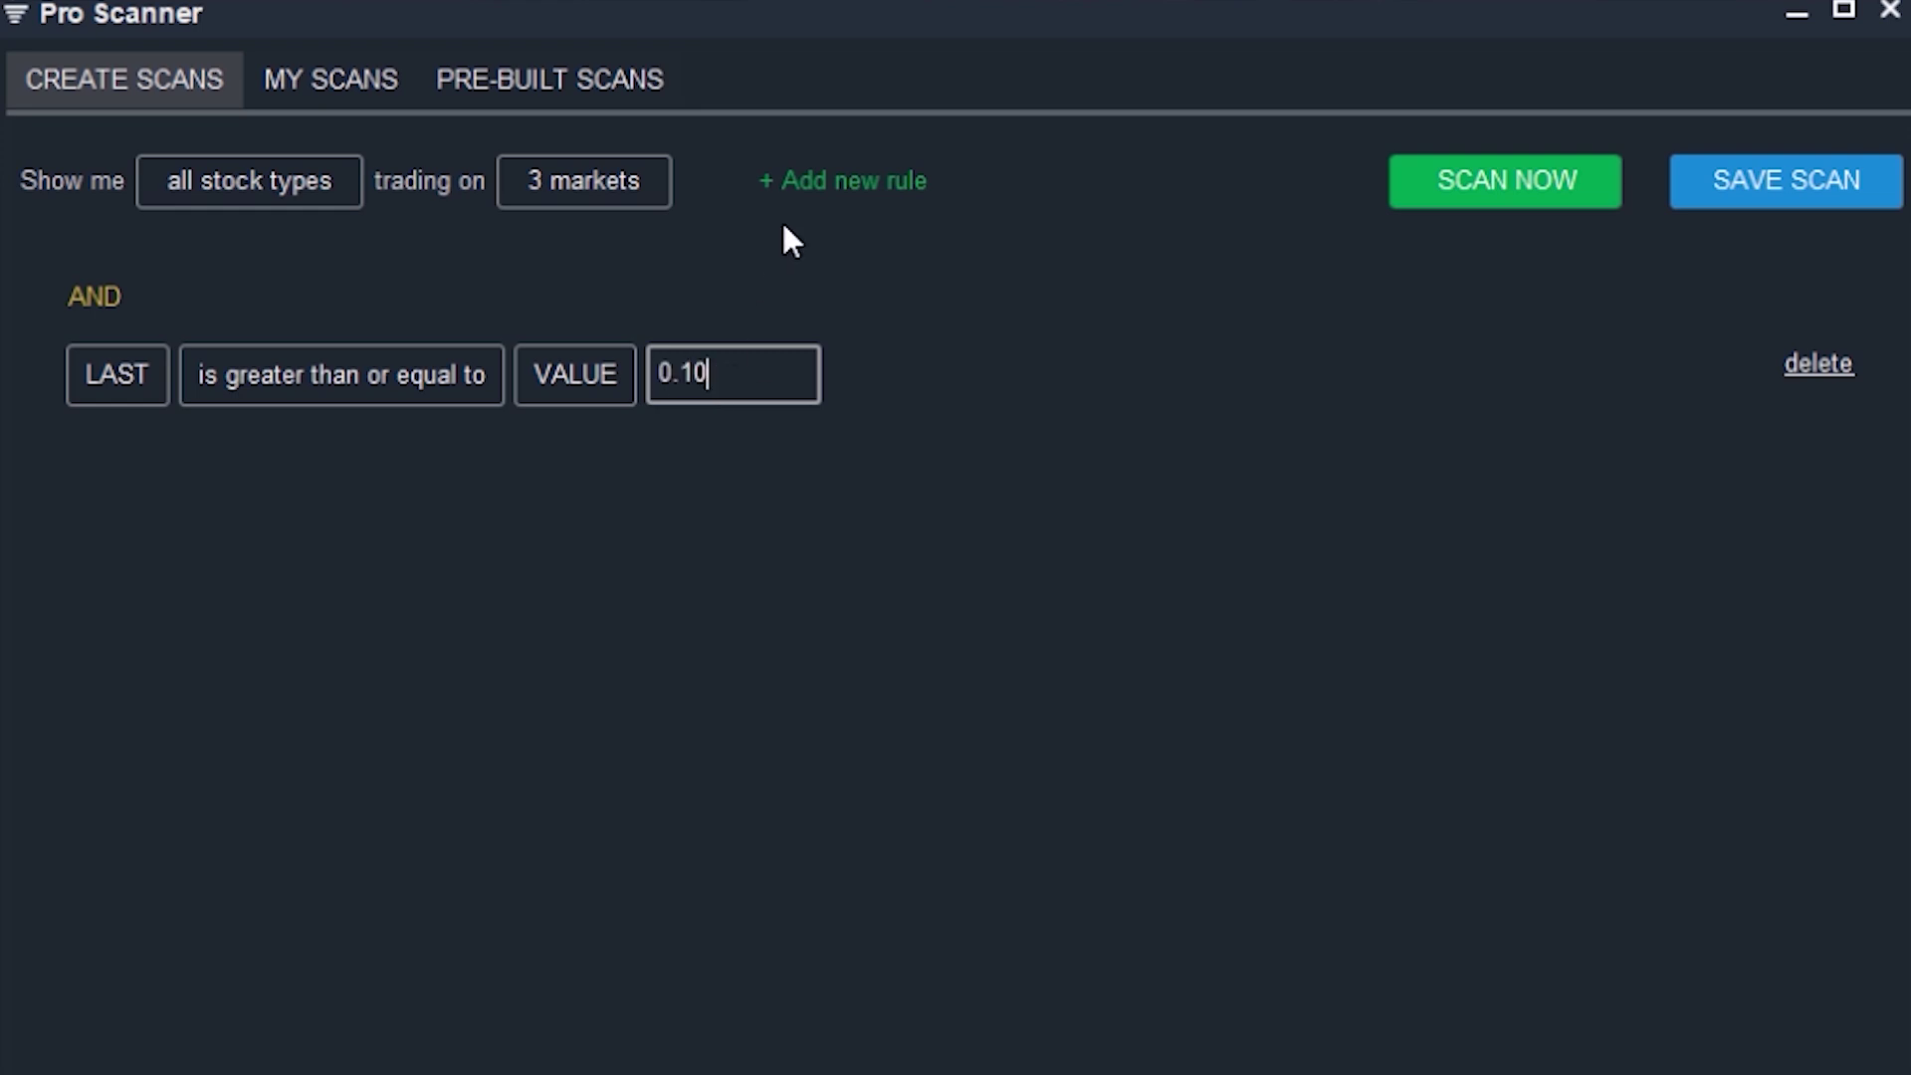
Add a second rule: LAST is less than or equal to 10.00.
{"action": "left_click", "coordinate": [861, 181]}
{"action": "left_click", "coordinate": [231, 550]}
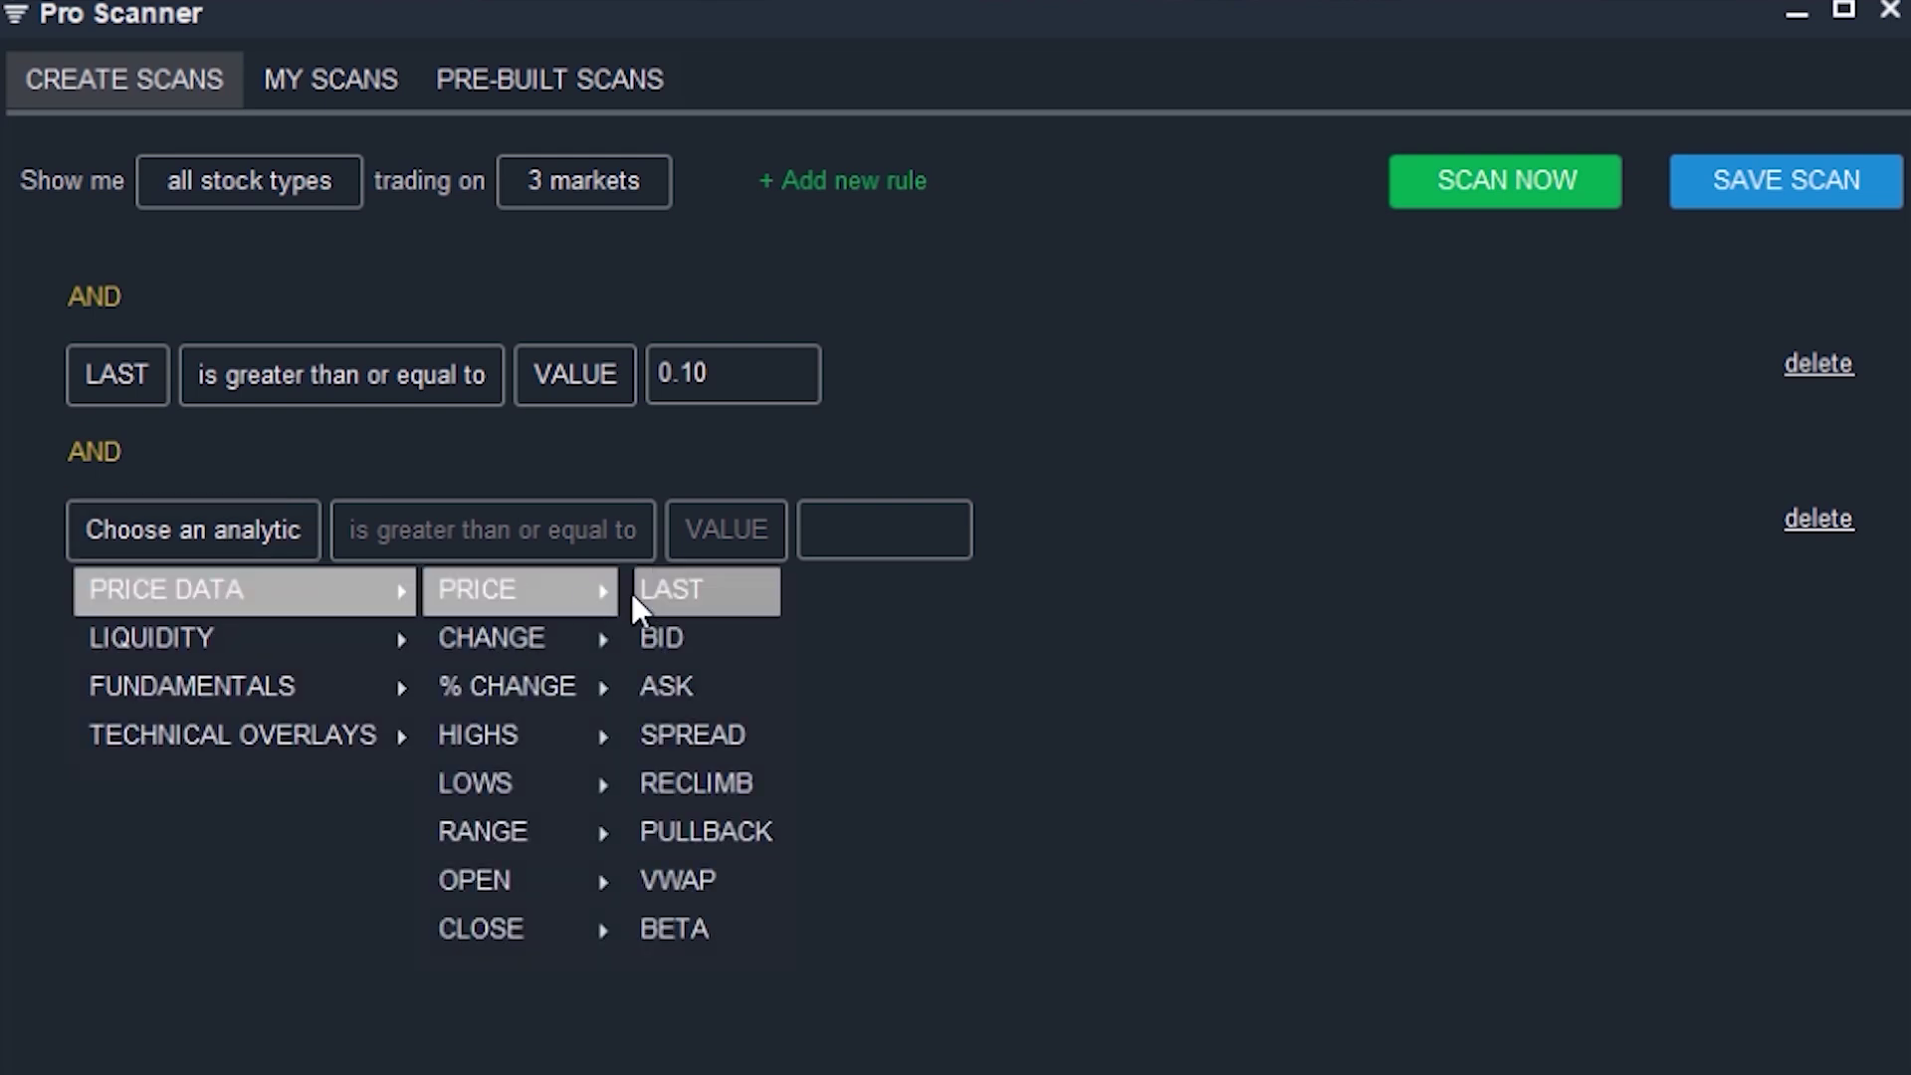
{"action": "left_click", "coordinate": [645, 592]}
{"action": "left_click", "coordinate": [360, 533]}
{"action": "left_click", "coordinate": [364, 689]}
{"action": "left_click", "coordinate": [718, 522]}
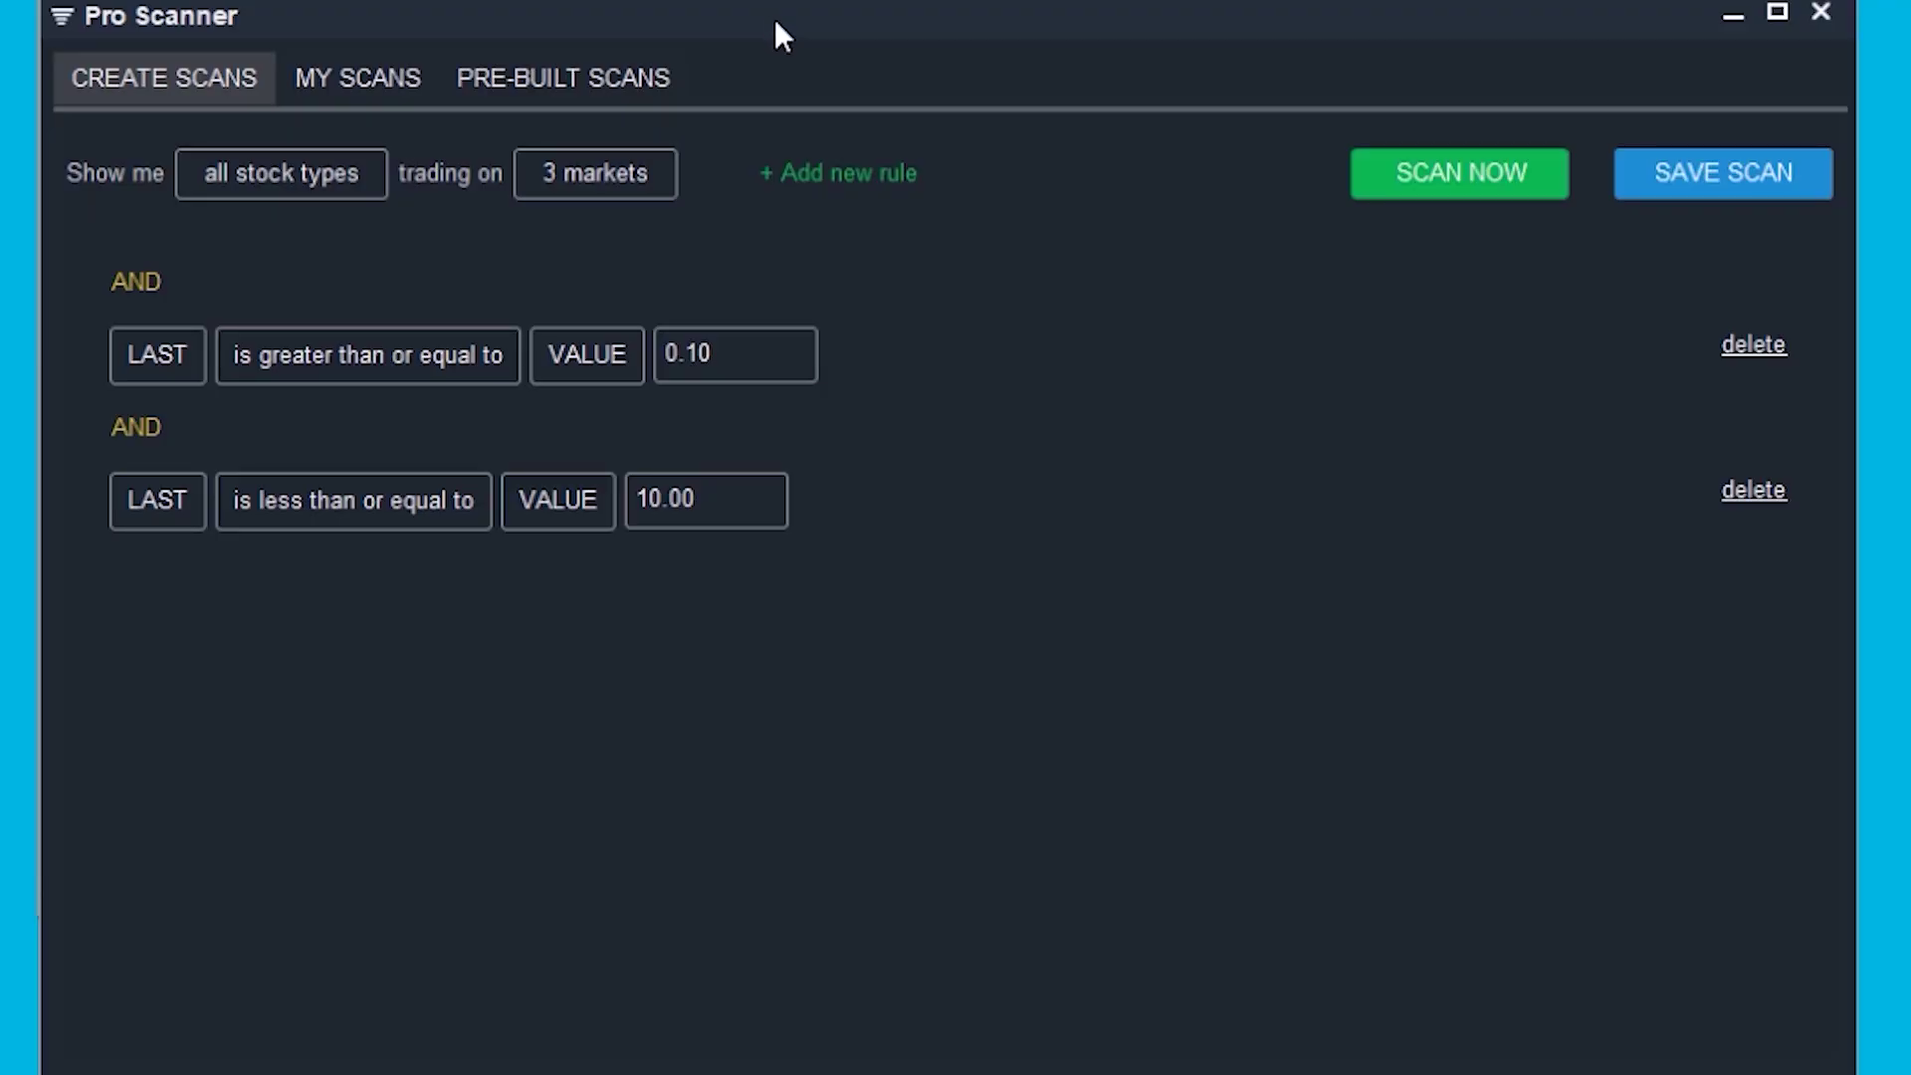
Add a rule requiring PERCENT CHANGE of at least 5.
{"action": "left_click", "coordinate": [810, 182]}
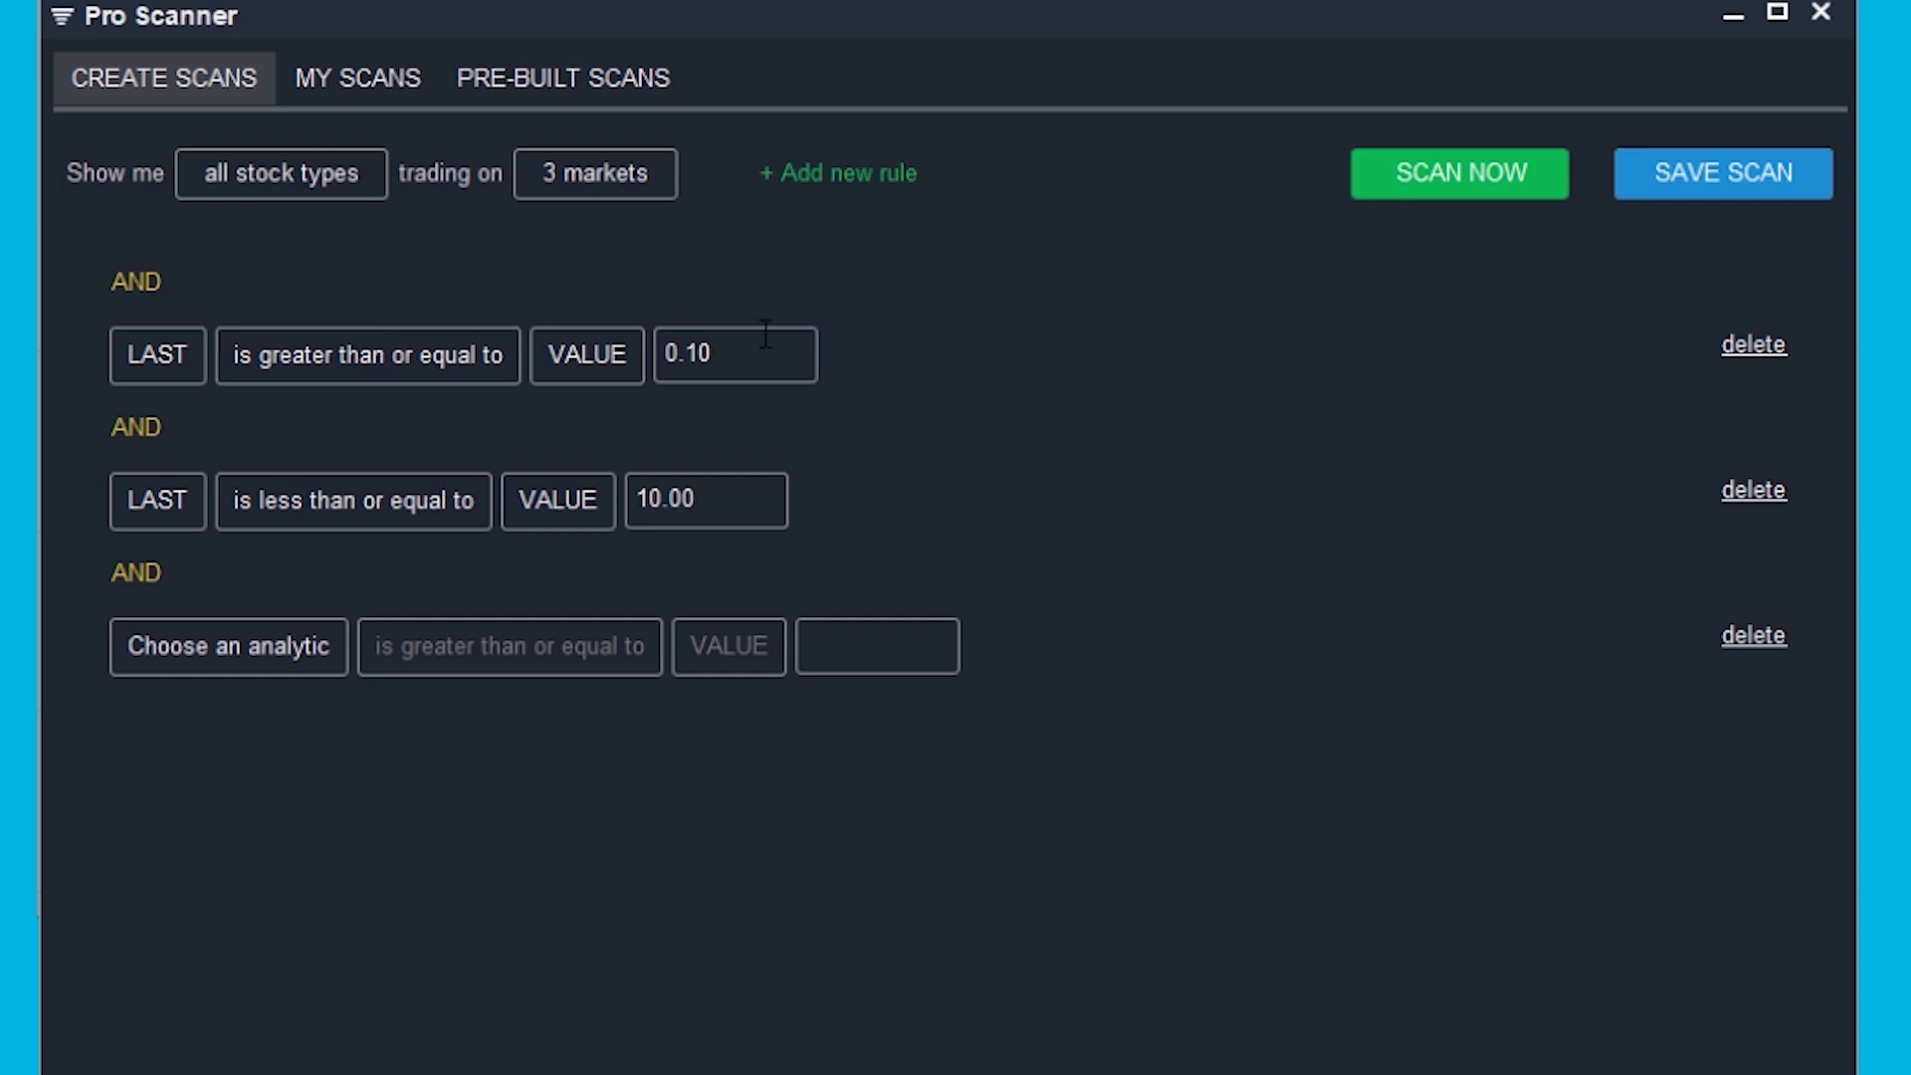
{"action": "left_click", "coordinate": [267, 645]}
{"action": "mouse_move", "coordinate": [548, 793]}
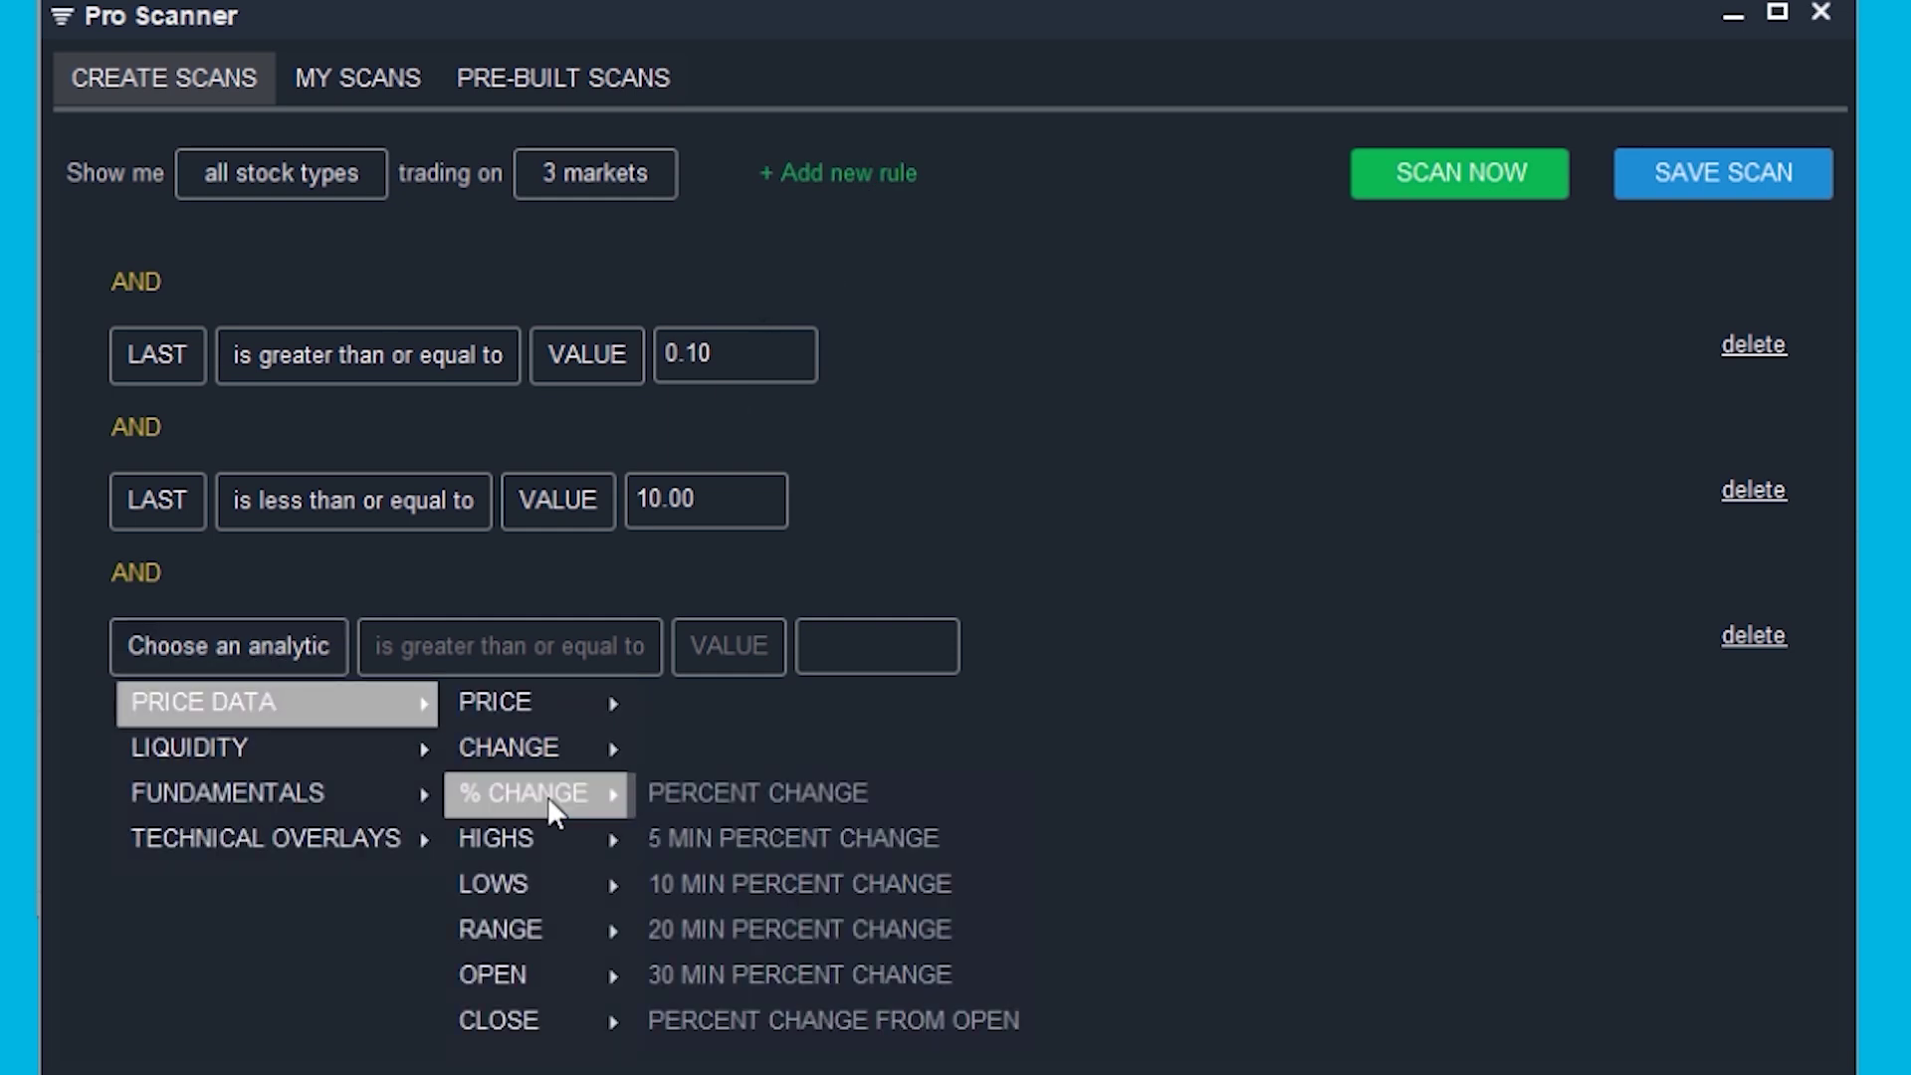
{"action": "left_click", "coordinate": [697, 796]}
{"action": "left_click", "coordinate": [883, 643]}
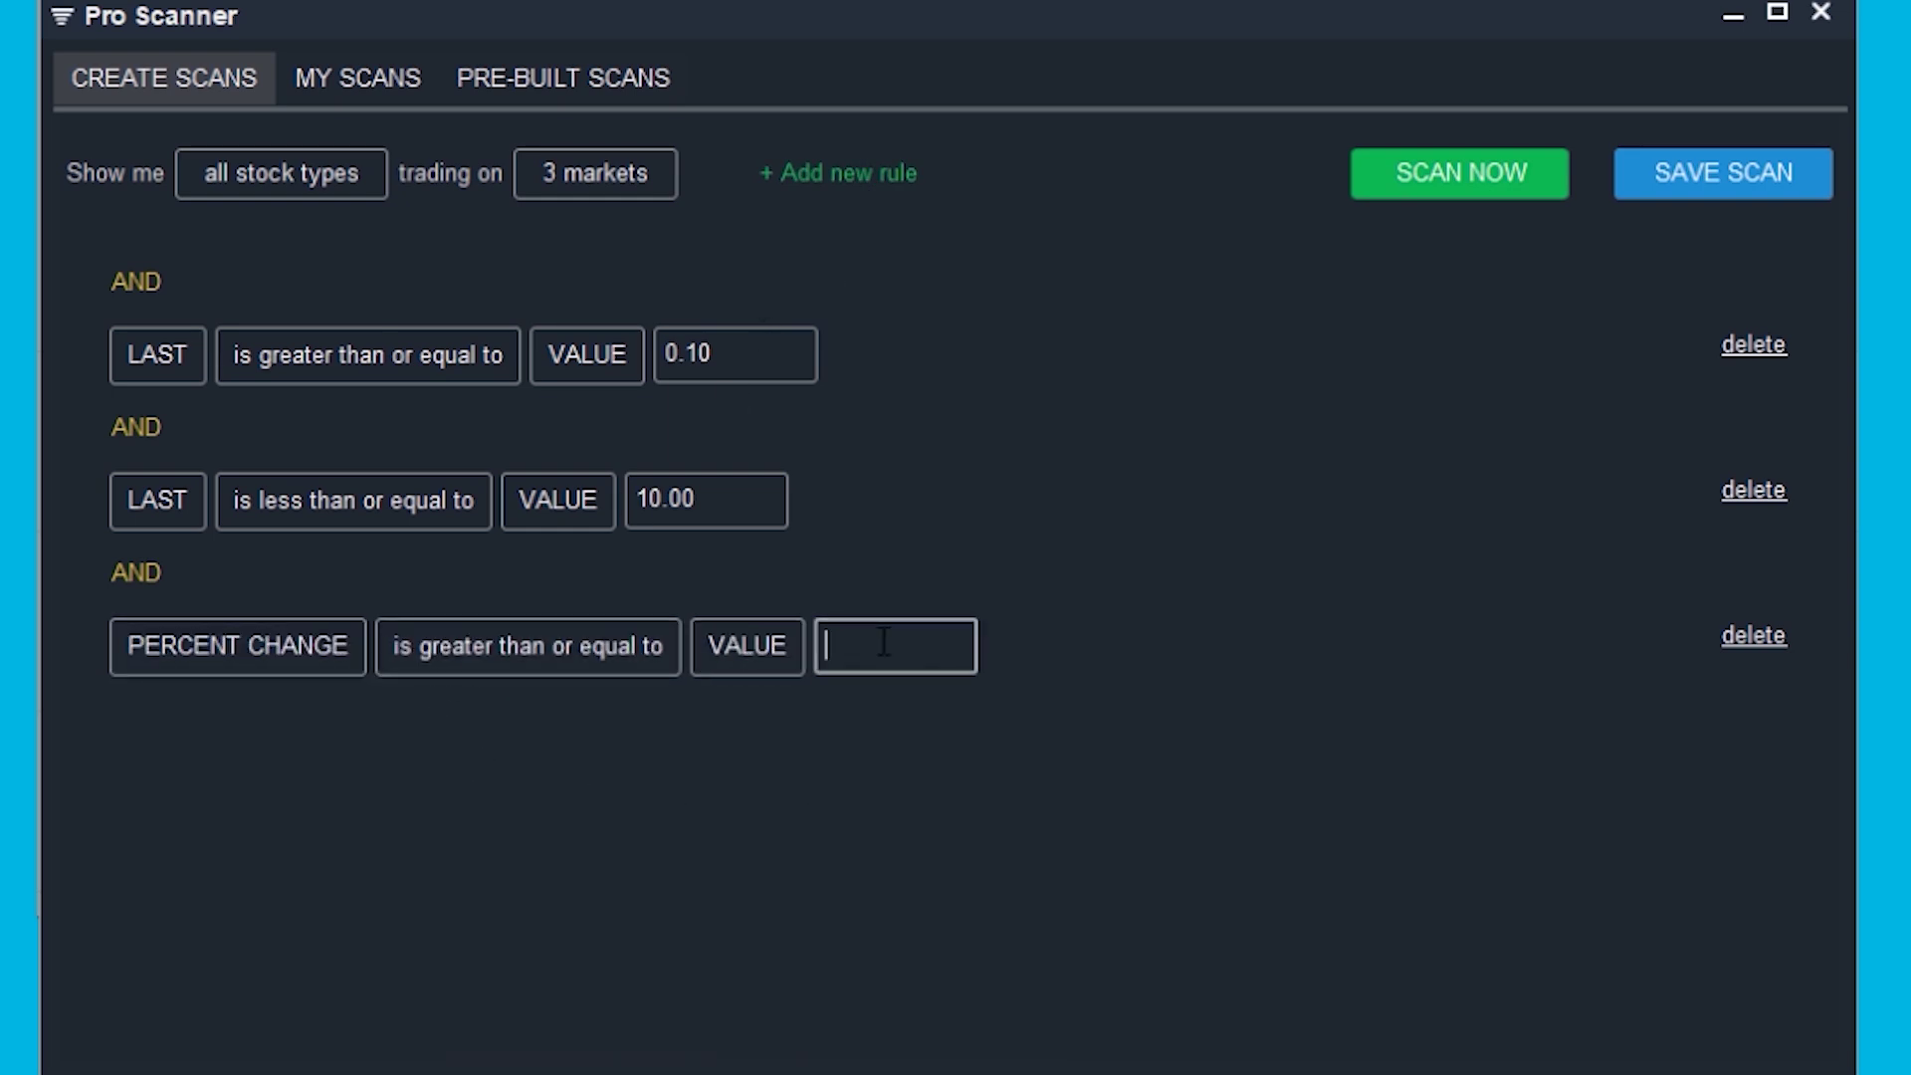
Add a Share Structure rule: FLOAT less than or equal to 35,000,000.
{"action": "left_click", "coordinate": [801, 164]}
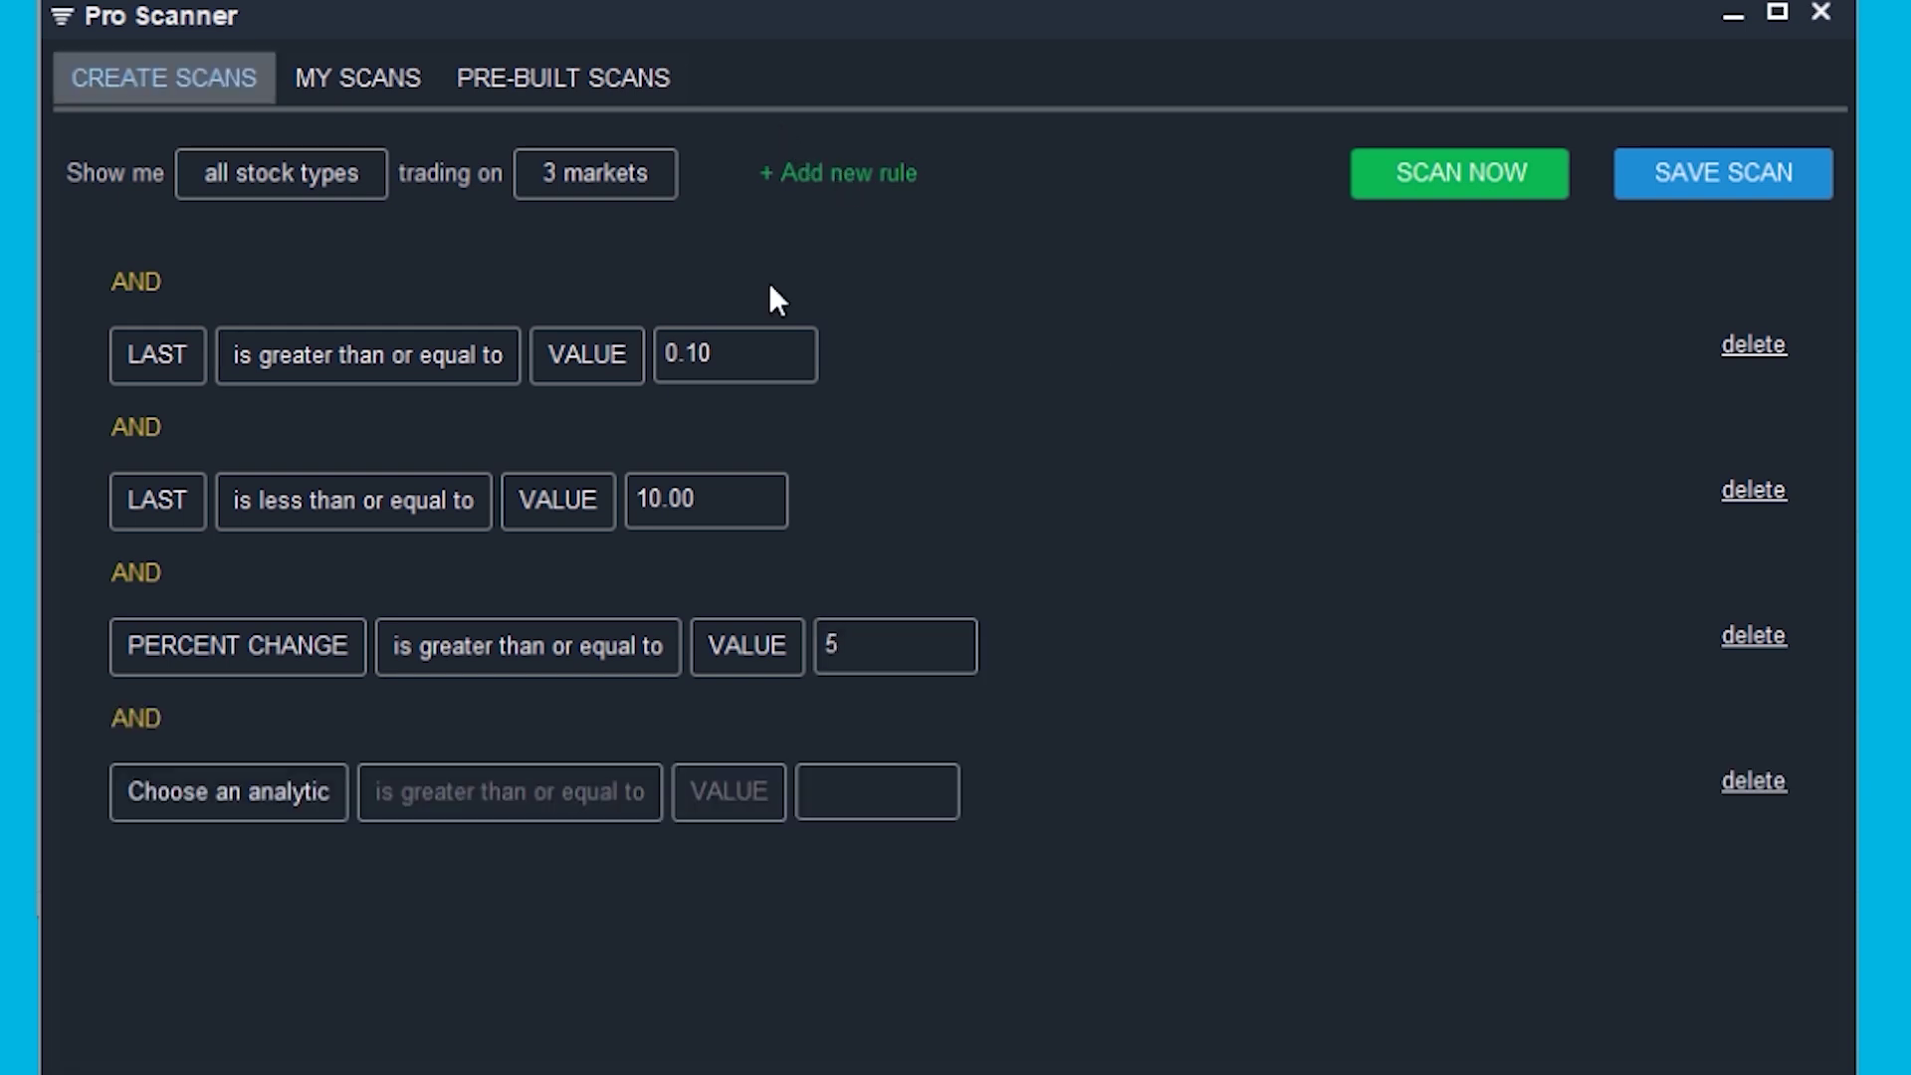
{"action": "left_click", "coordinate": [267, 790]}
{"action": "mouse_move", "coordinate": [419, 941]}
{"action": "mouse_move", "coordinate": [623, 988]}
{"action": "left_click", "coordinate": [787, 1069]}
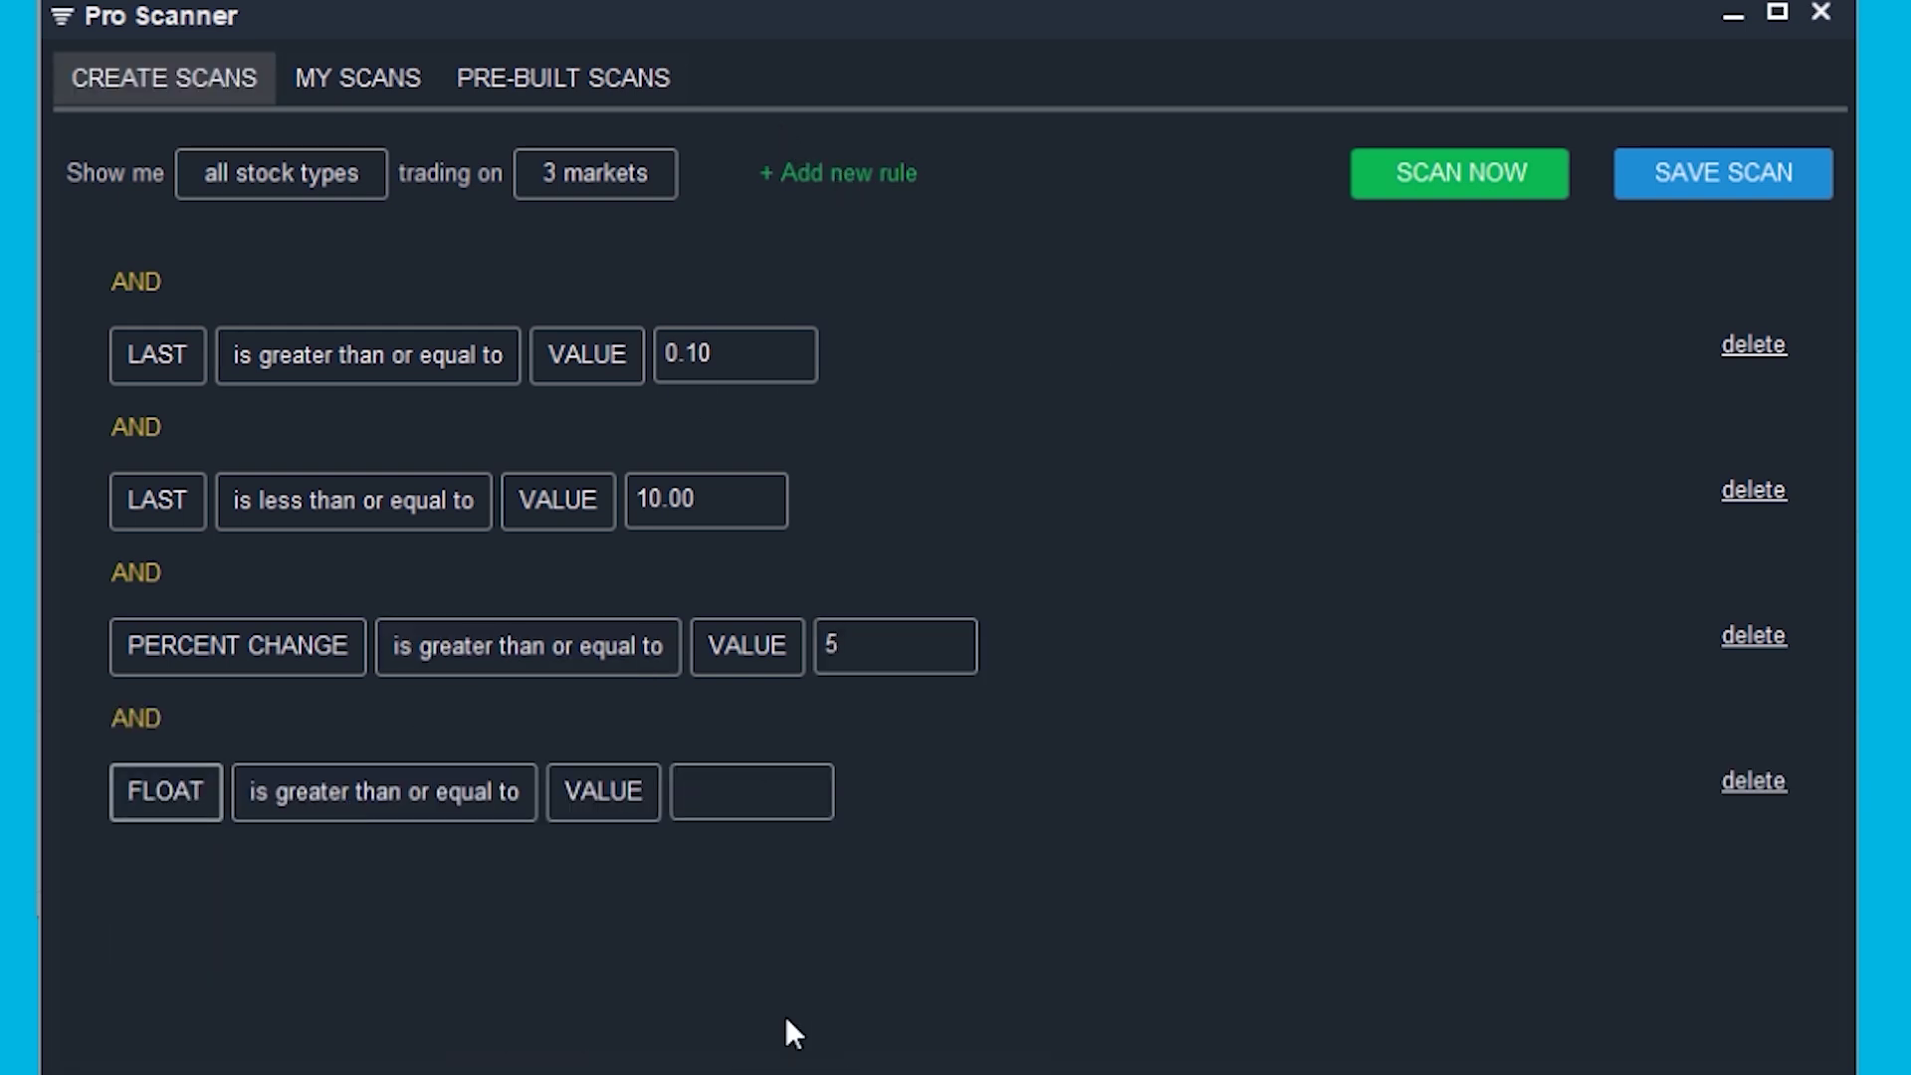
{"action": "left_click", "coordinate": [452, 792]}
{"action": "left_click", "coordinate": [456, 952]}
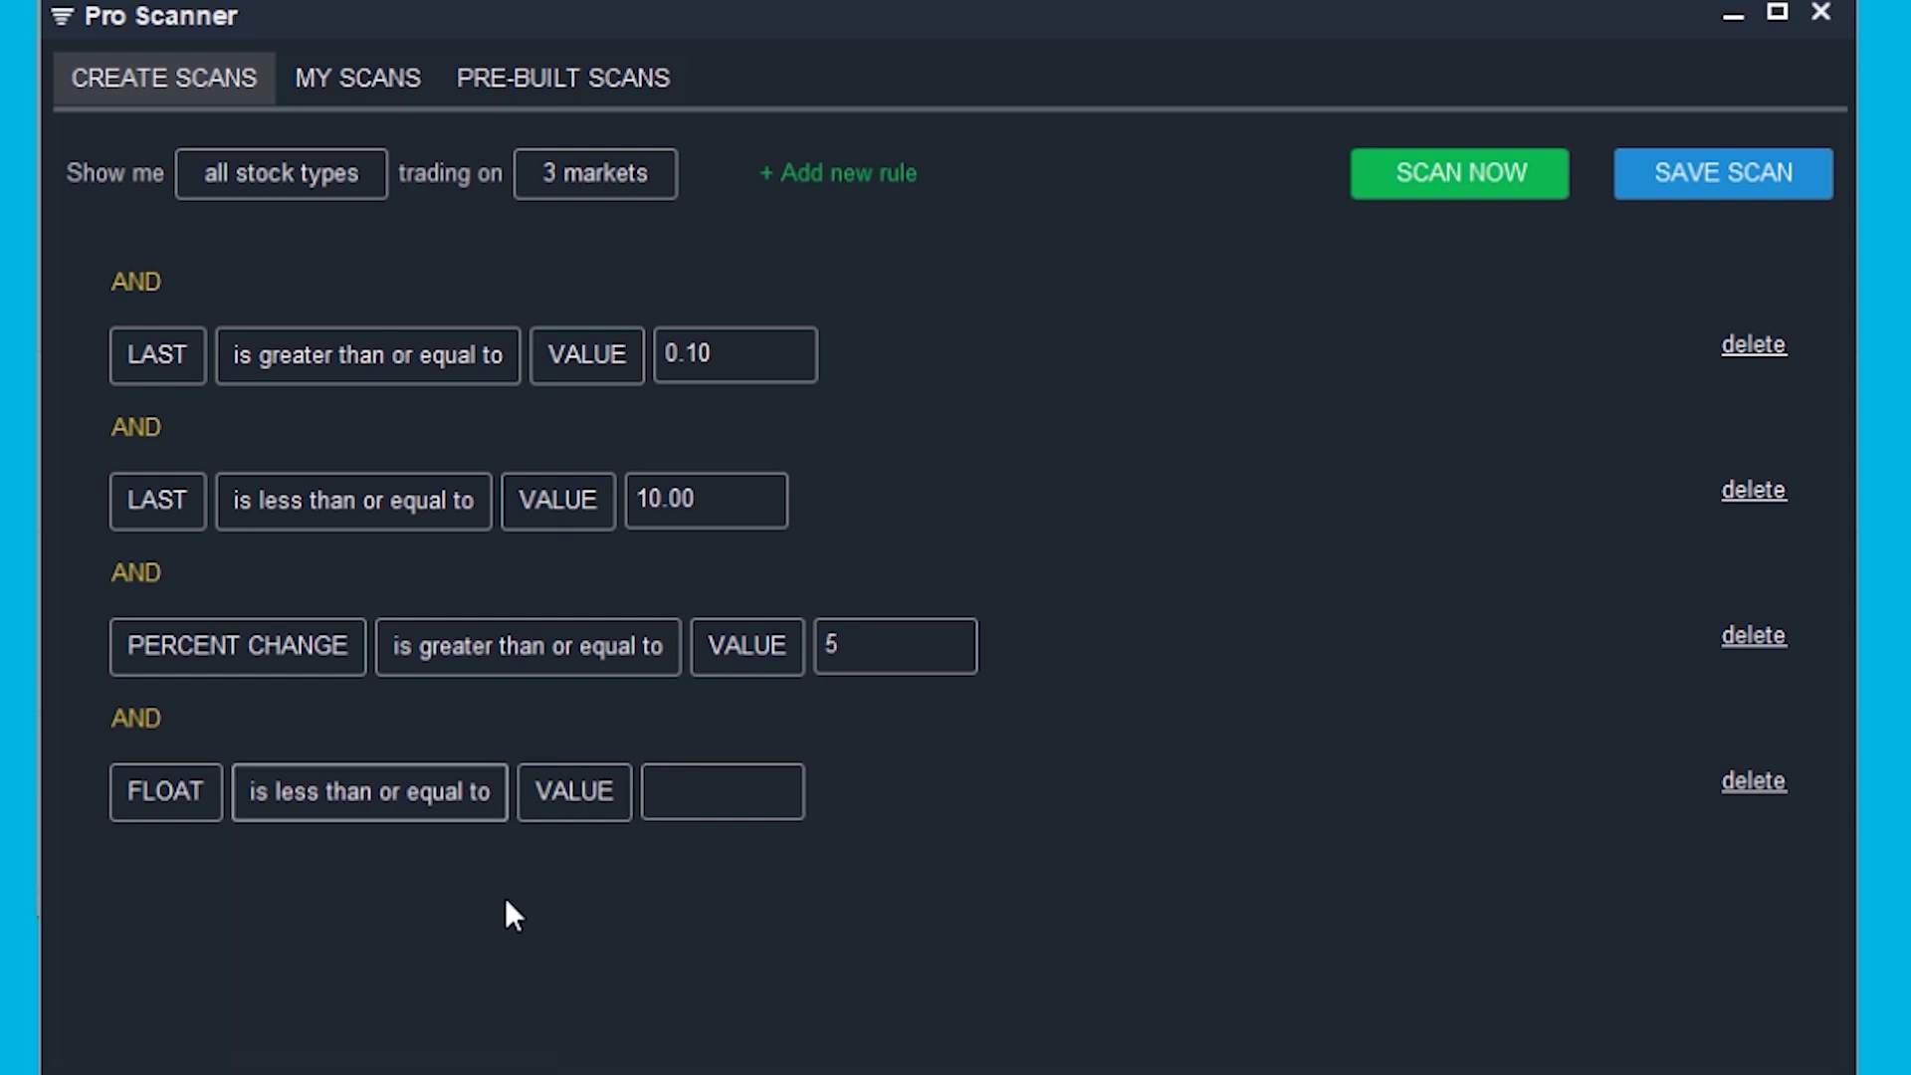
{"action": "left_click", "coordinate": [712, 787]}
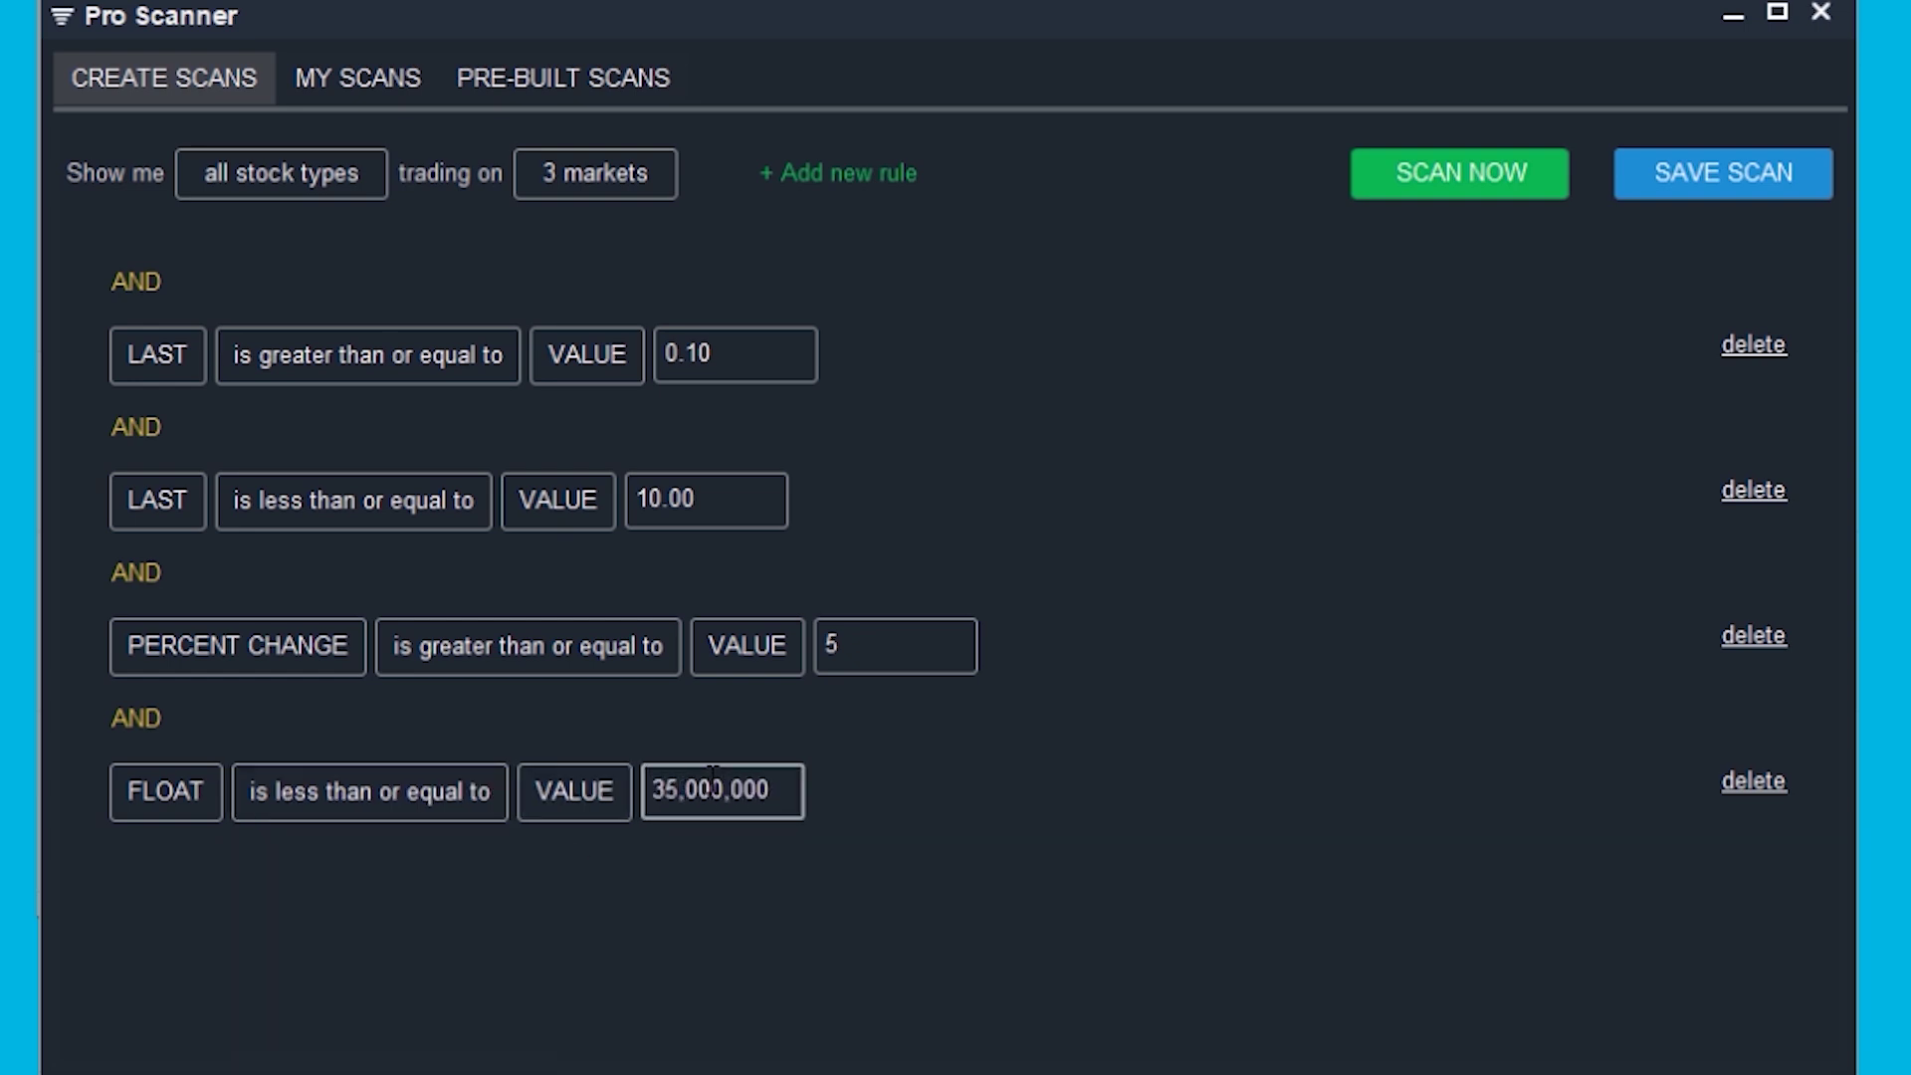
{"action": "type", "text": "35,000,000"}
Add a Liquidity > Trades > DAY'S TRADES rule and start entering its minimum.
{"action": "left_click", "coordinate": [858, 171]}
{"action": "left_click", "coordinate": [236, 944]}
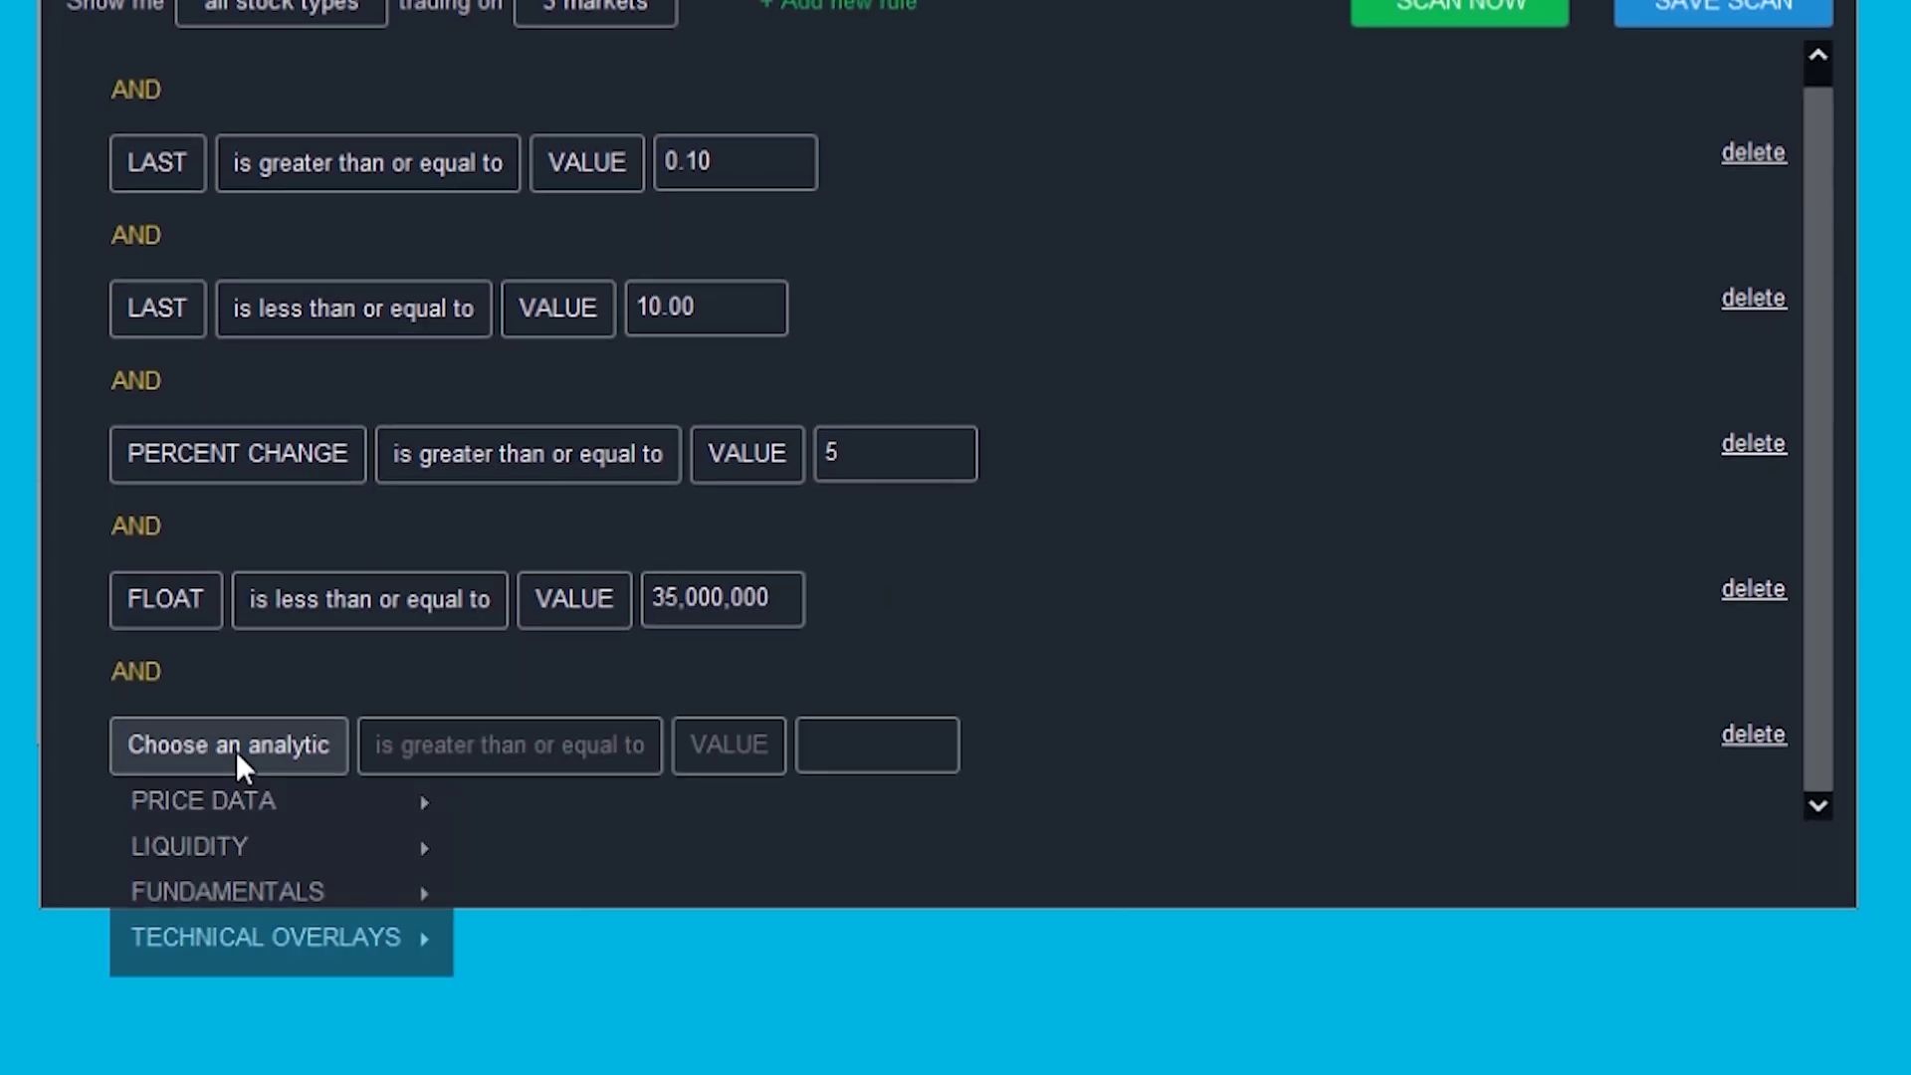
{"action": "mouse_move", "coordinate": [404, 851]}
{"action": "mouse_move", "coordinate": [619, 993]}
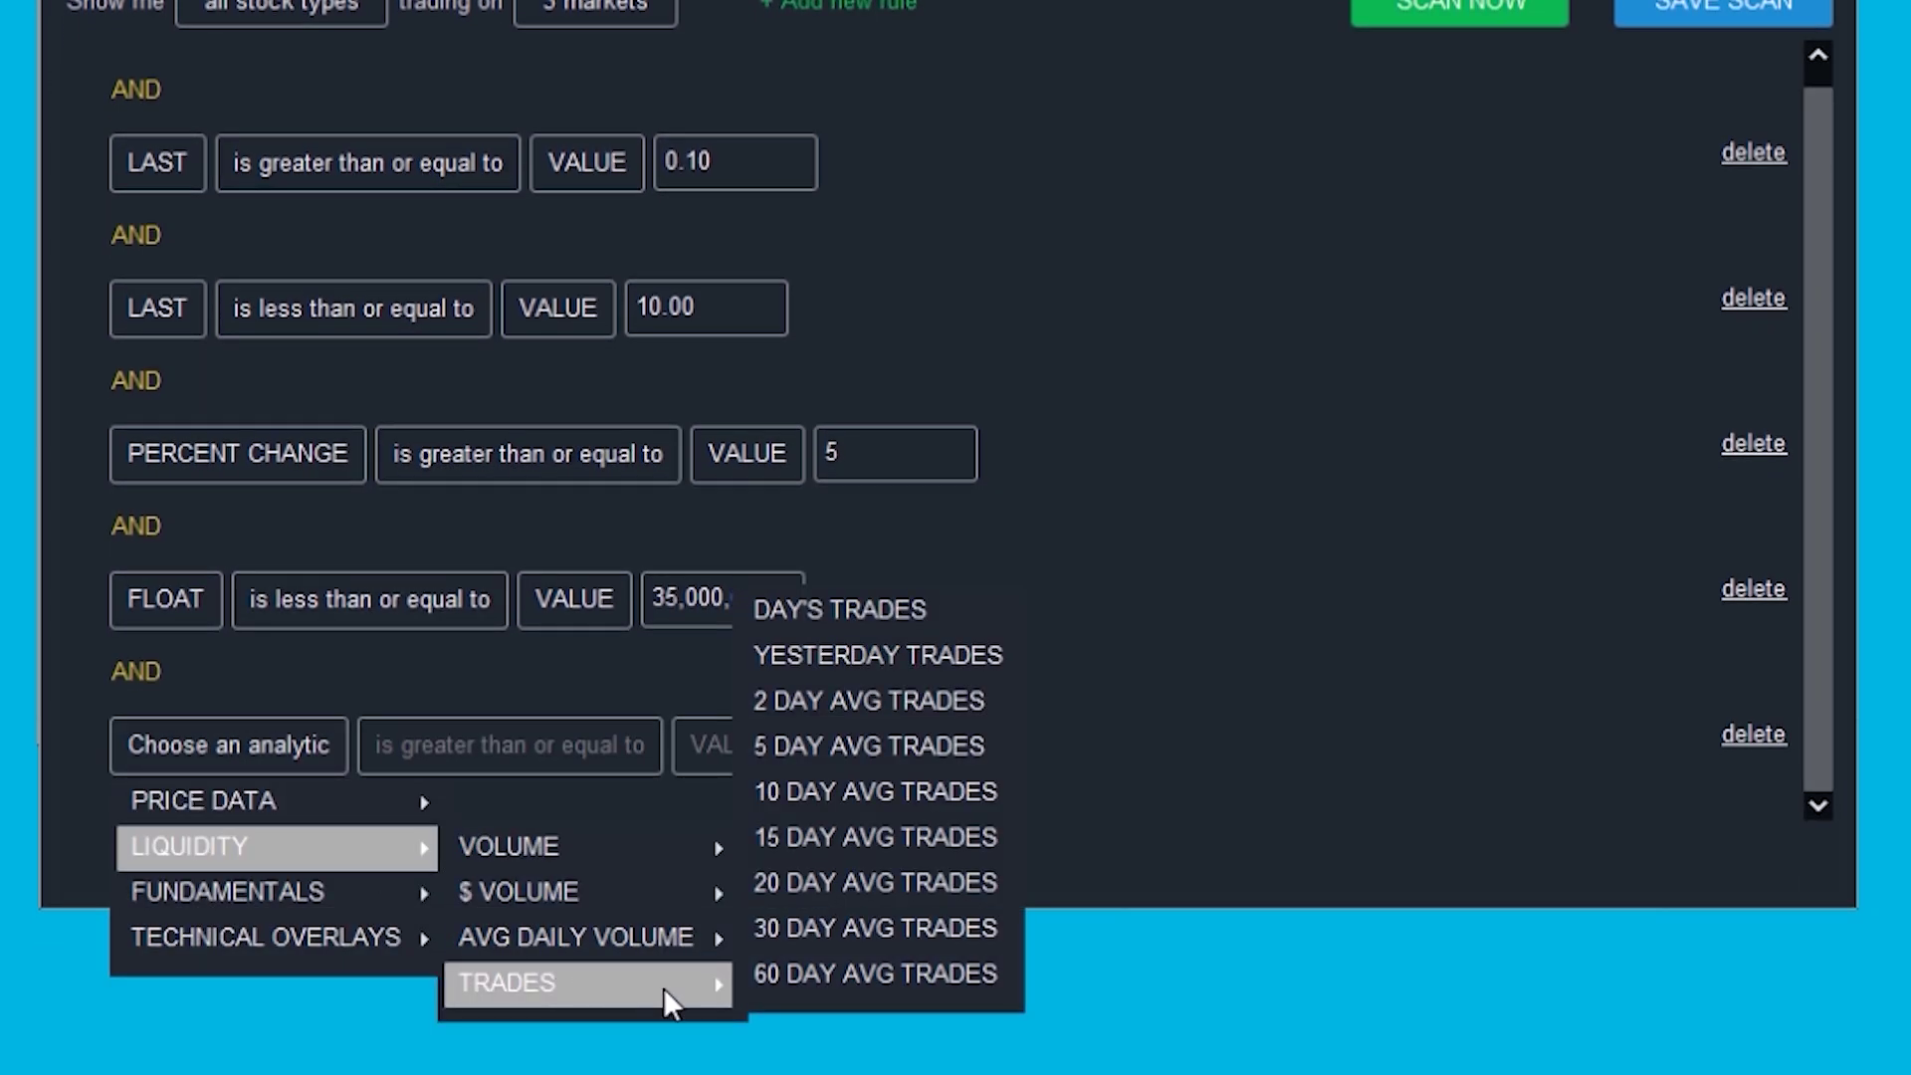
{"action": "left_click", "coordinate": [862, 611]}
{"action": "left_click", "coordinate": [844, 742]}
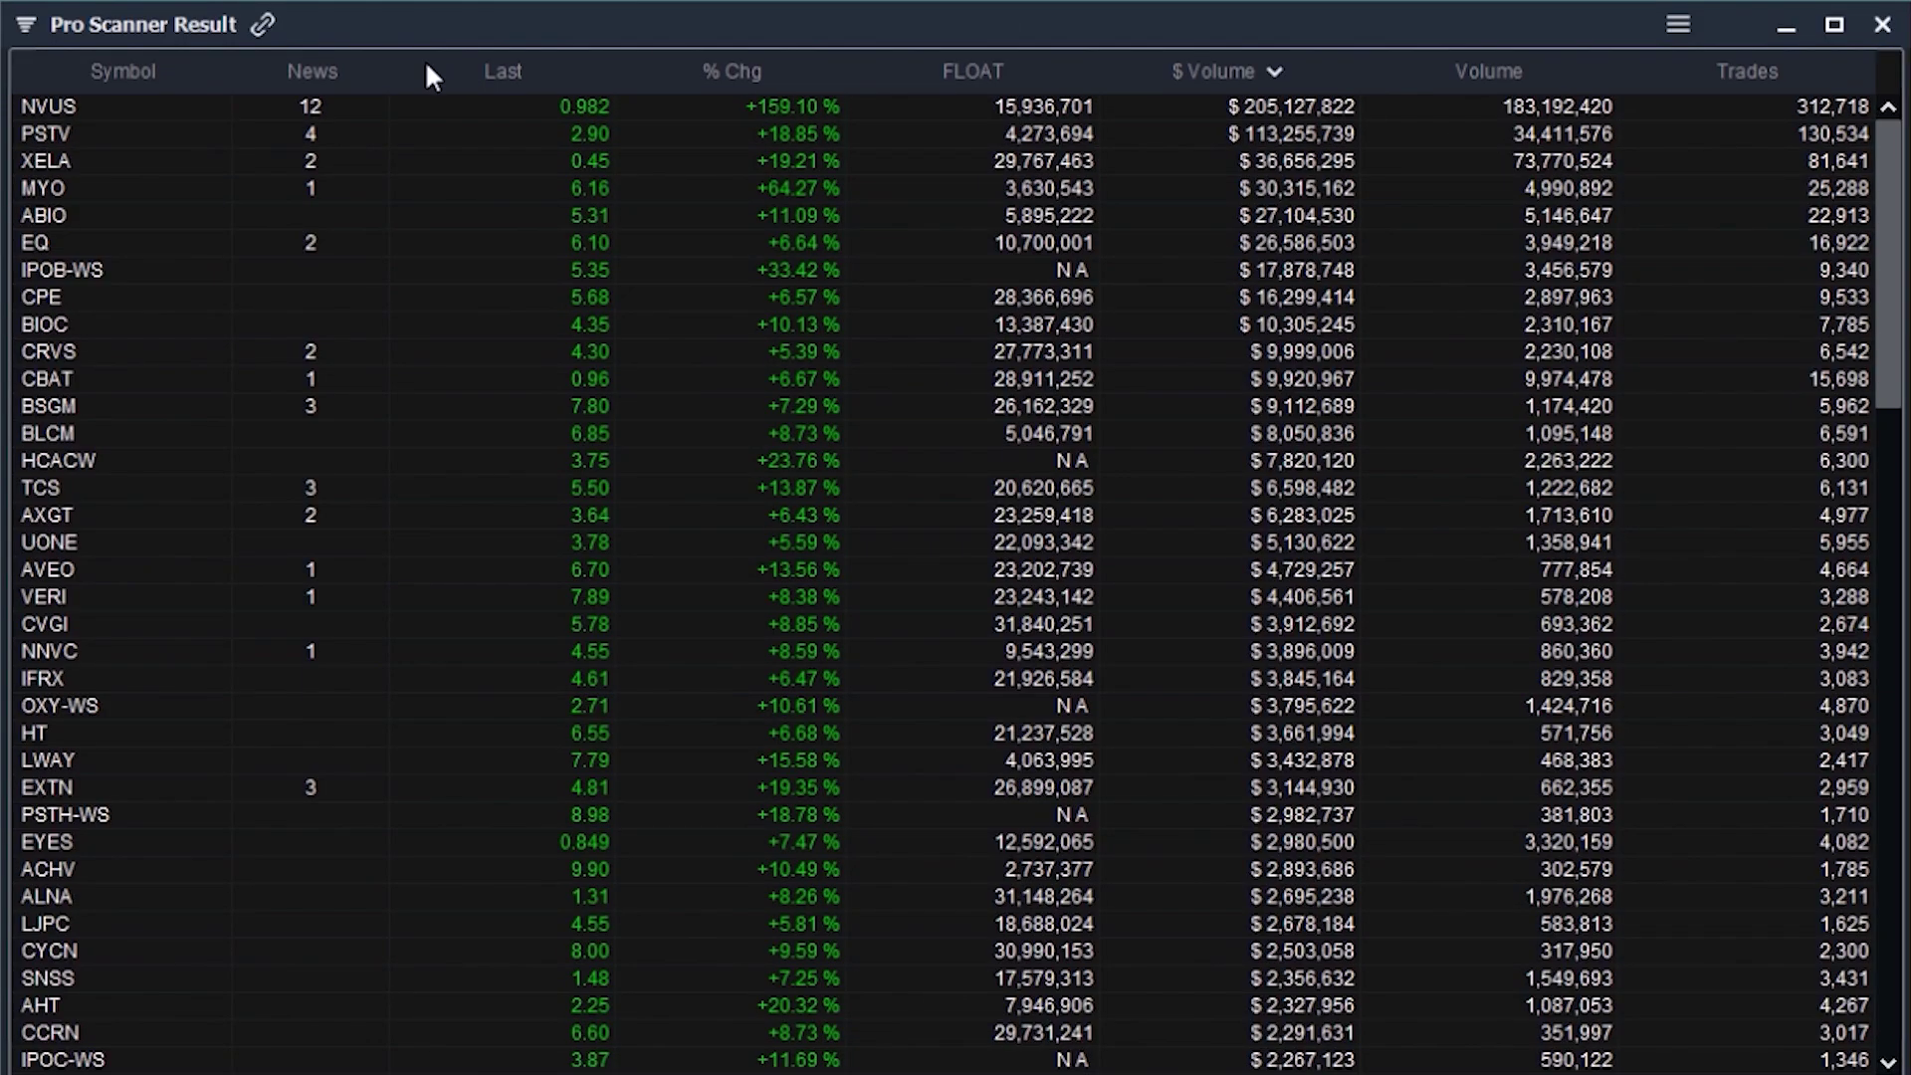
Remove the Last column from the results, move % Chg after FLOAT, and begin saving the scan.
{"action": "right_click", "coordinate": [426, 60]}
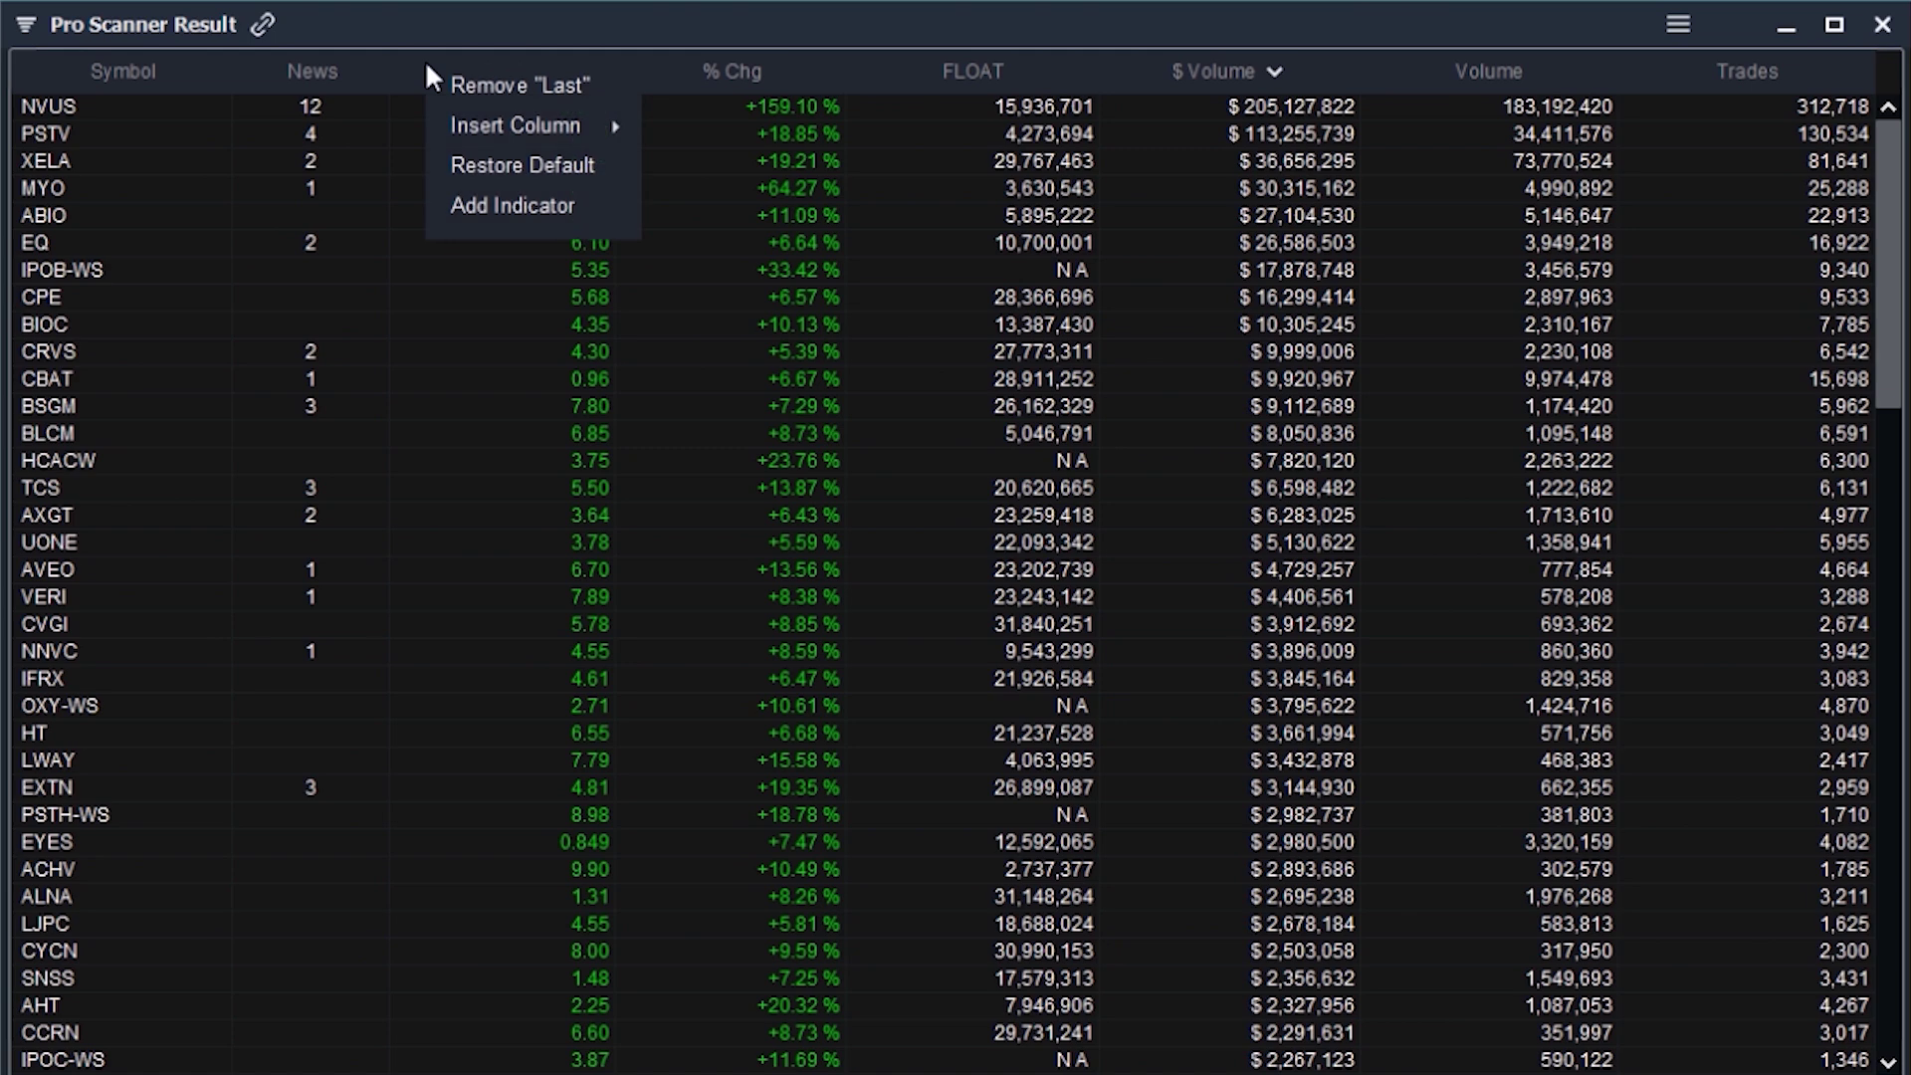
{"action": "mouse_move", "coordinate": [516, 123]}
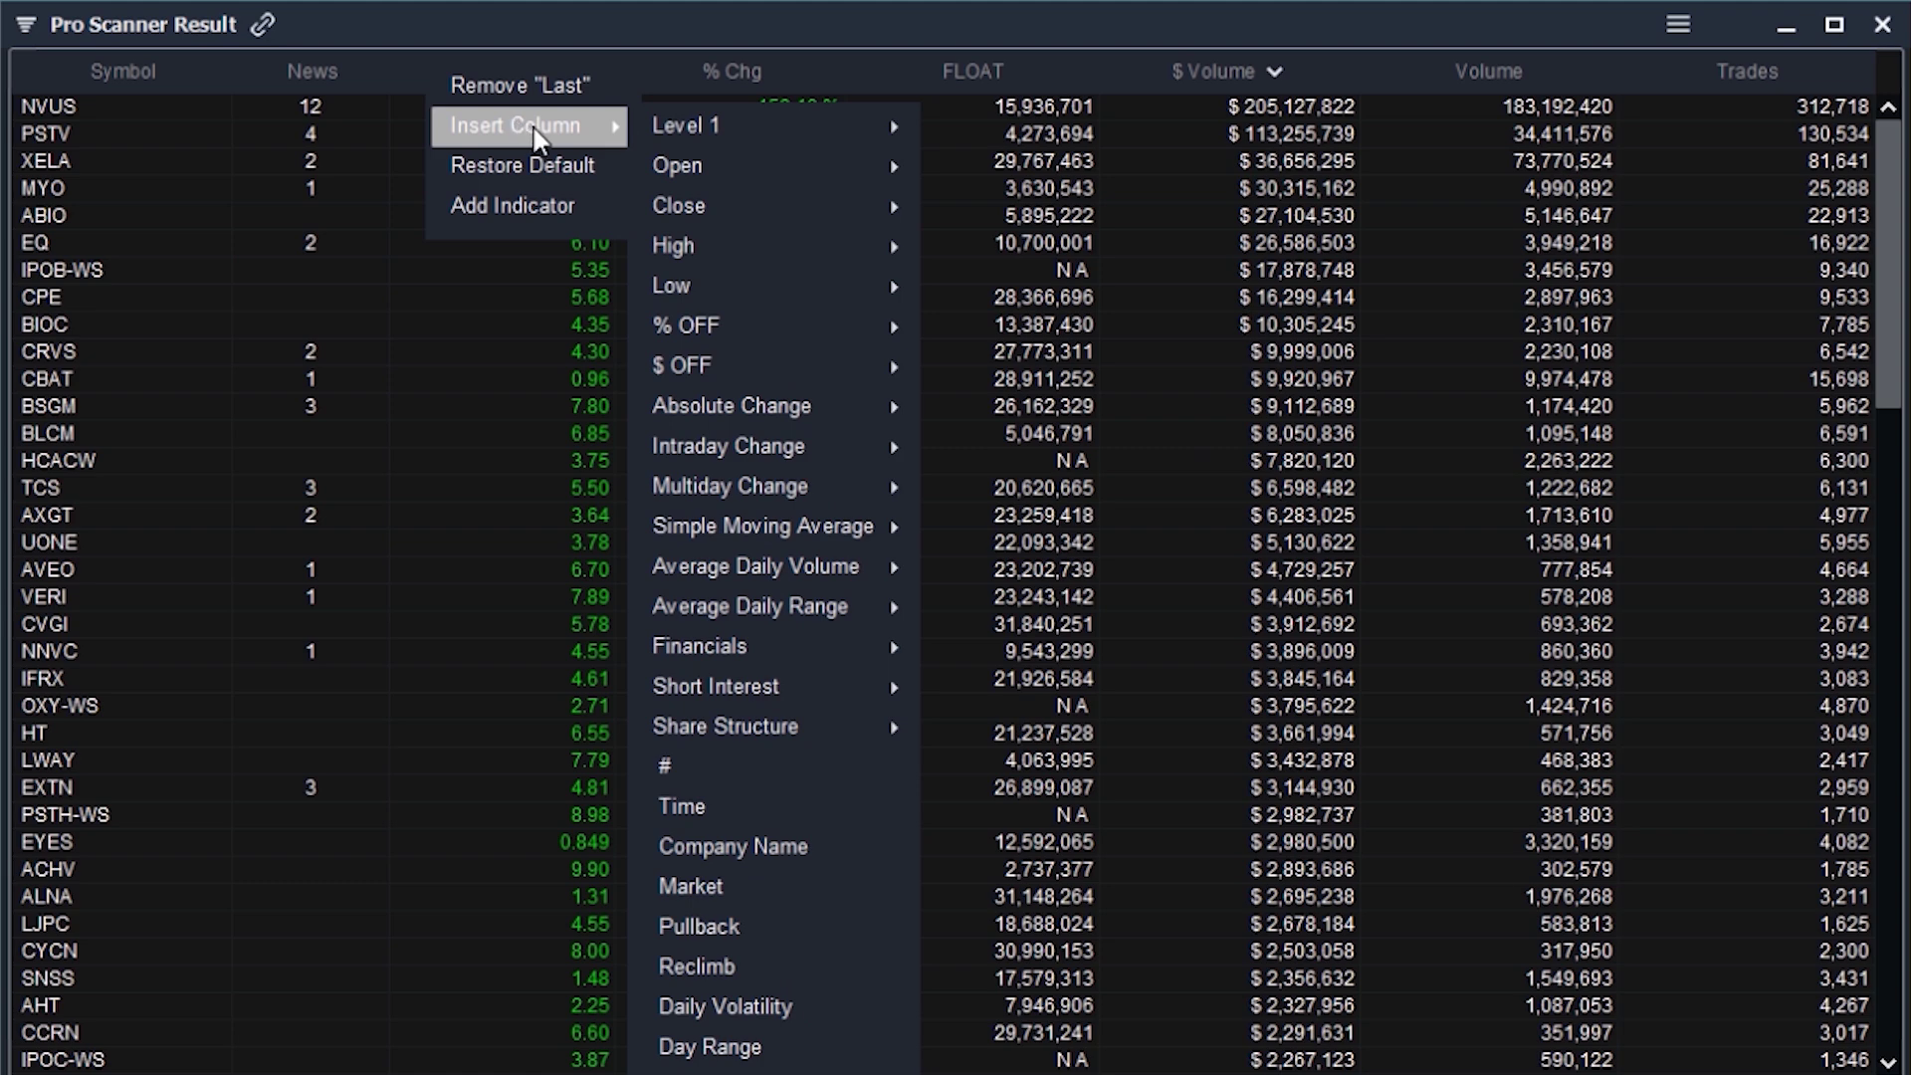
{"action": "mouse_move", "coordinate": [766, 145]}
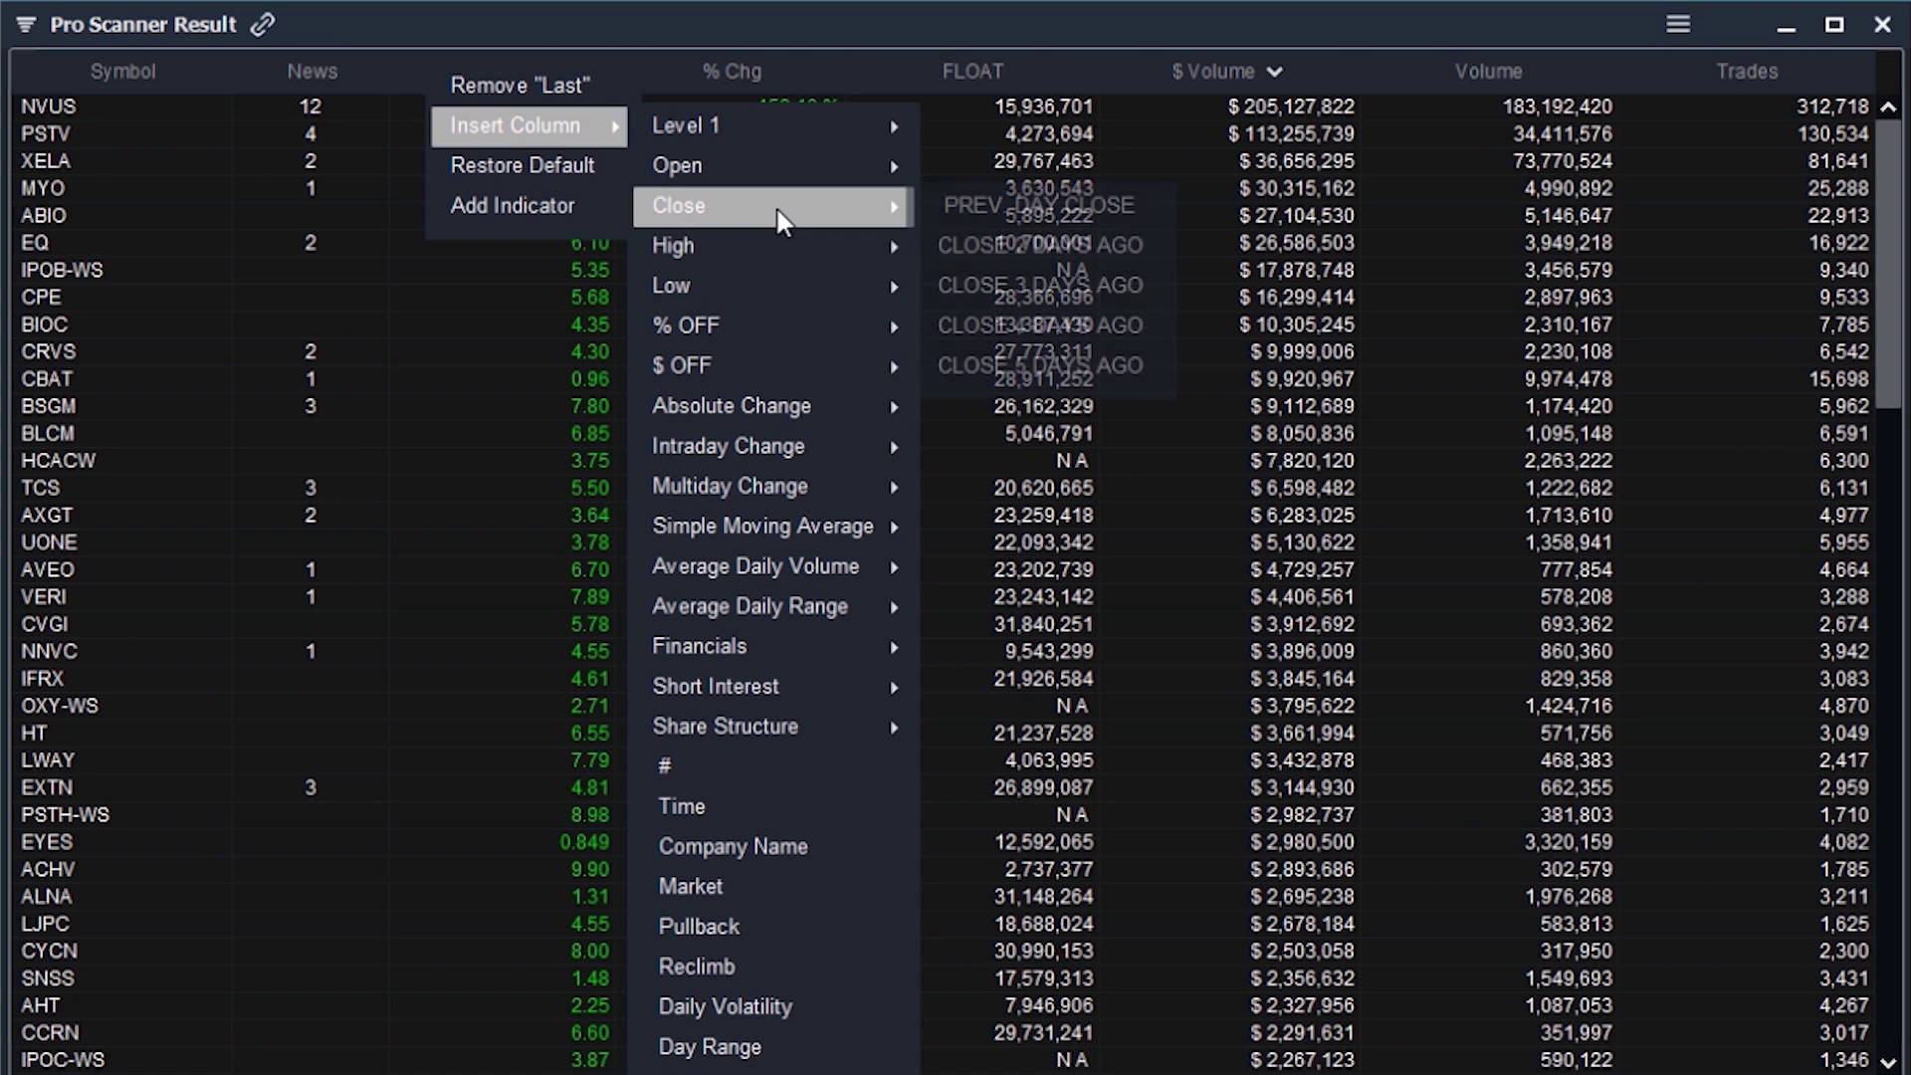
{"action": "mouse_move", "coordinate": [786, 257]}
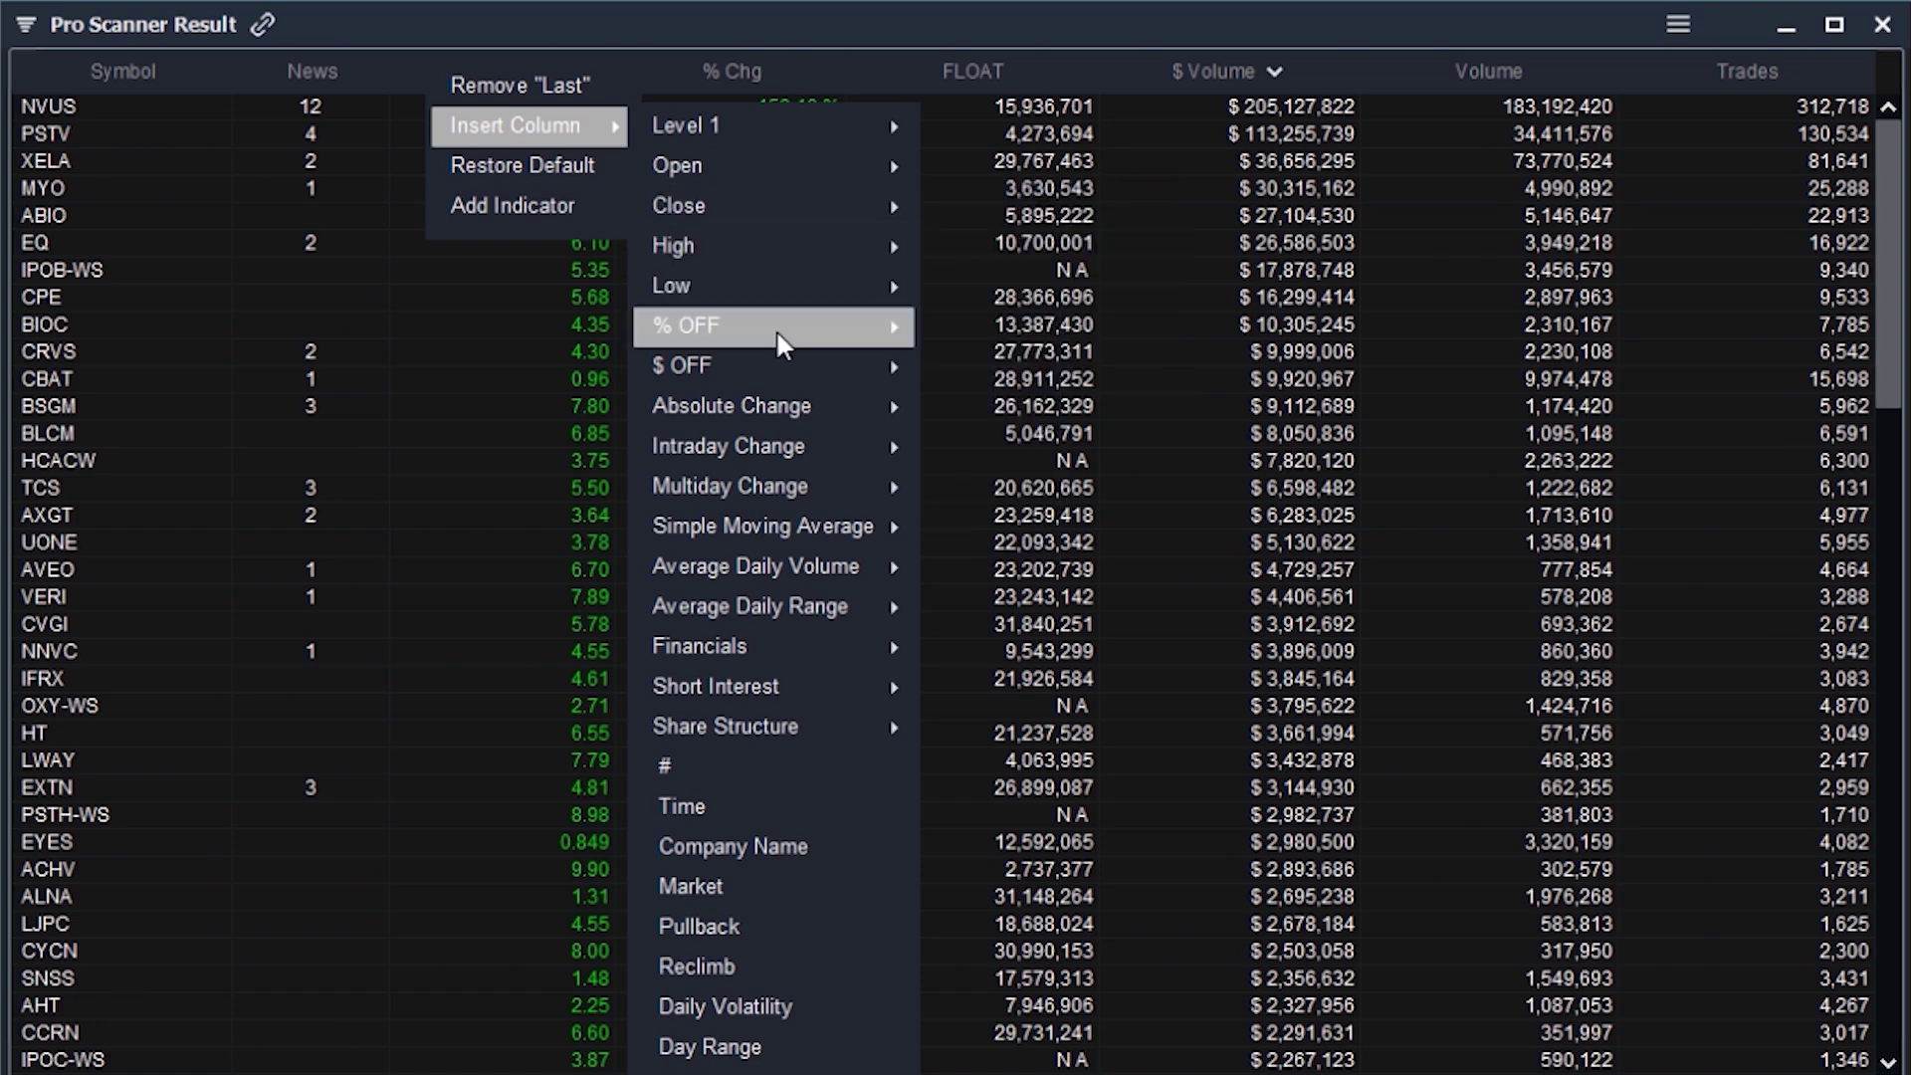
{"action": "mouse_move", "coordinate": [786, 386]}
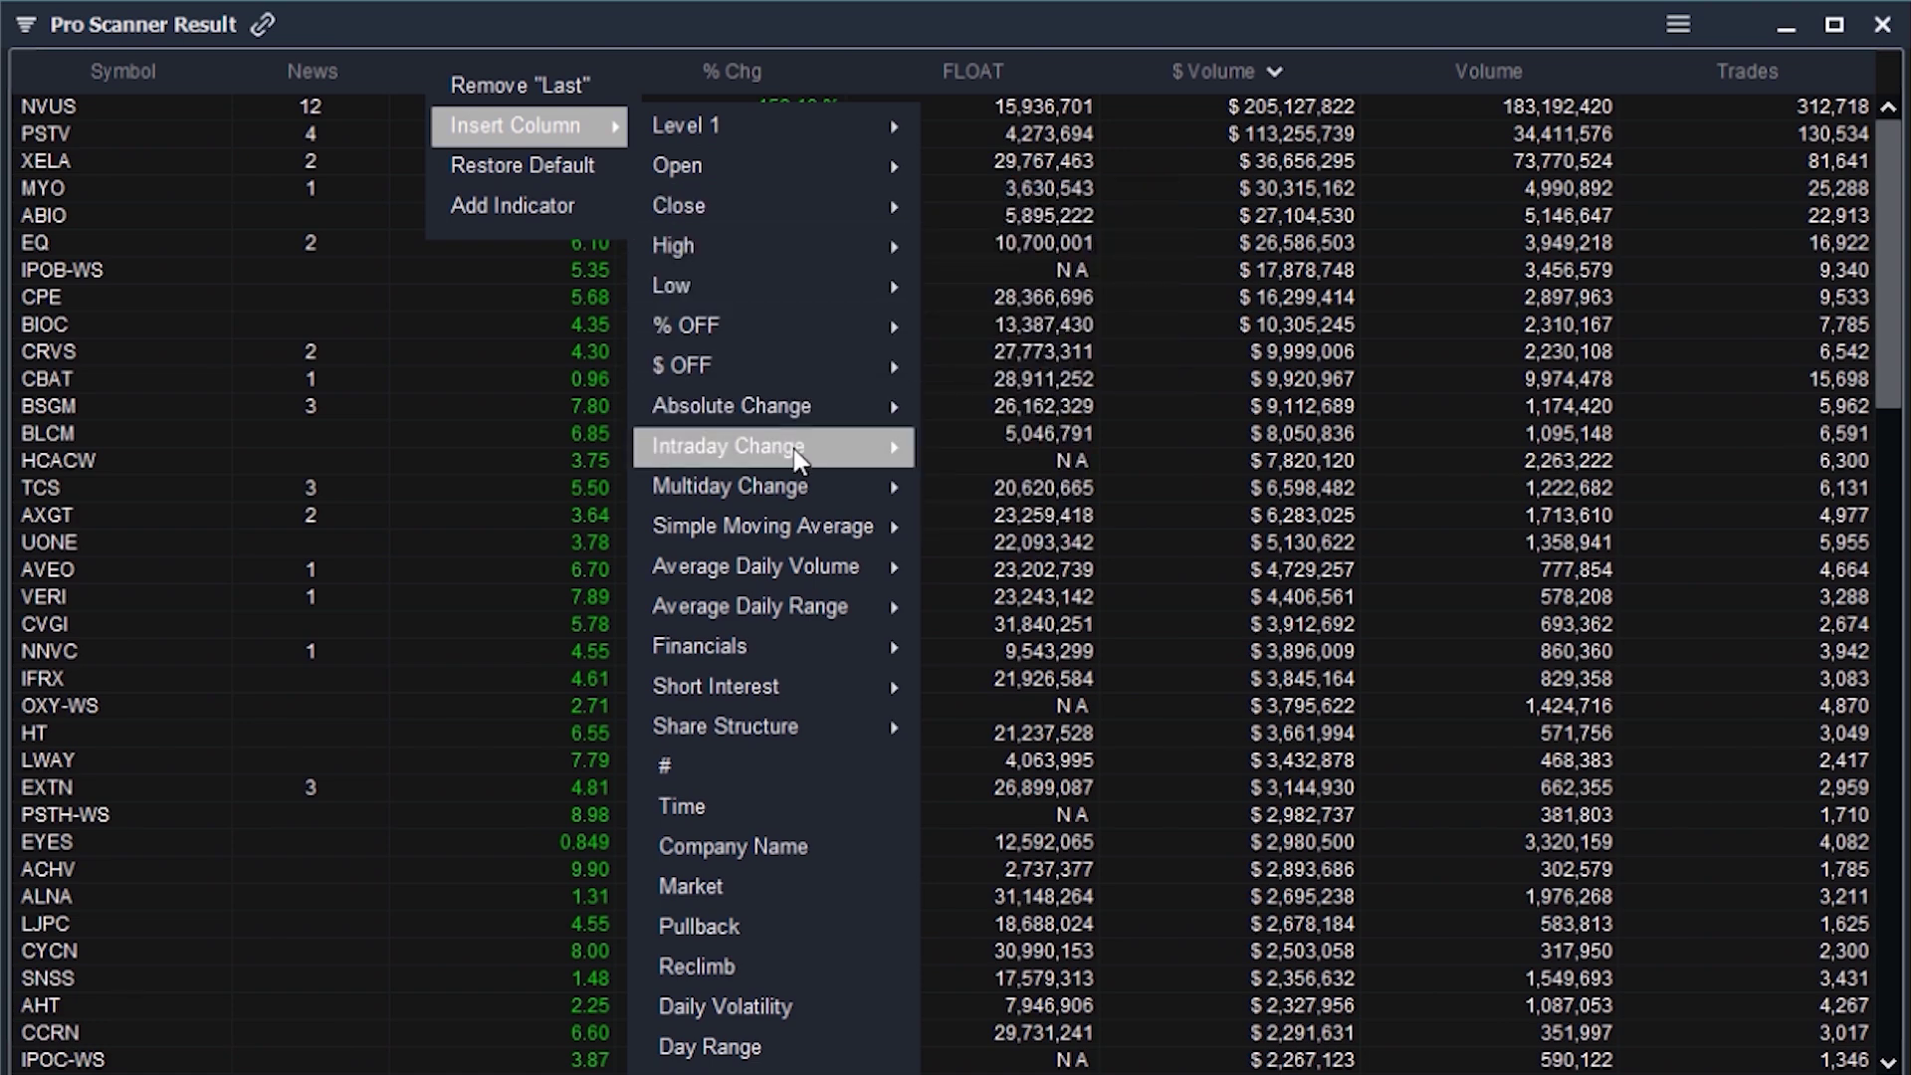
{"action": "mouse_move", "coordinate": [802, 499]}
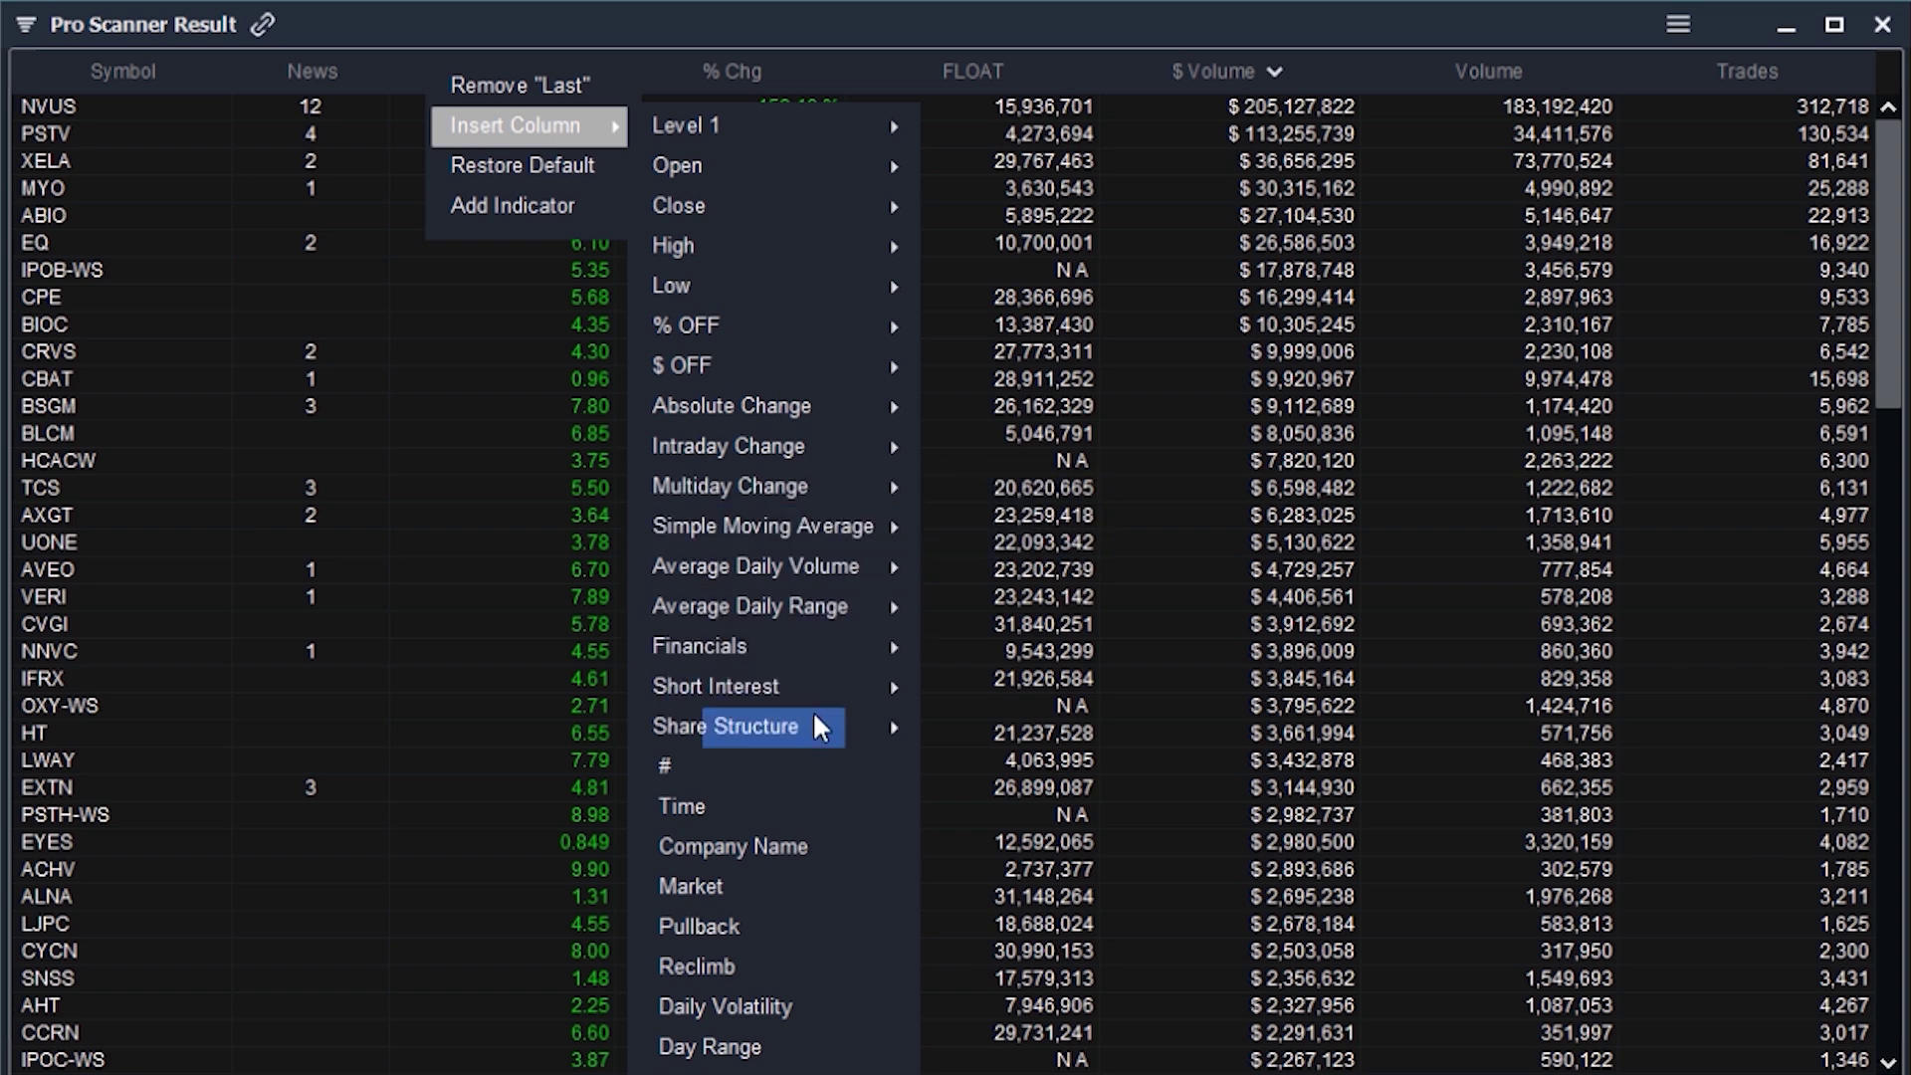
{"action": "left_click", "coordinate": [573, 92]}
{"action": "left_click_drag", "start_coordinate": [582, 75], "coordinate": [639, 77]}
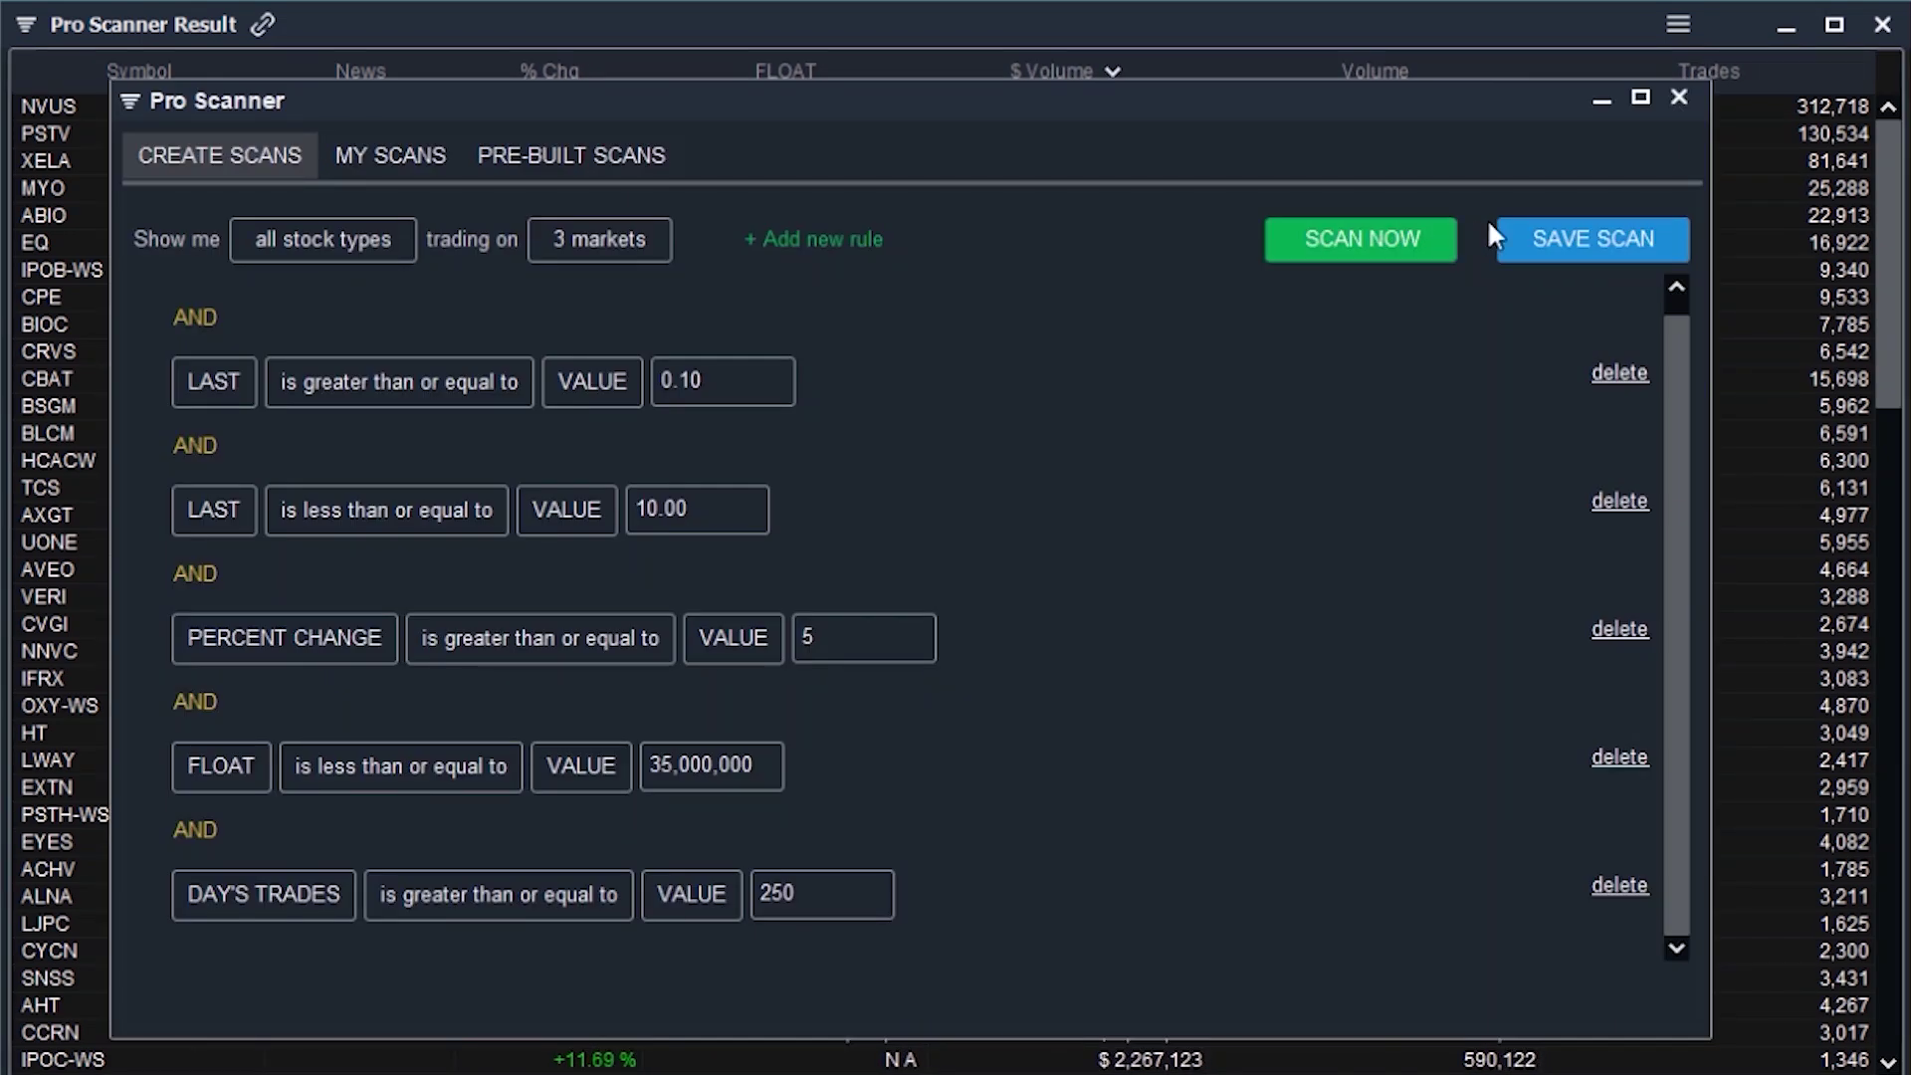
{"action": "left_click", "coordinate": [1570, 242]}
Save the scan as 'Demo scan', minimize the builder, and open the Pro Scanner display settings.
{"action": "type", "text": "Demo scan"}
{"action": "left_click", "coordinate": [1007, 612]}
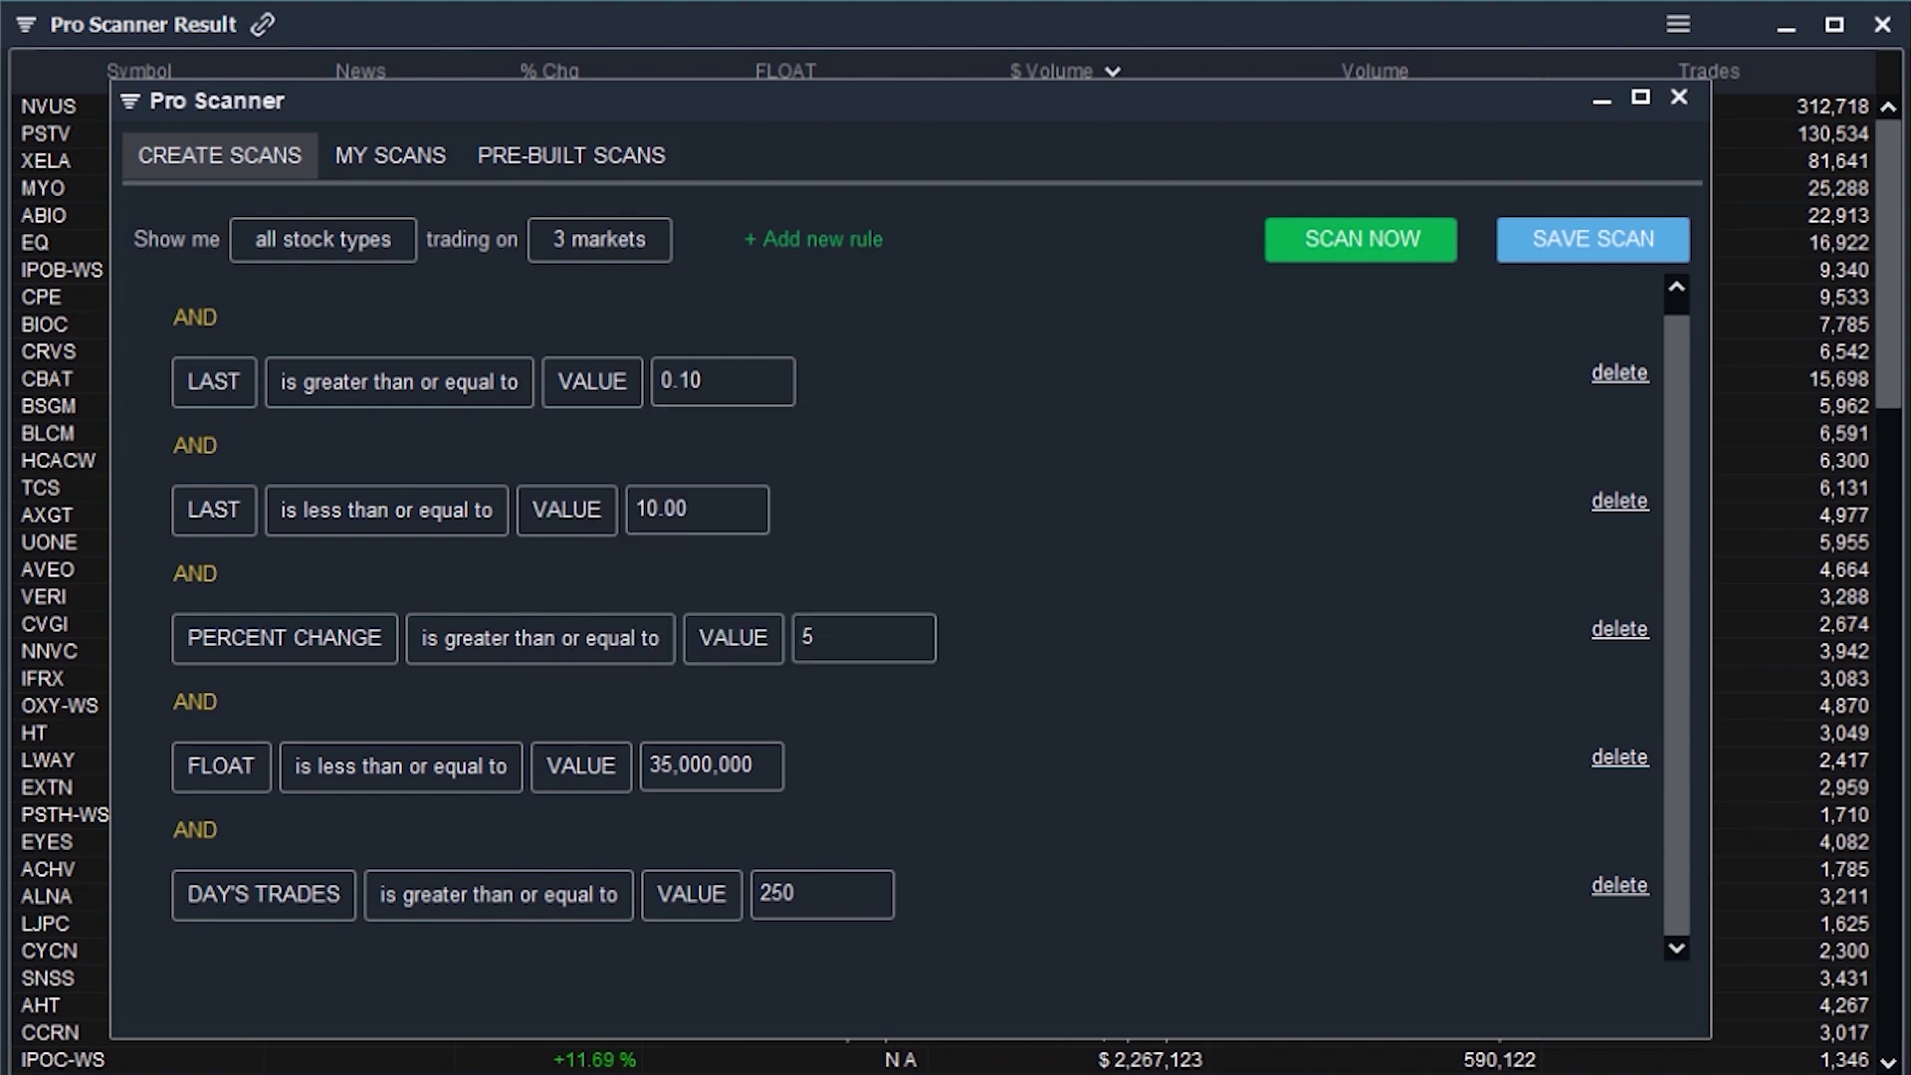
{"action": "left_click", "coordinate": [1601, 98]}
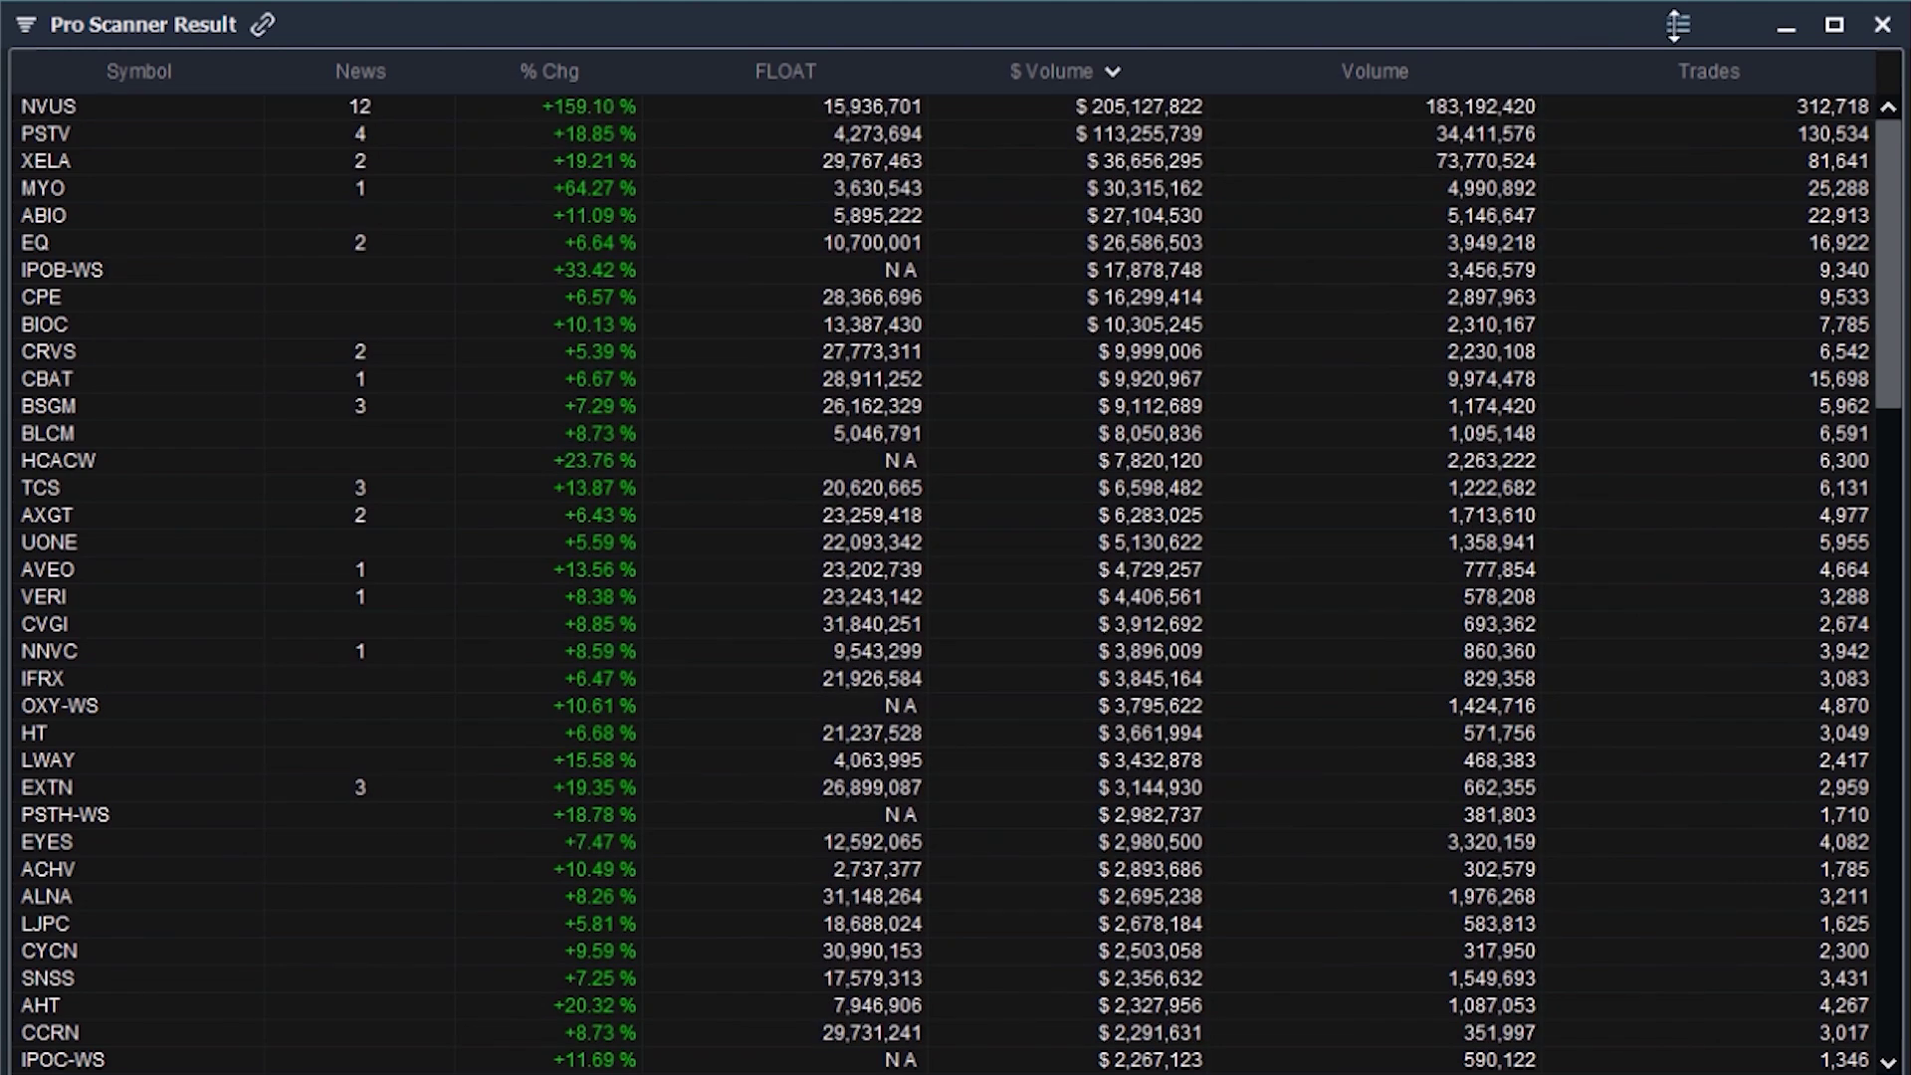
{"action": "left_click", "coordinate": [1678, 22]}
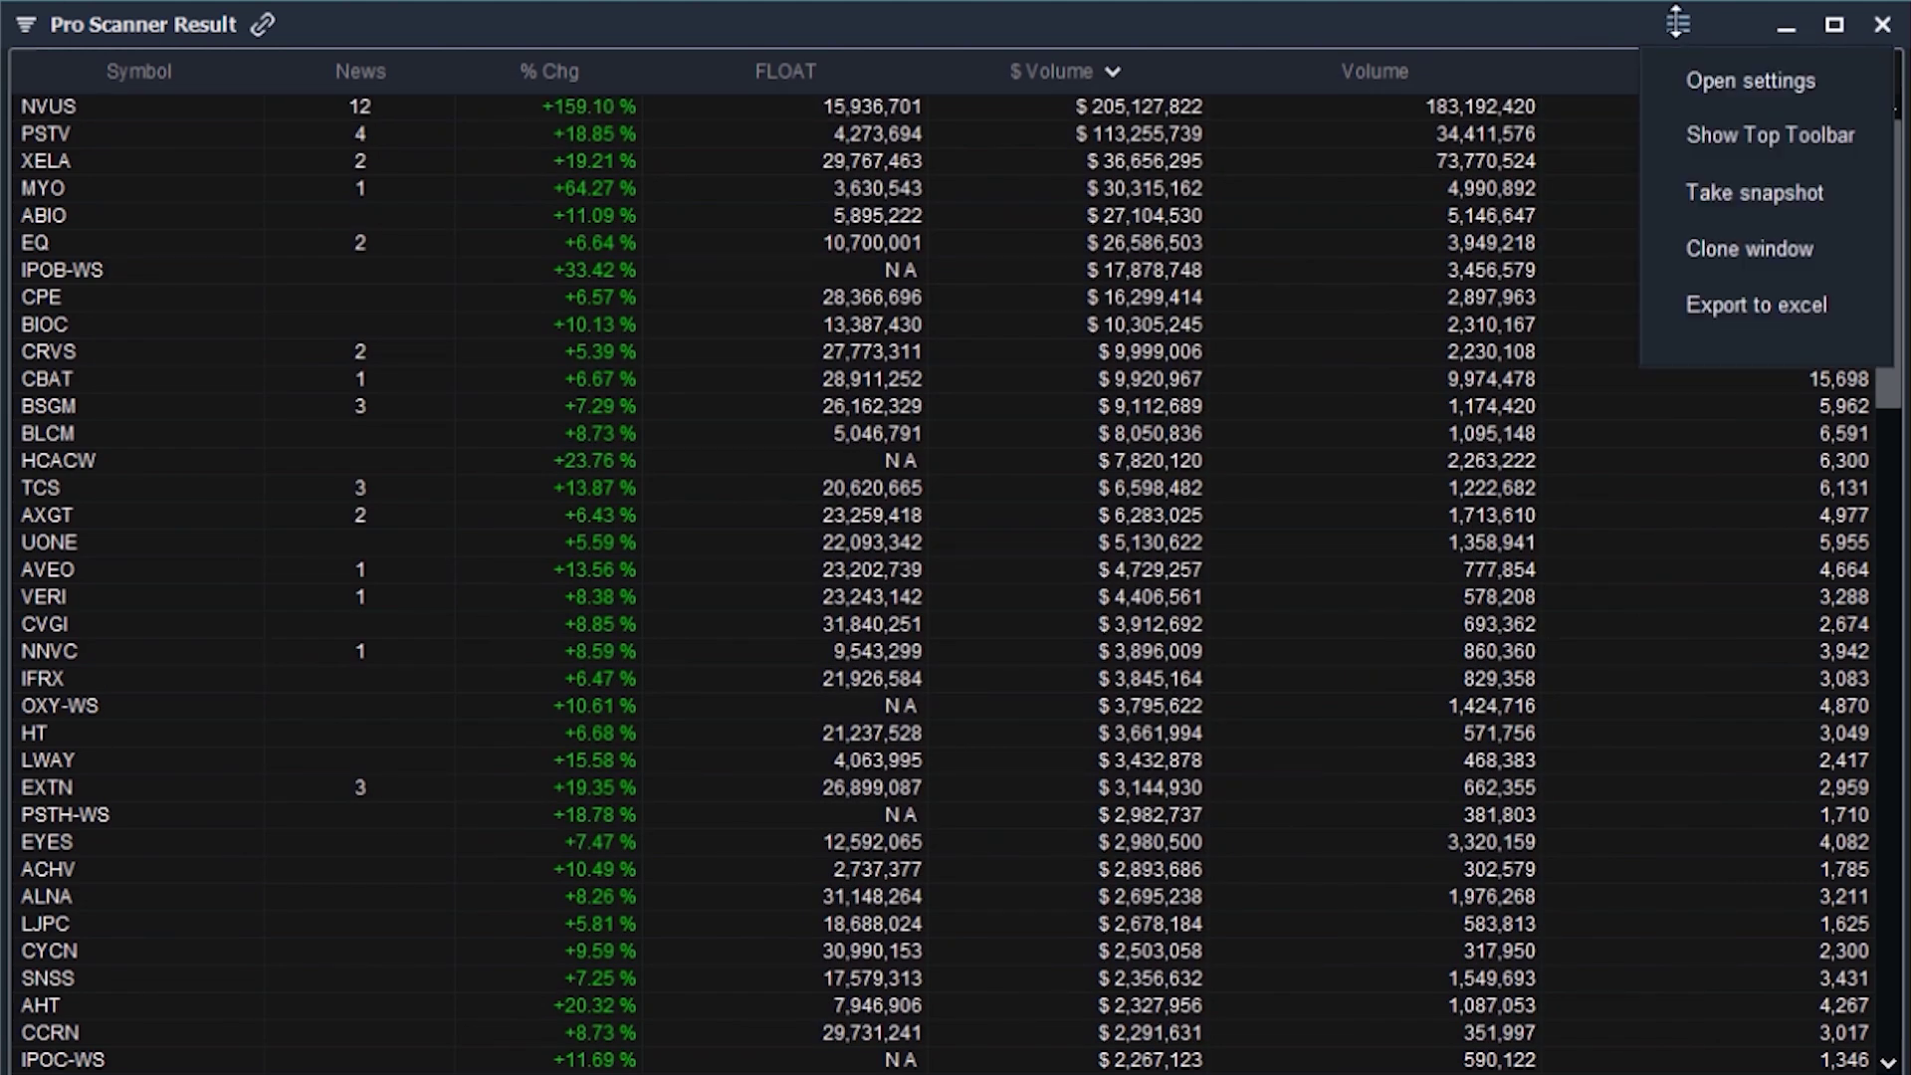
{"action": "left_click", "coordinate": [1722, 85]}
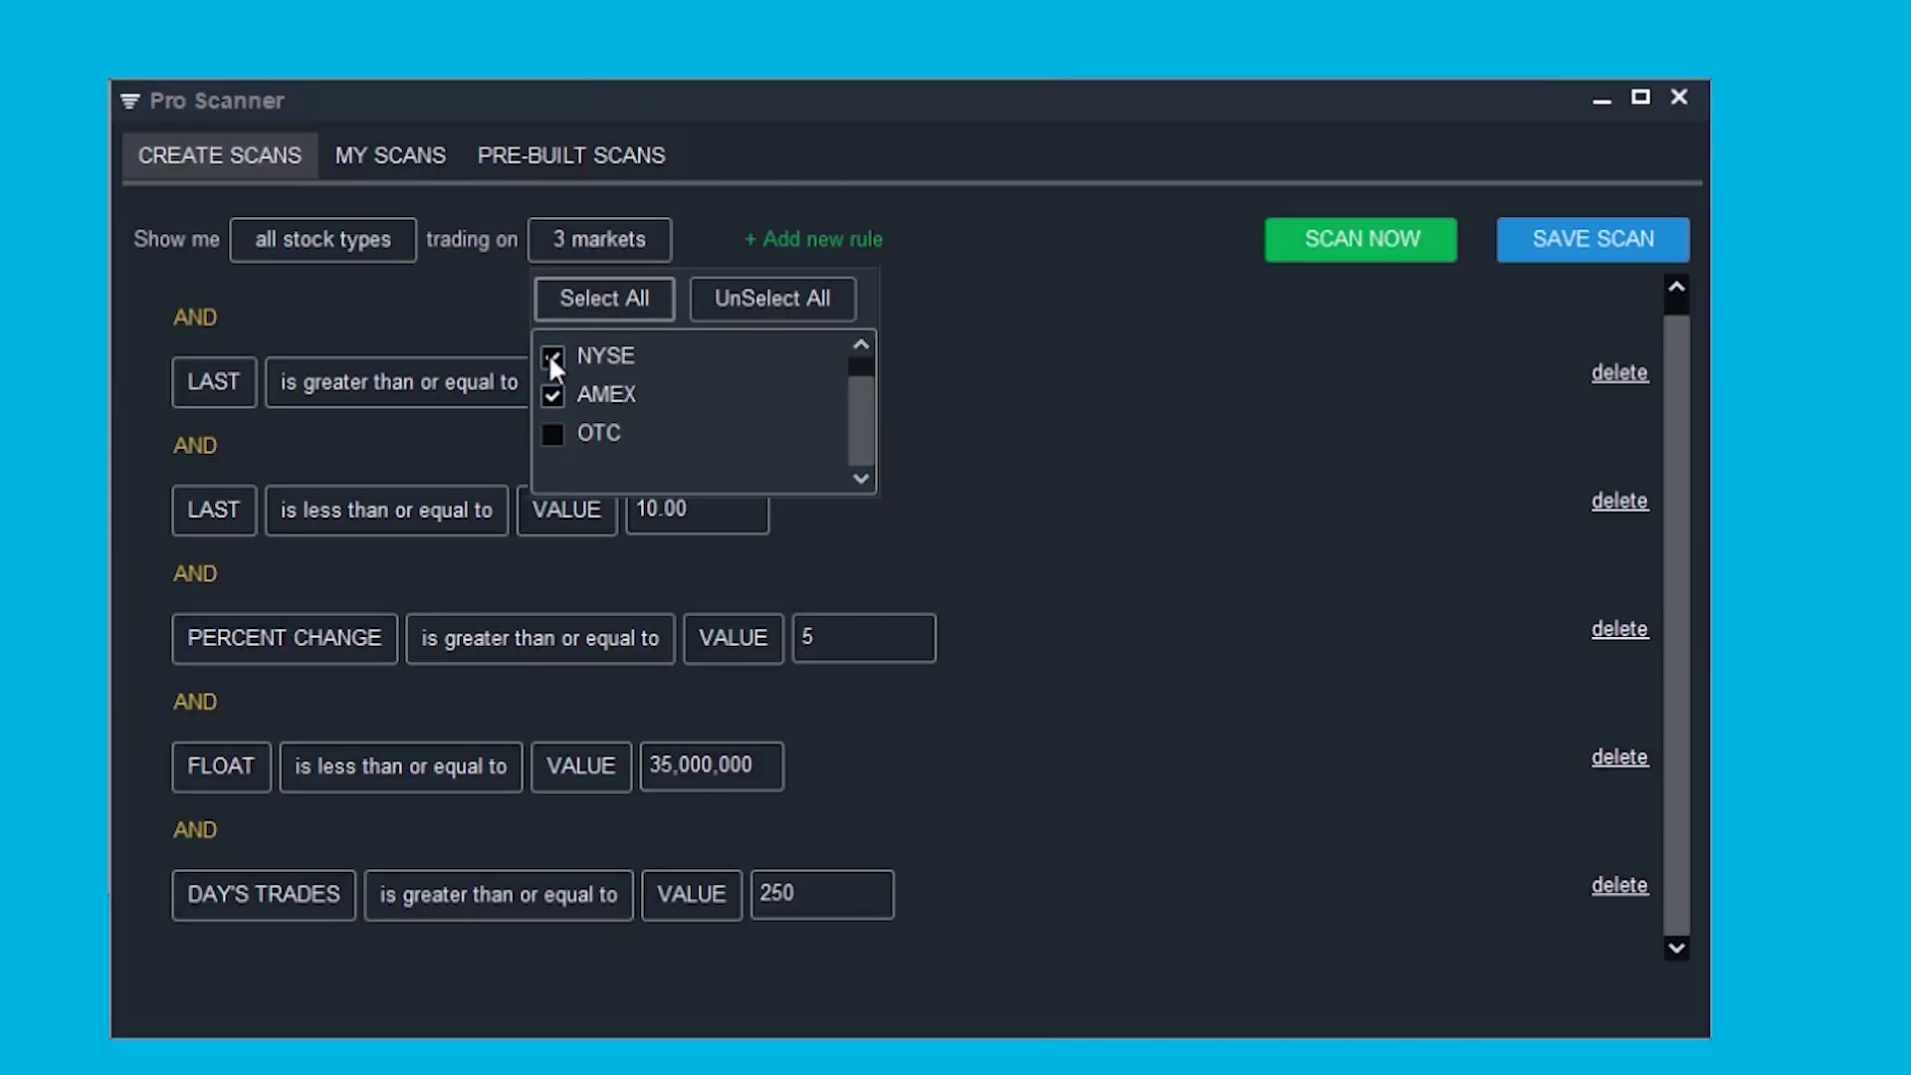
Uncheck NYSE and AMEX so the scan covers OTC only.
{"action": "left_click", "coordinate": [552, 356]}
{"action": "left_click", "coordinate": [552, 394]}
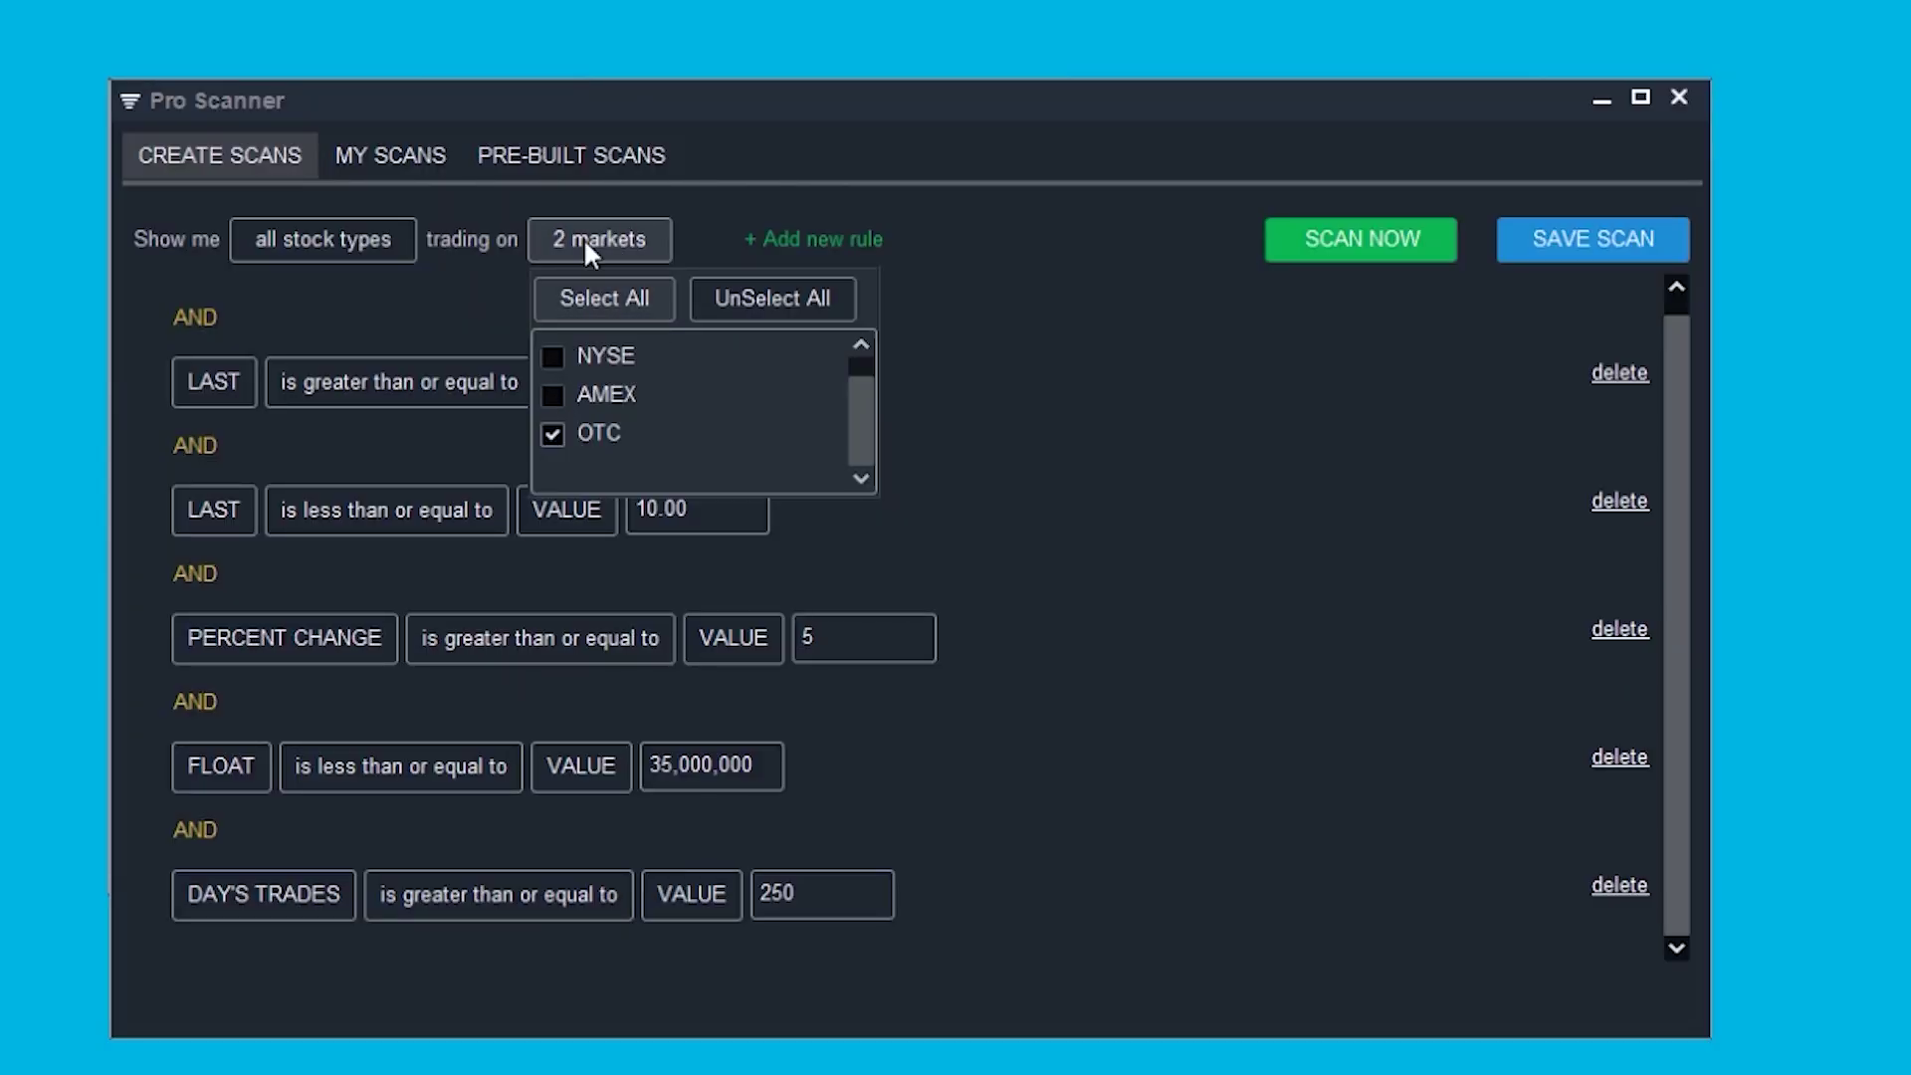
{"action": "scroll", "coordinate": [862, 398], "scroll_direction": "up", "scroll_amount": 1}
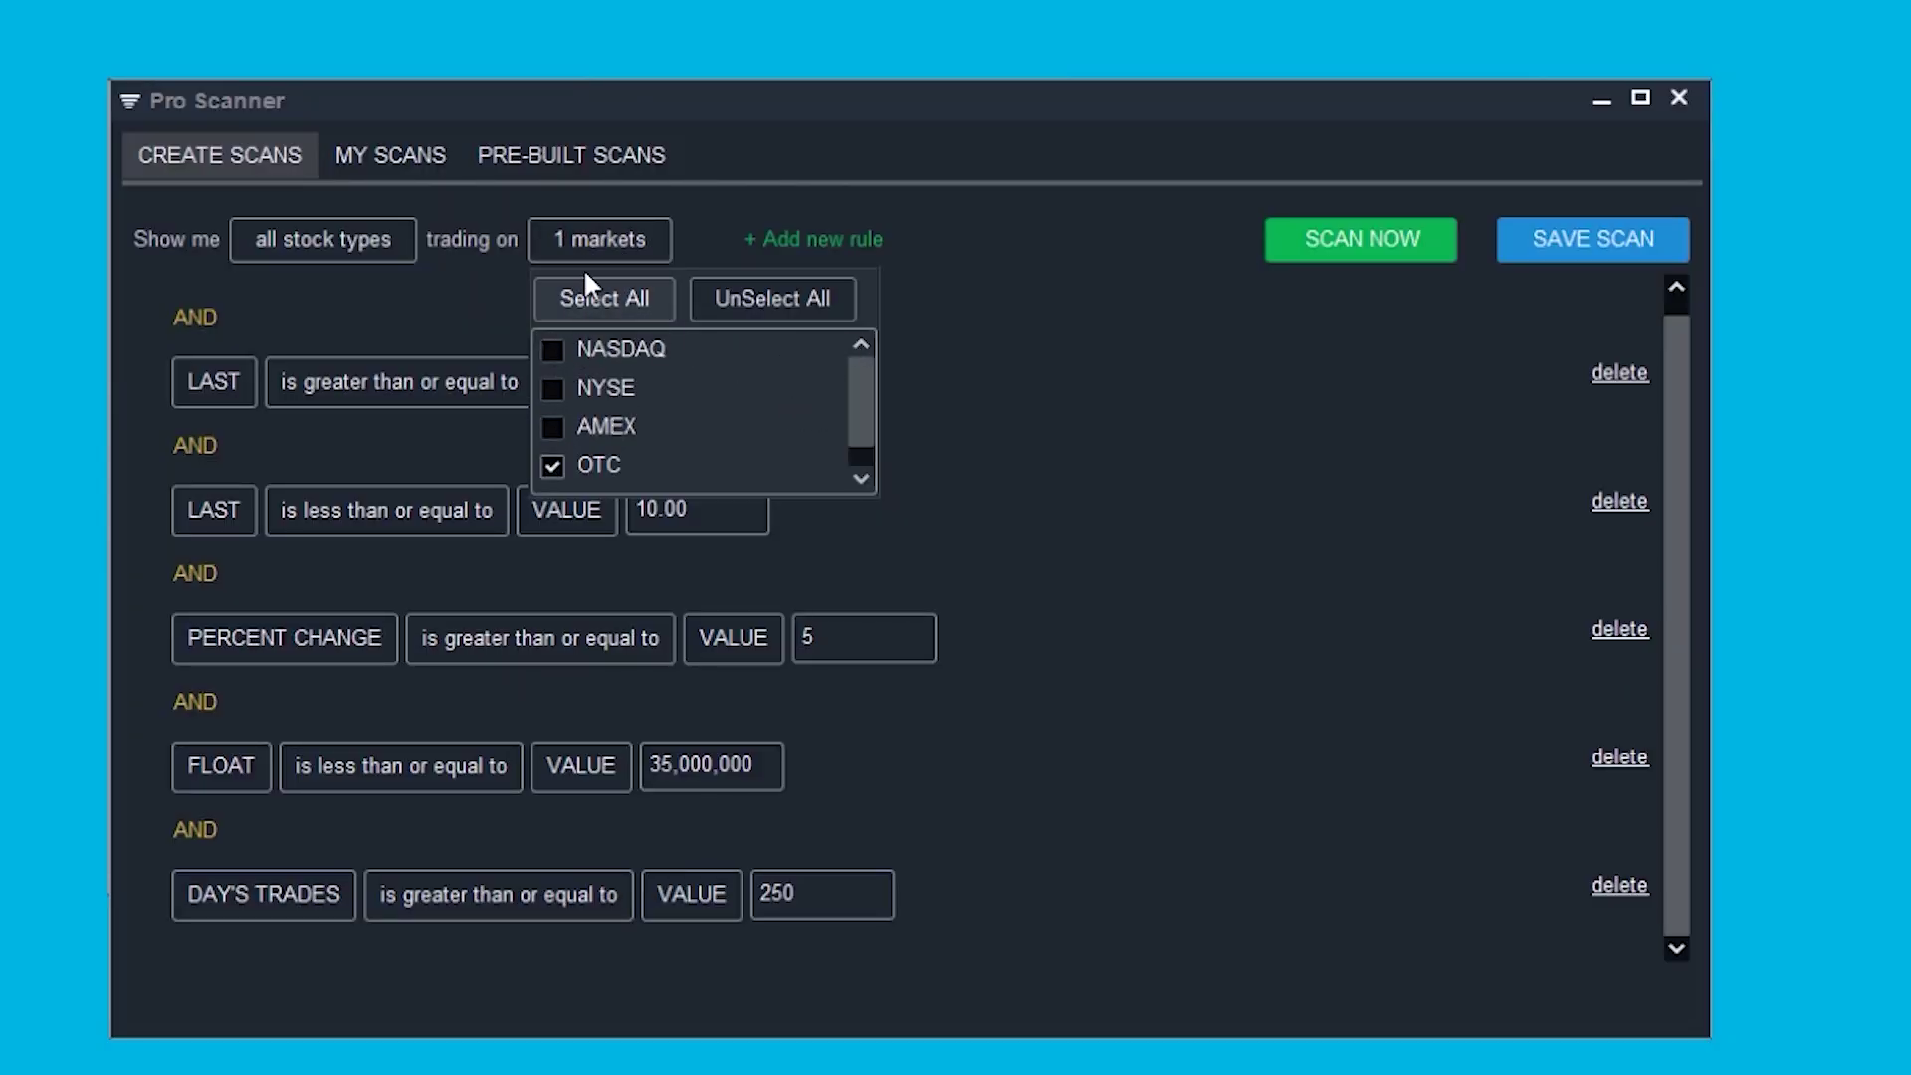
{"action": "left_click", "coordinate": [609, 239]}
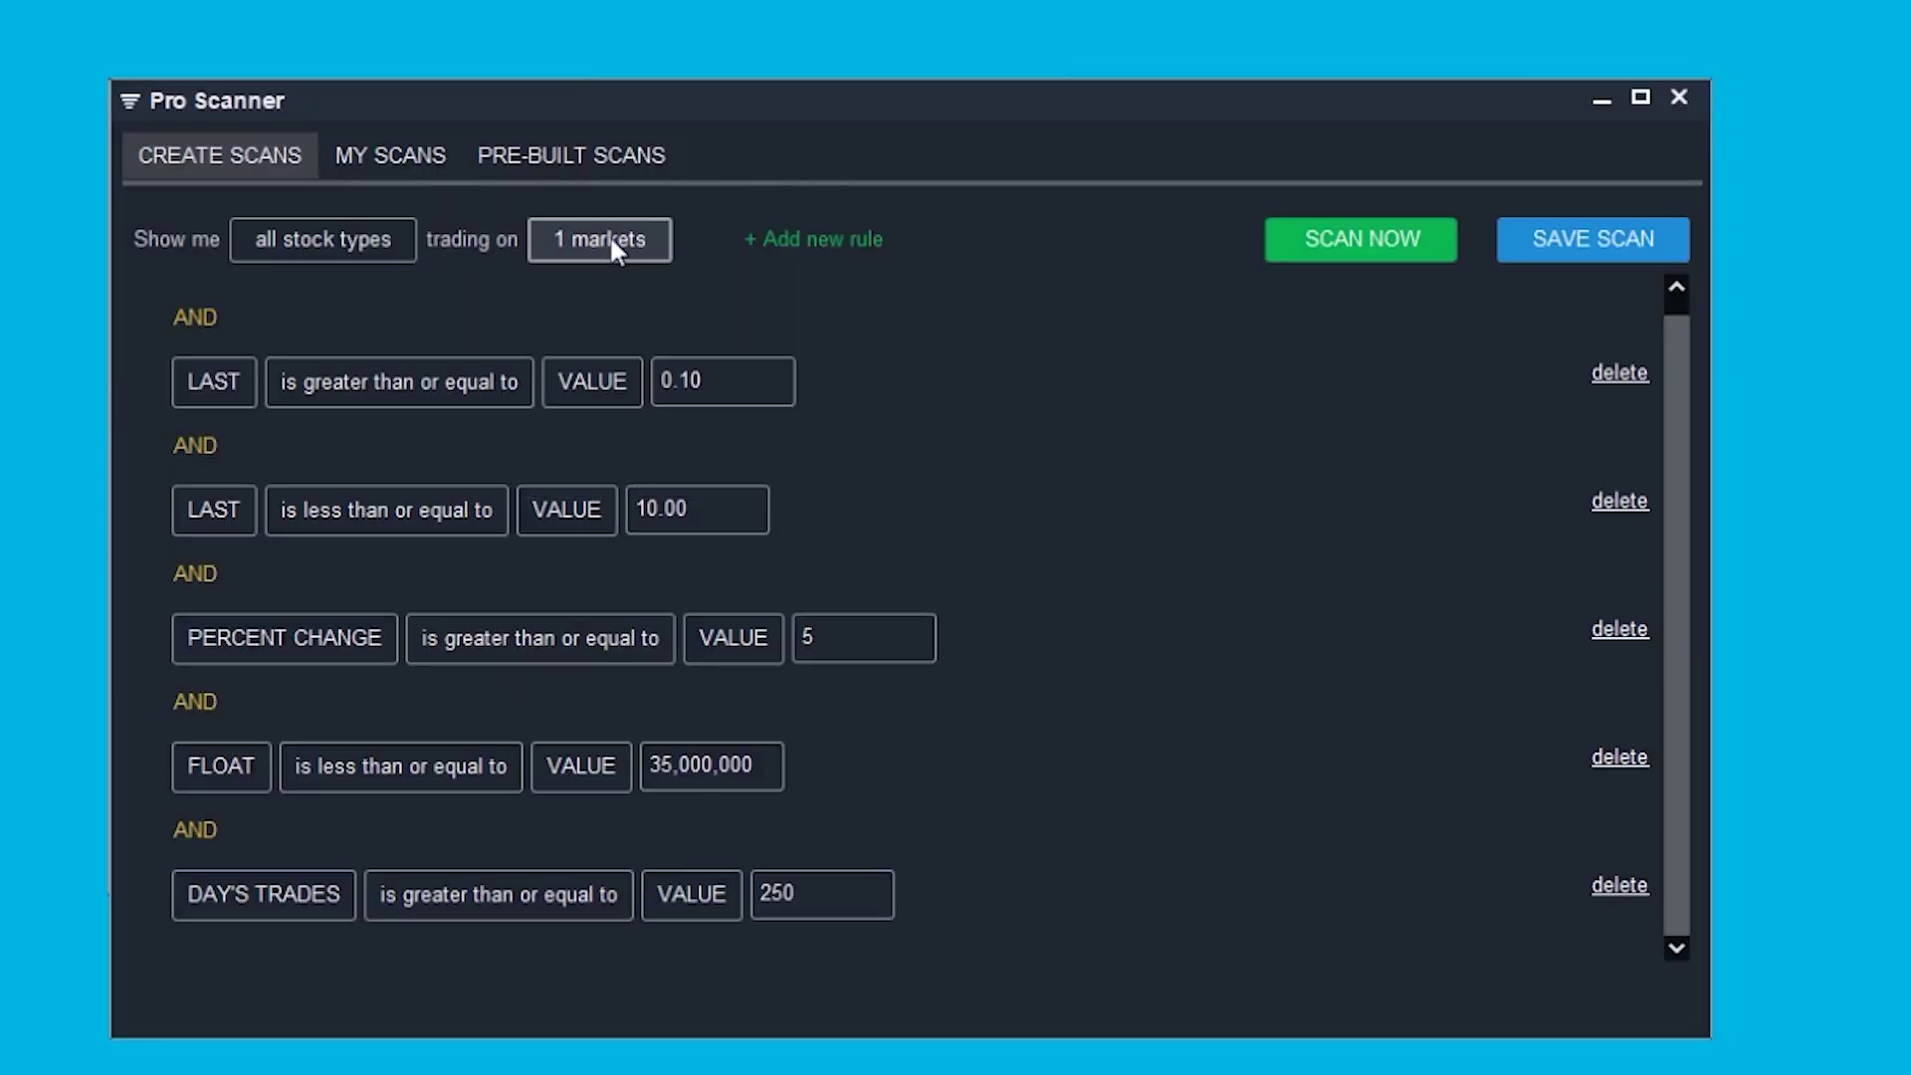
Change the LAST price range to 0.0005 through 2.50.
{"action": "left_click", "coordinate": [762, 383]}
{"action": "type", "text": "0.10"}
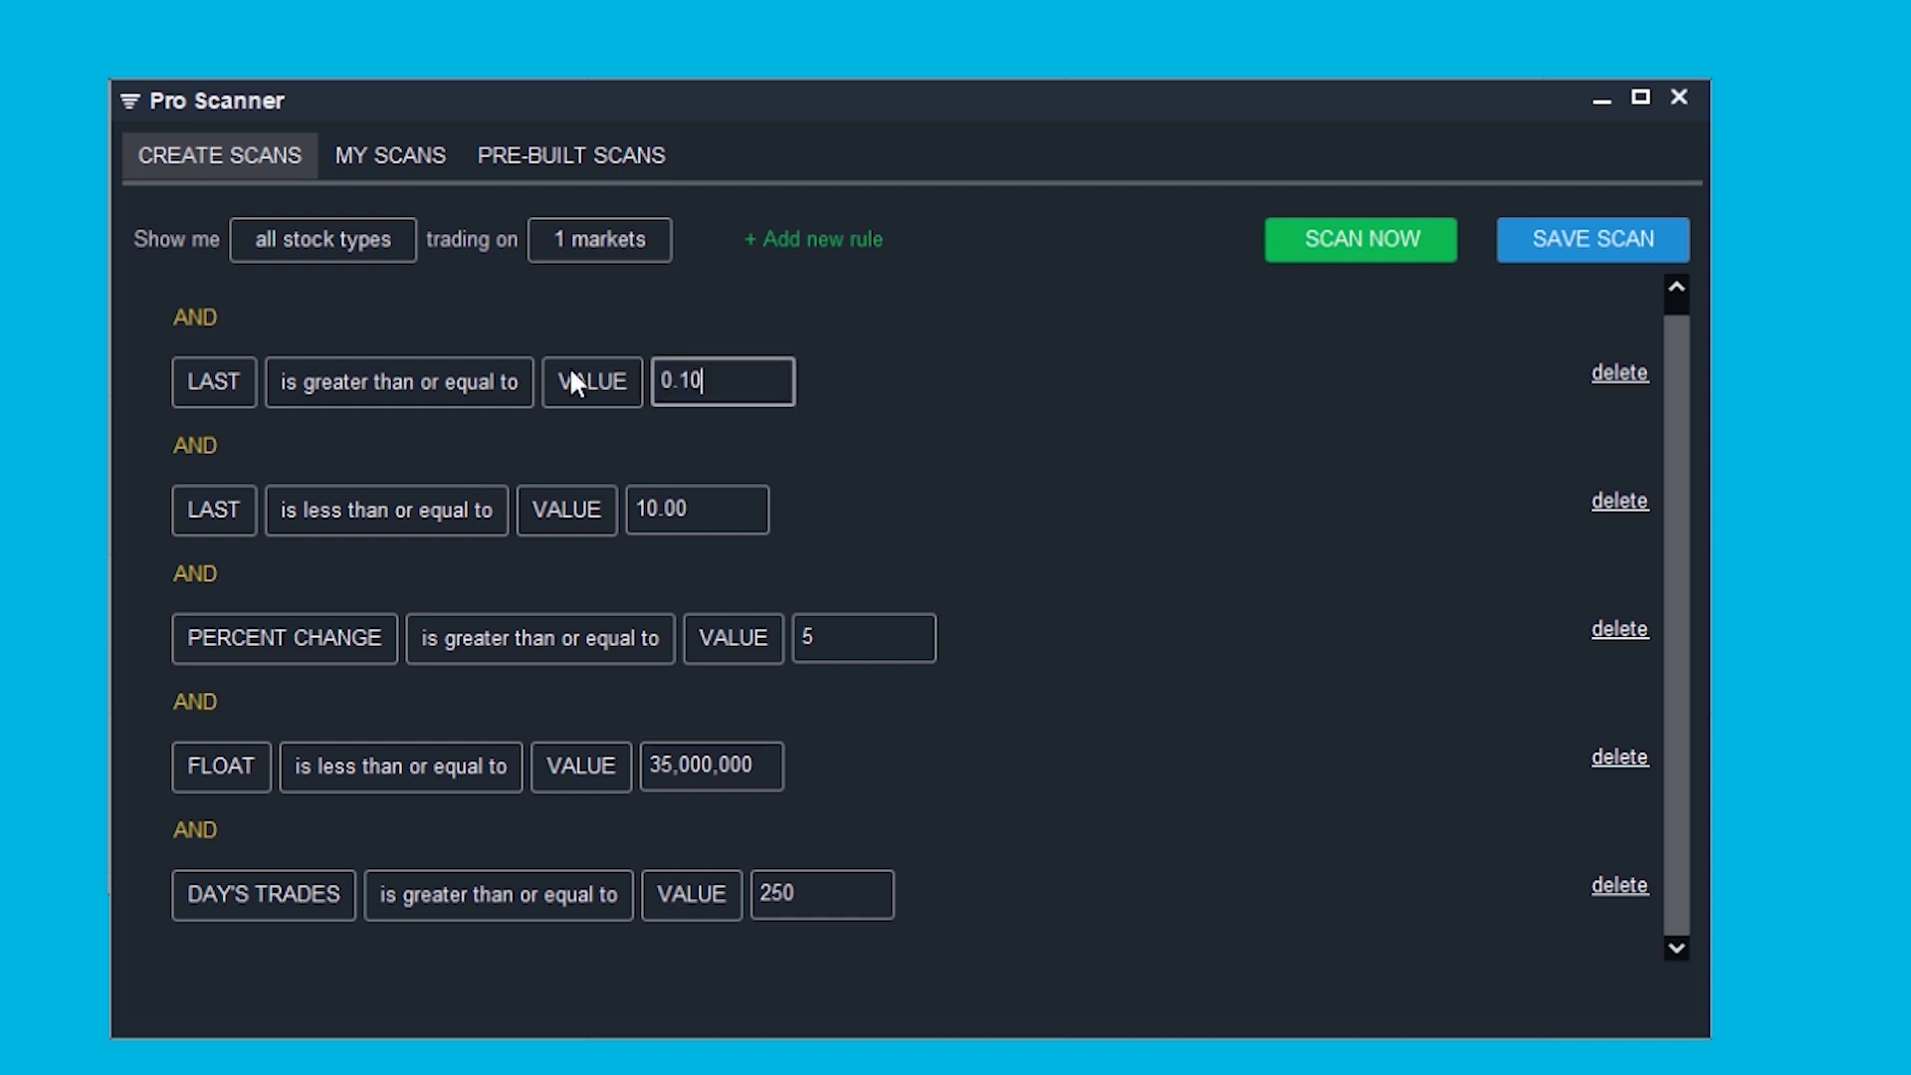
{"action": "key", "text": "BackSpace"}
{"action": "key", "text": "BackSpace"}
{"action": "type", "text": "0005"}
{"action": "left_click", "coordinate": [677, 510]}
{"action": "type", "text": "2.00"}
Delete the PERCENT CHANGE and FLOAT rules.
{"action": "left_click", "coordinate": [1621, 629]}
{"action": "left_click", "coordinate": [814, 697]}
{"action": "left_click", "coordinate": [1621, 646]}
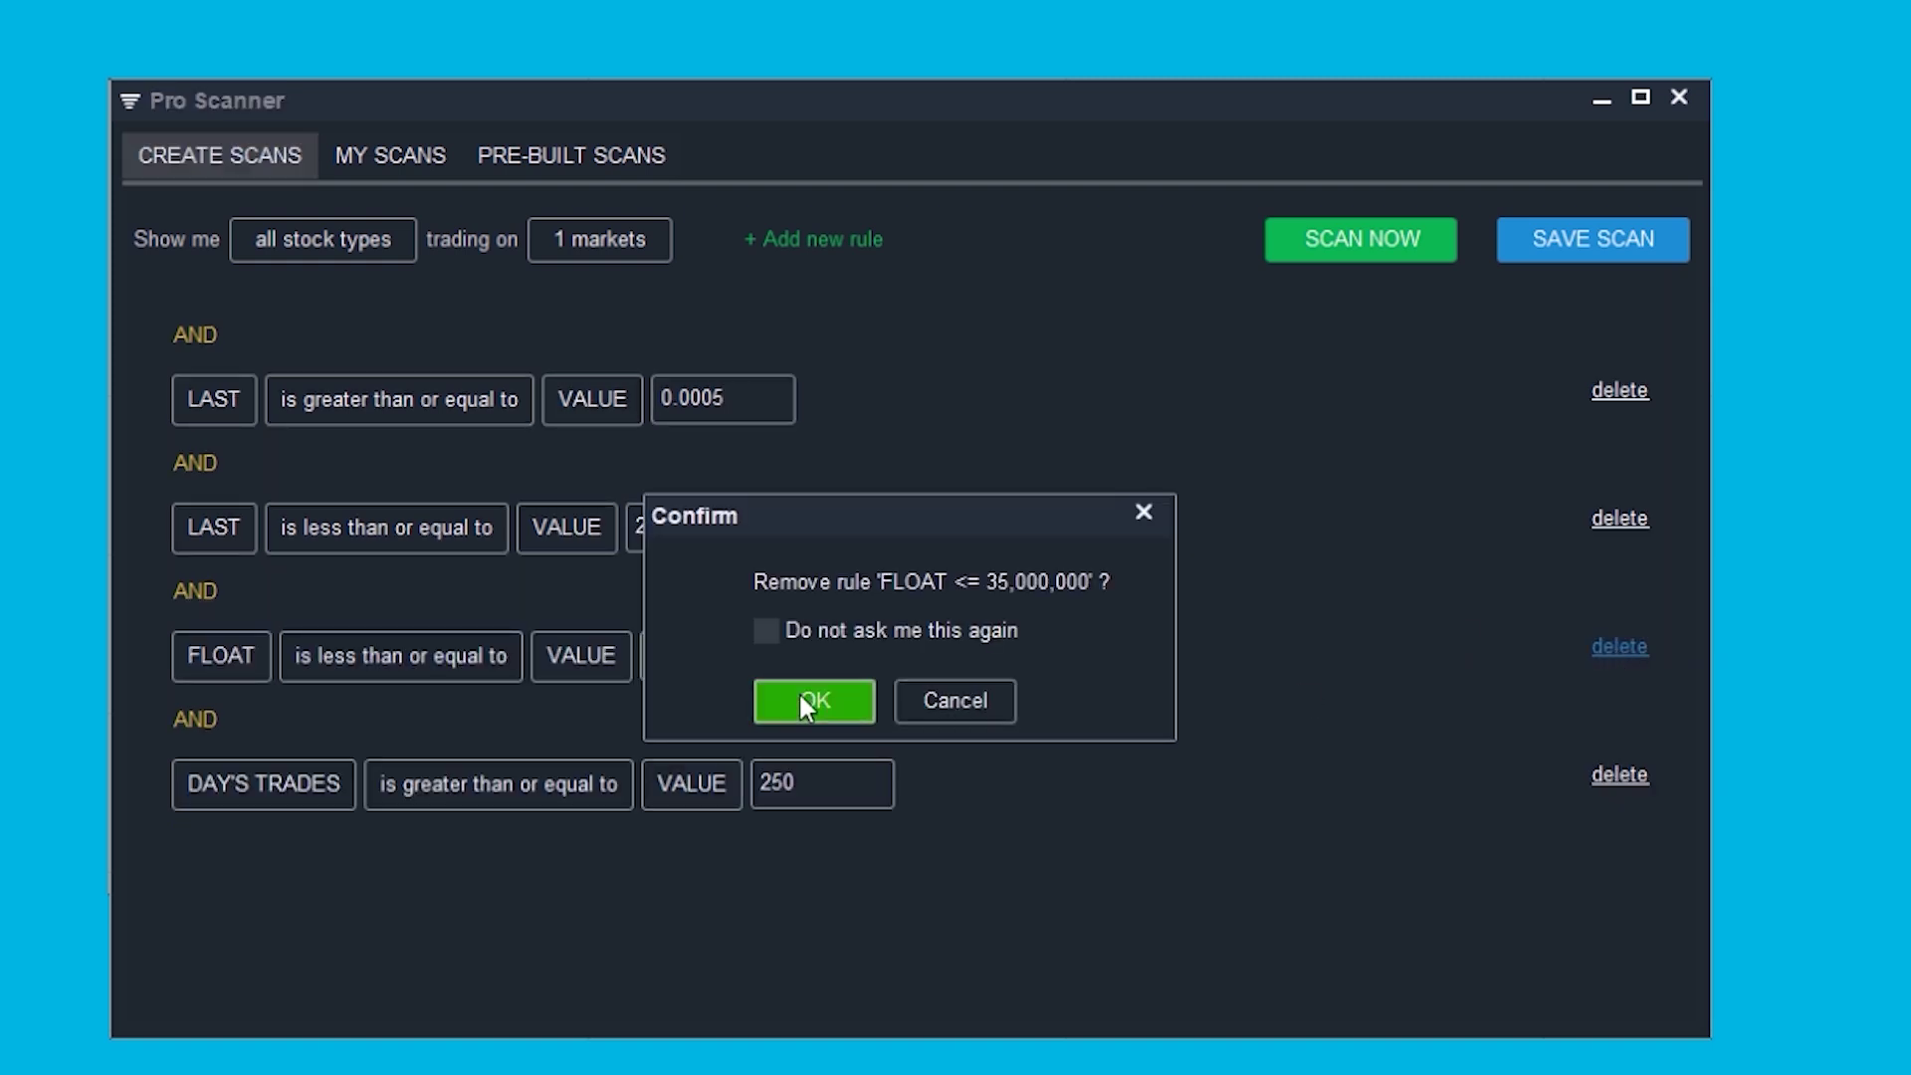
{"action": "left_click", "coordinate": [812, 701]}
Switch the trades rule to Liquidity > DAY'S $VOLUME with value 250000.
{"action": "left_click", "coordinate": [264, 655]}
{"action": "mouse_move", "coordinate": [245, 743]}
{"action": "left_click", "coordinate": [555, 786]}
{"action": "left_click", "coordinate": [816, 657]}
{"action": "type", "text": "250000"}
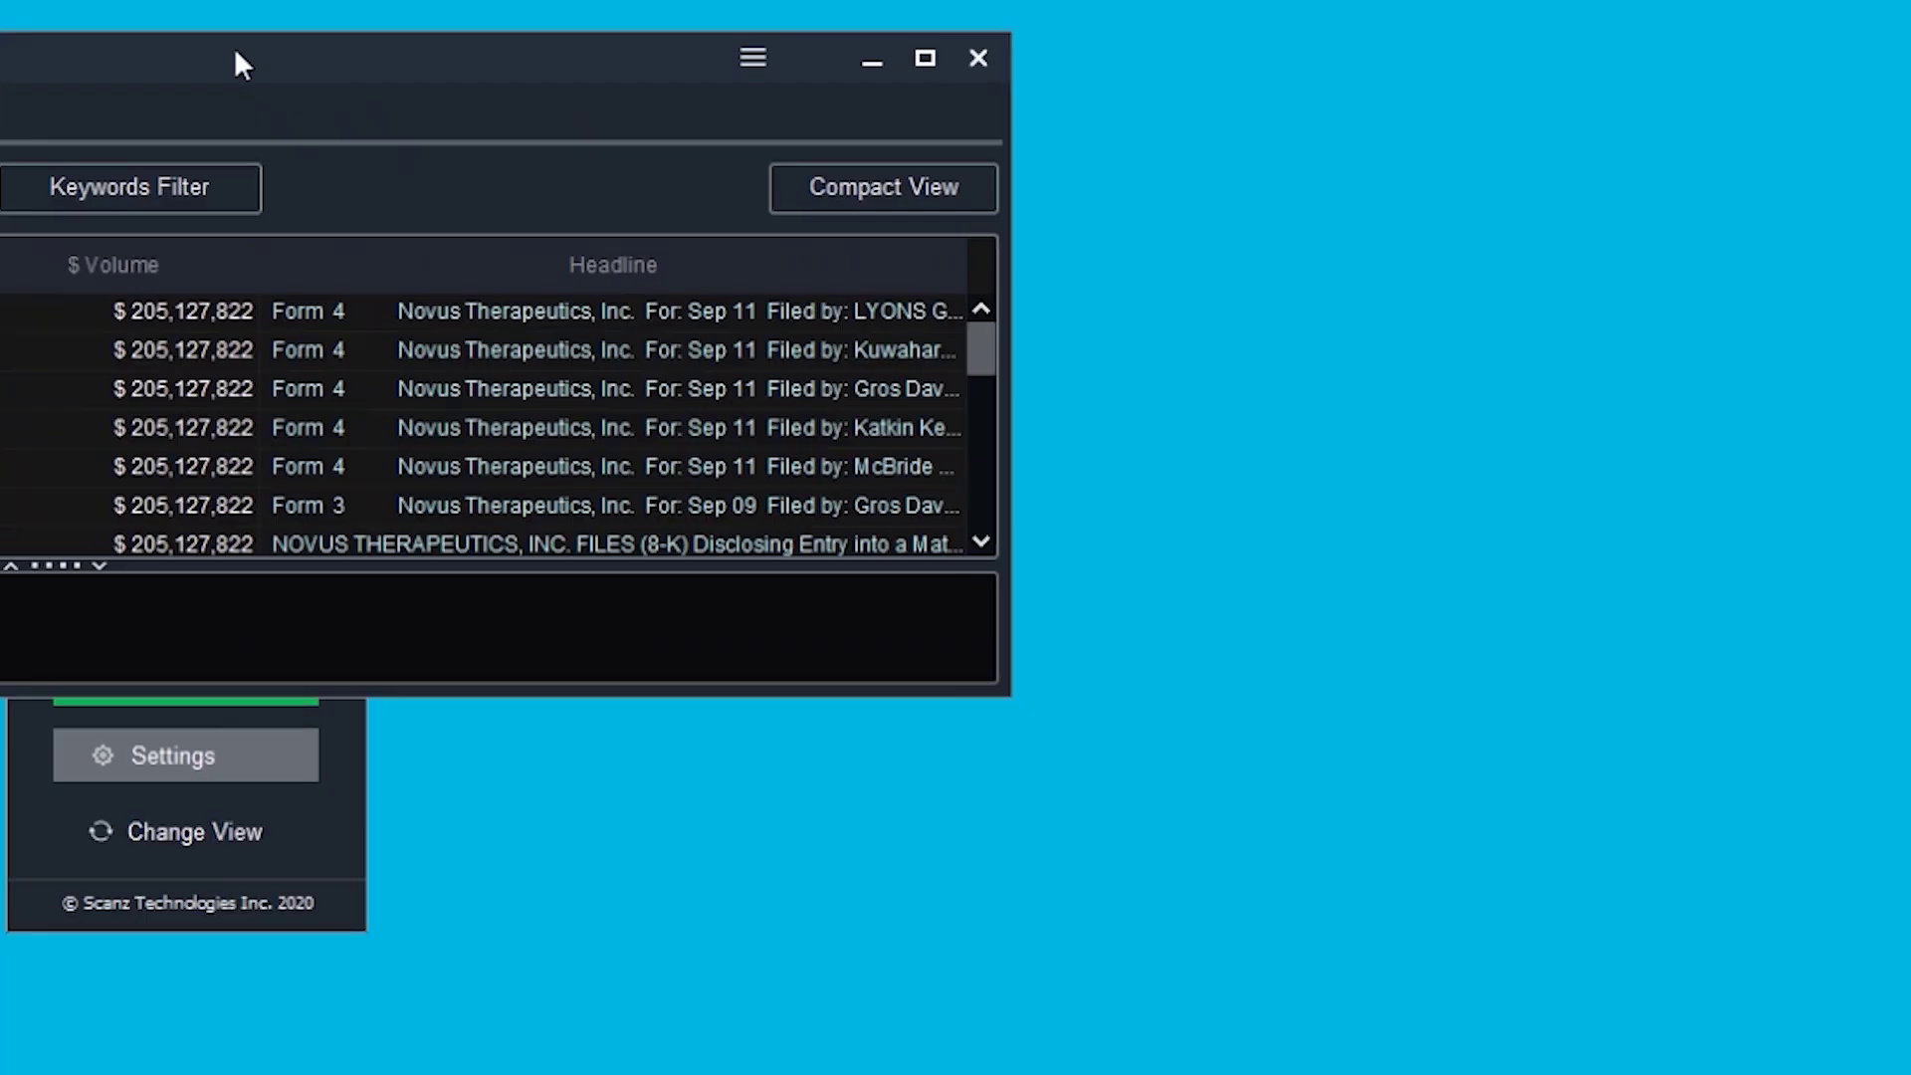
Move the News Scanner window right and stretch it taller, briefly opening the Filter panel.
{"action": "left_click_drag", "start_coordinate": [235, 46], "coordinate": [1123, 51]}
{"action": "left_click_drag", "start_coordinate": [1125, 694], "coordinate": [1199, 1038]}
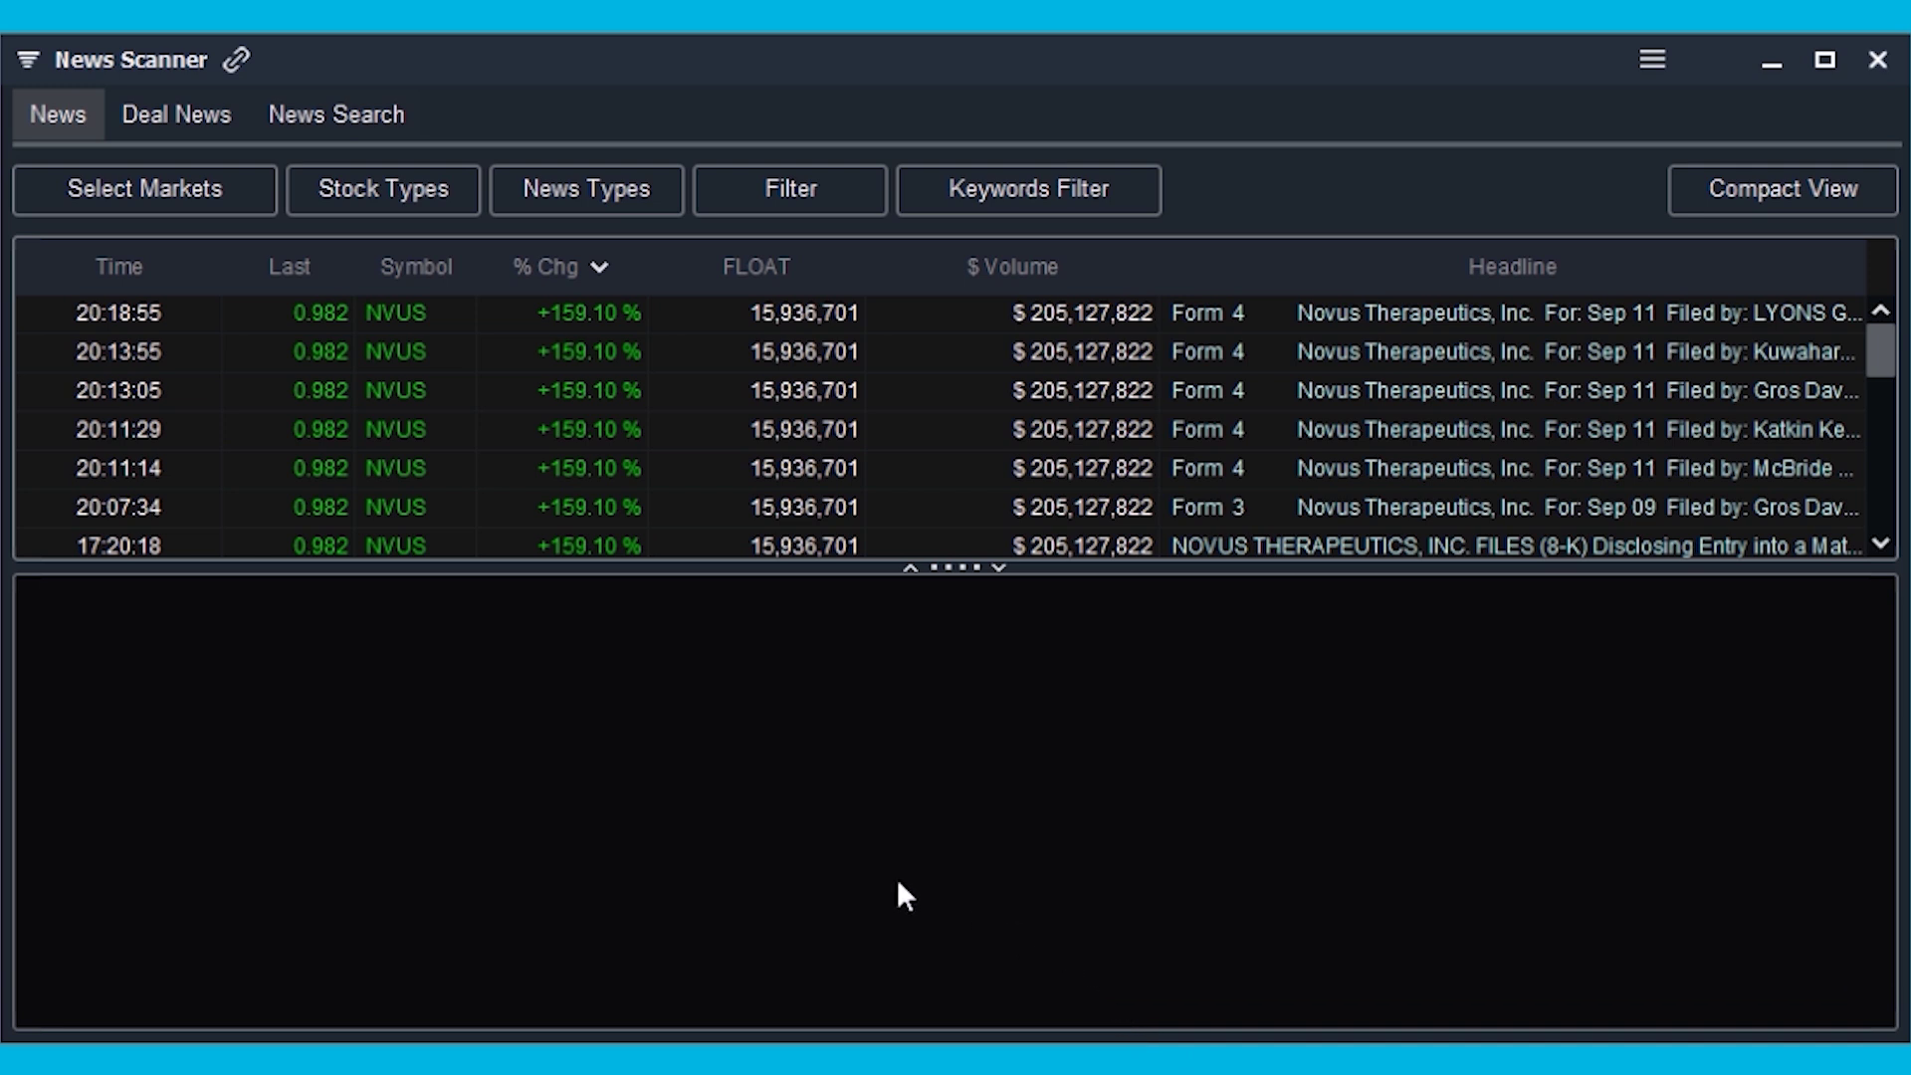
{"action": "left_click", "coordinate": [801, 189]}
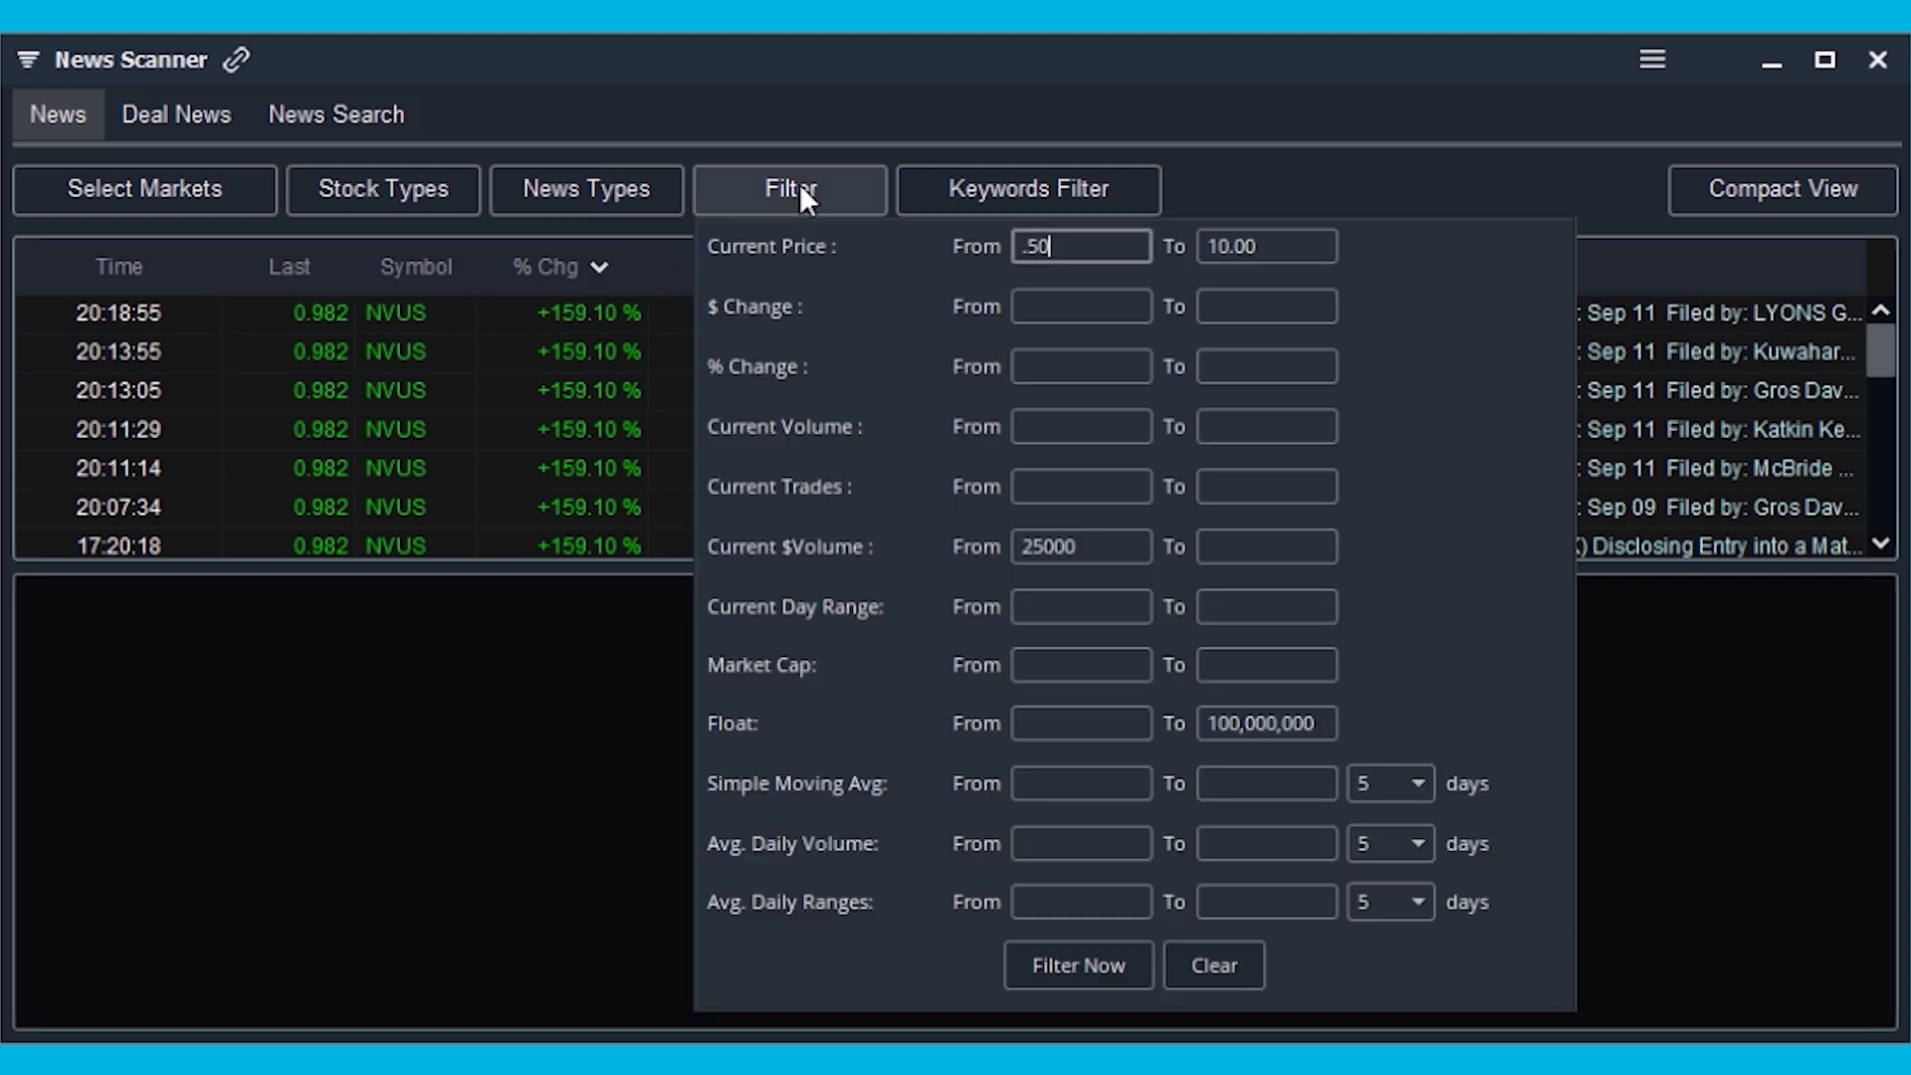
{"action": "left_click", "coordinate": [802, 191]}
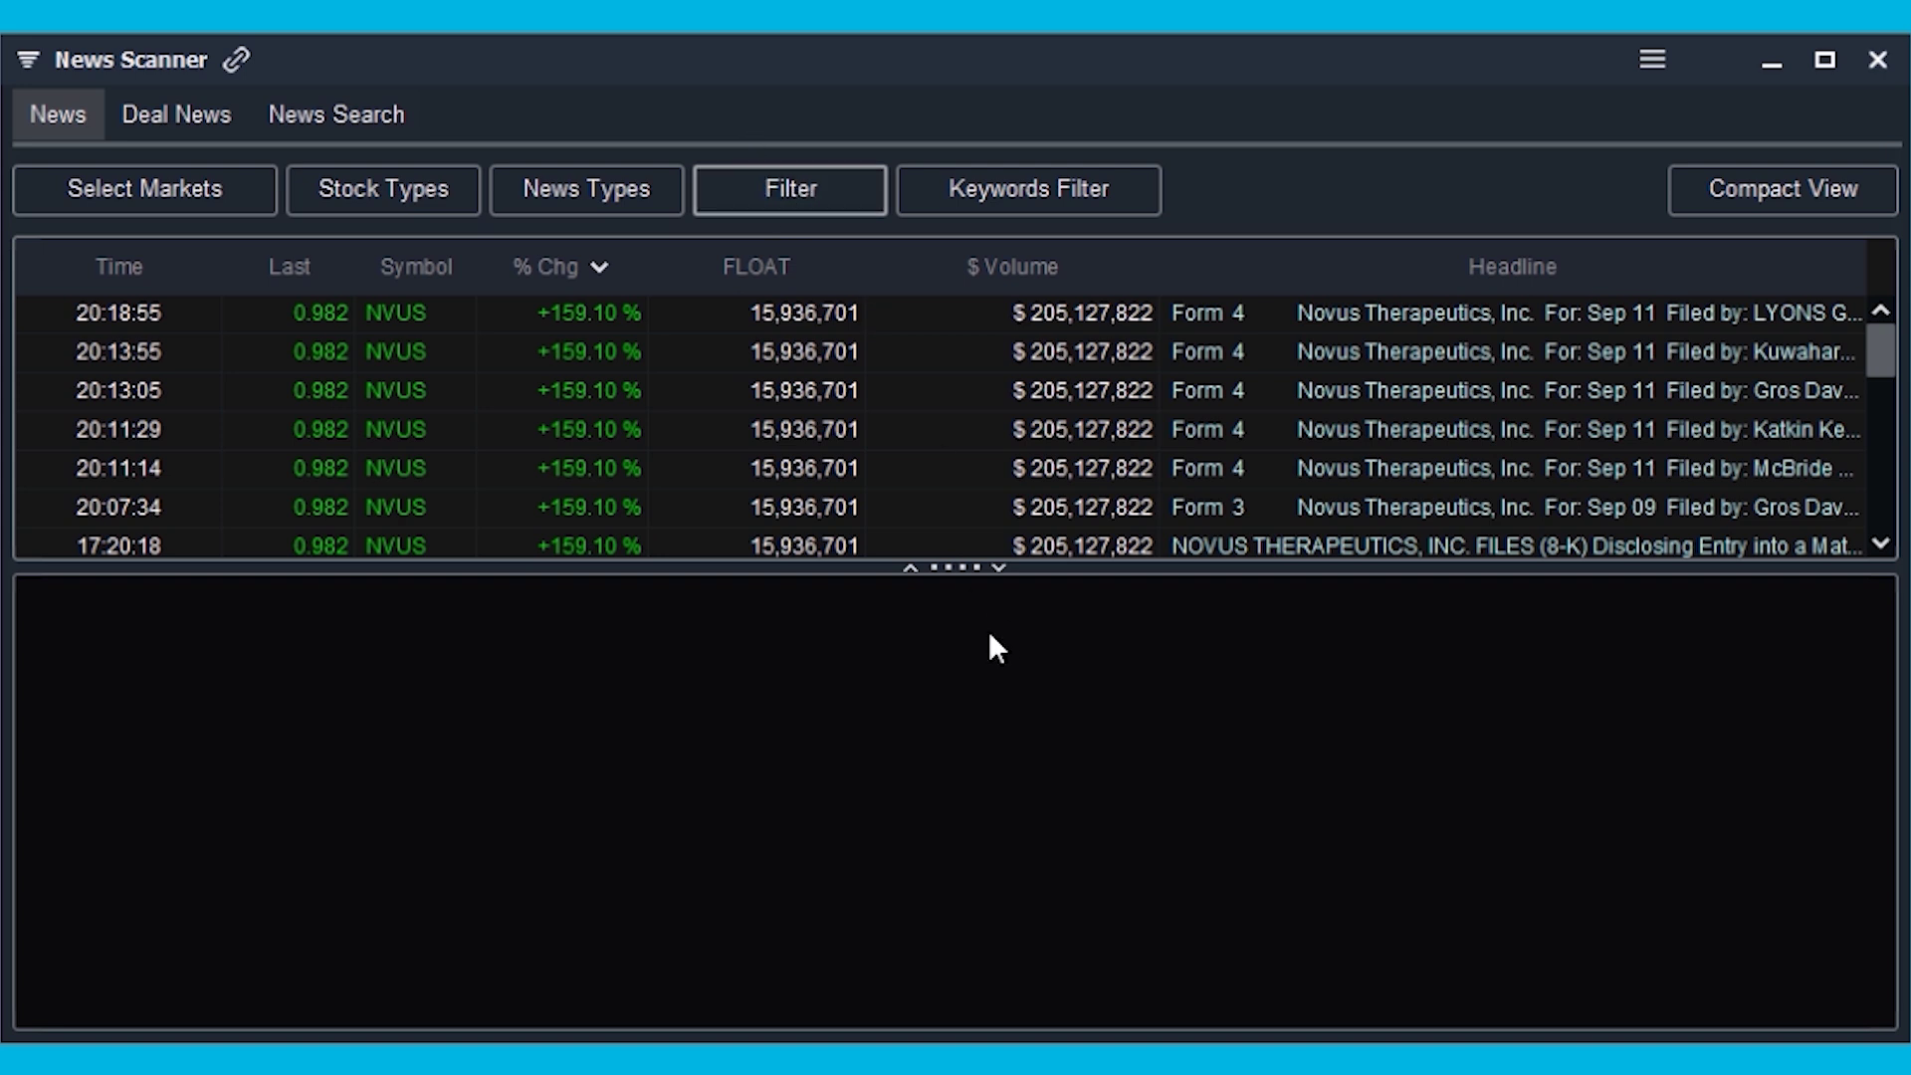
Lower the list splitter so eleven NVUS headlines show, down to the 09:26:36 item.
{"action": "left_click_drag", "start_coordinate": [962, 568], "coordinate": [986, 734]}
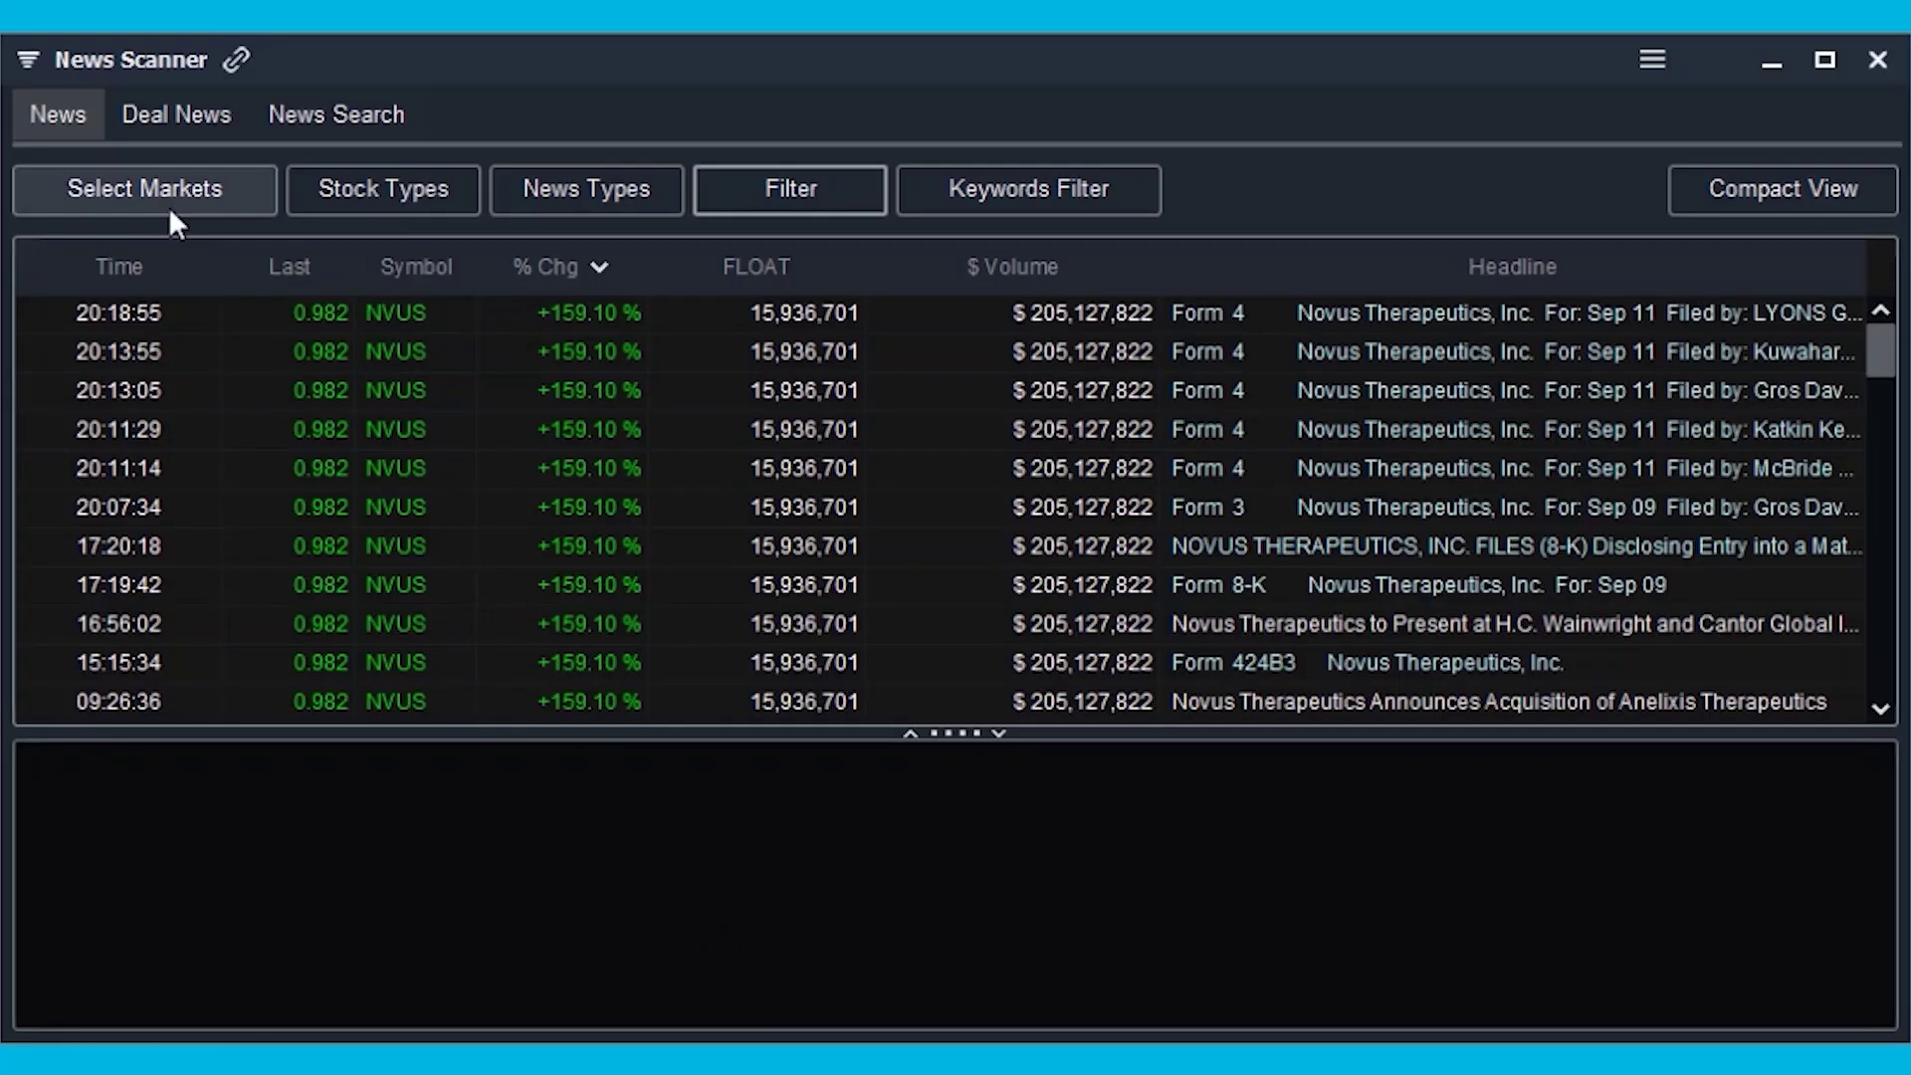
Review the Select Markets and News Types lists without changing them.
{"action": "left_click", "coordinate": [169, 207]}
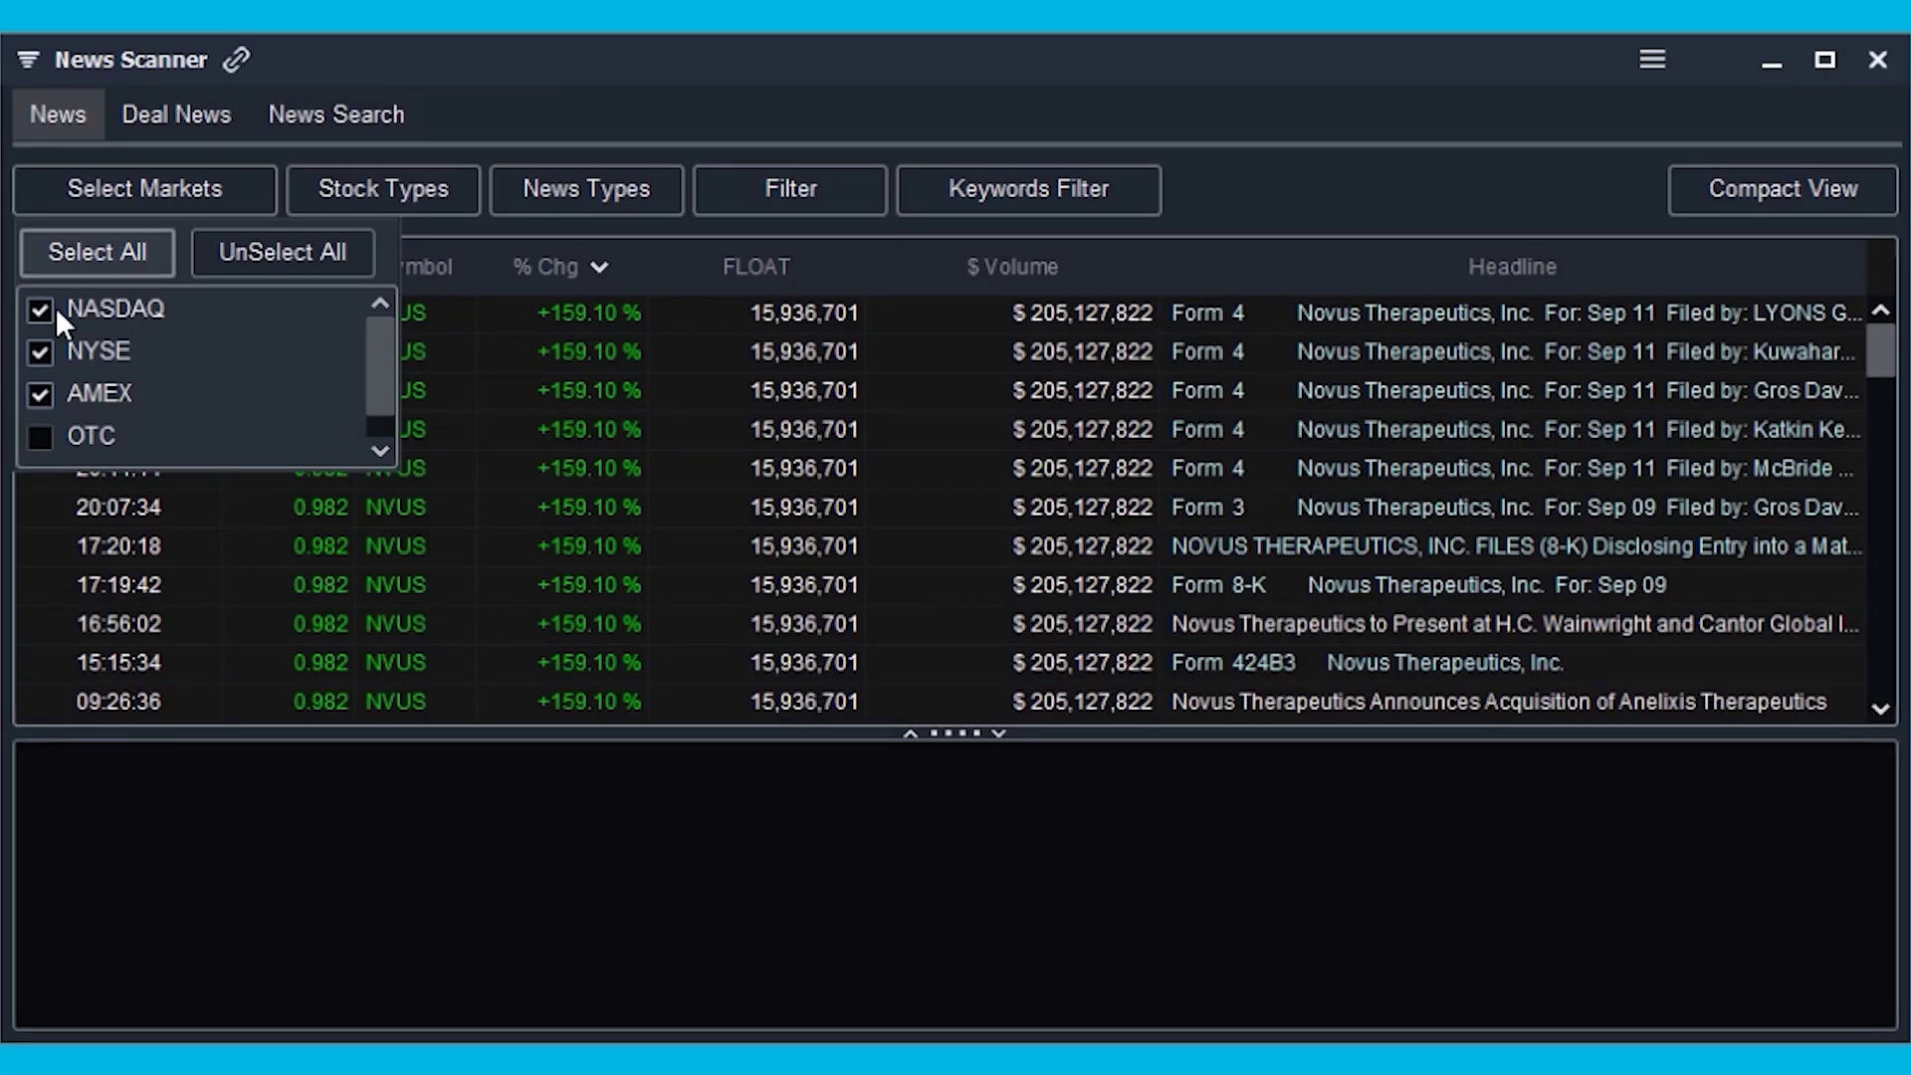
{"action": "scroll", "coordinate": [385, 355], "scroll_direction": "down", "scroll_amount": 1}
{"action": "scroll", "coordinate": [384, 360], "scroll_direction": "up", "scroll_amount": 1}
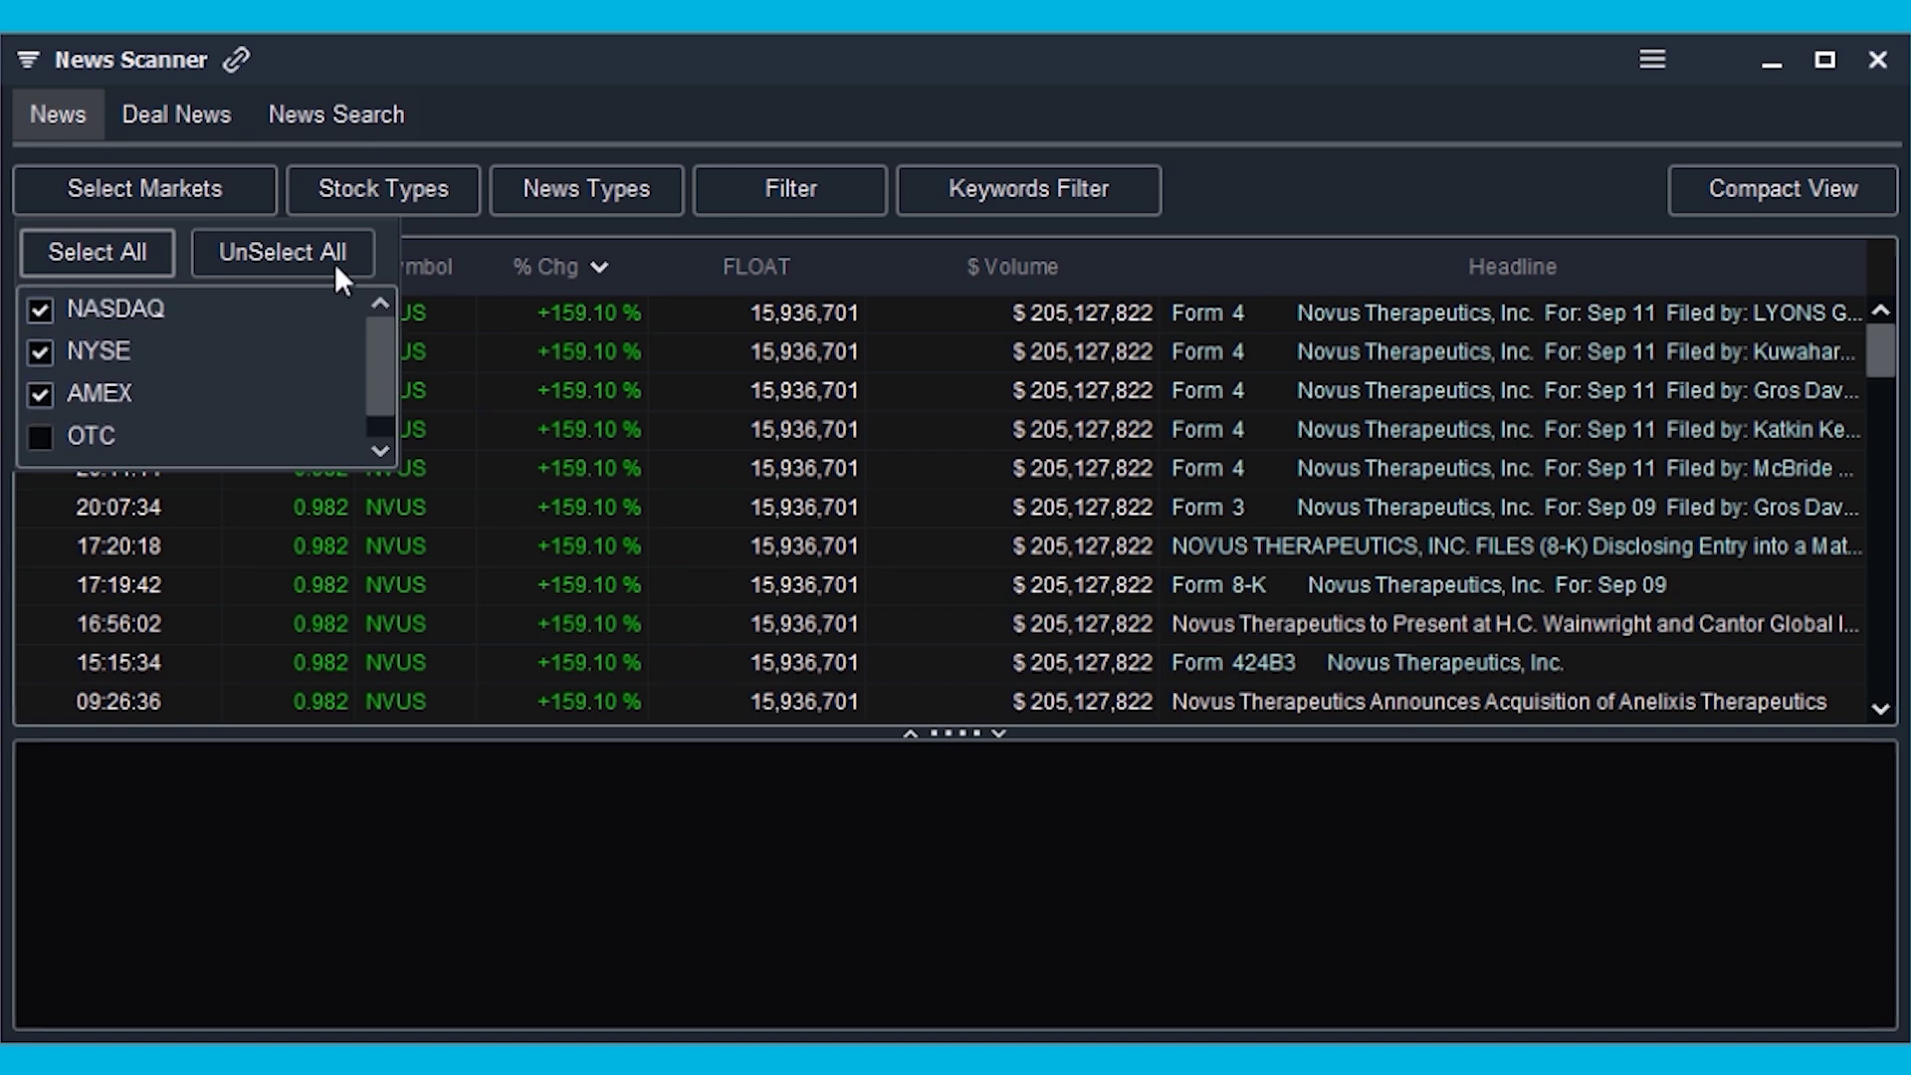
{"action": "left_click", "coordinate": [175, 173]}
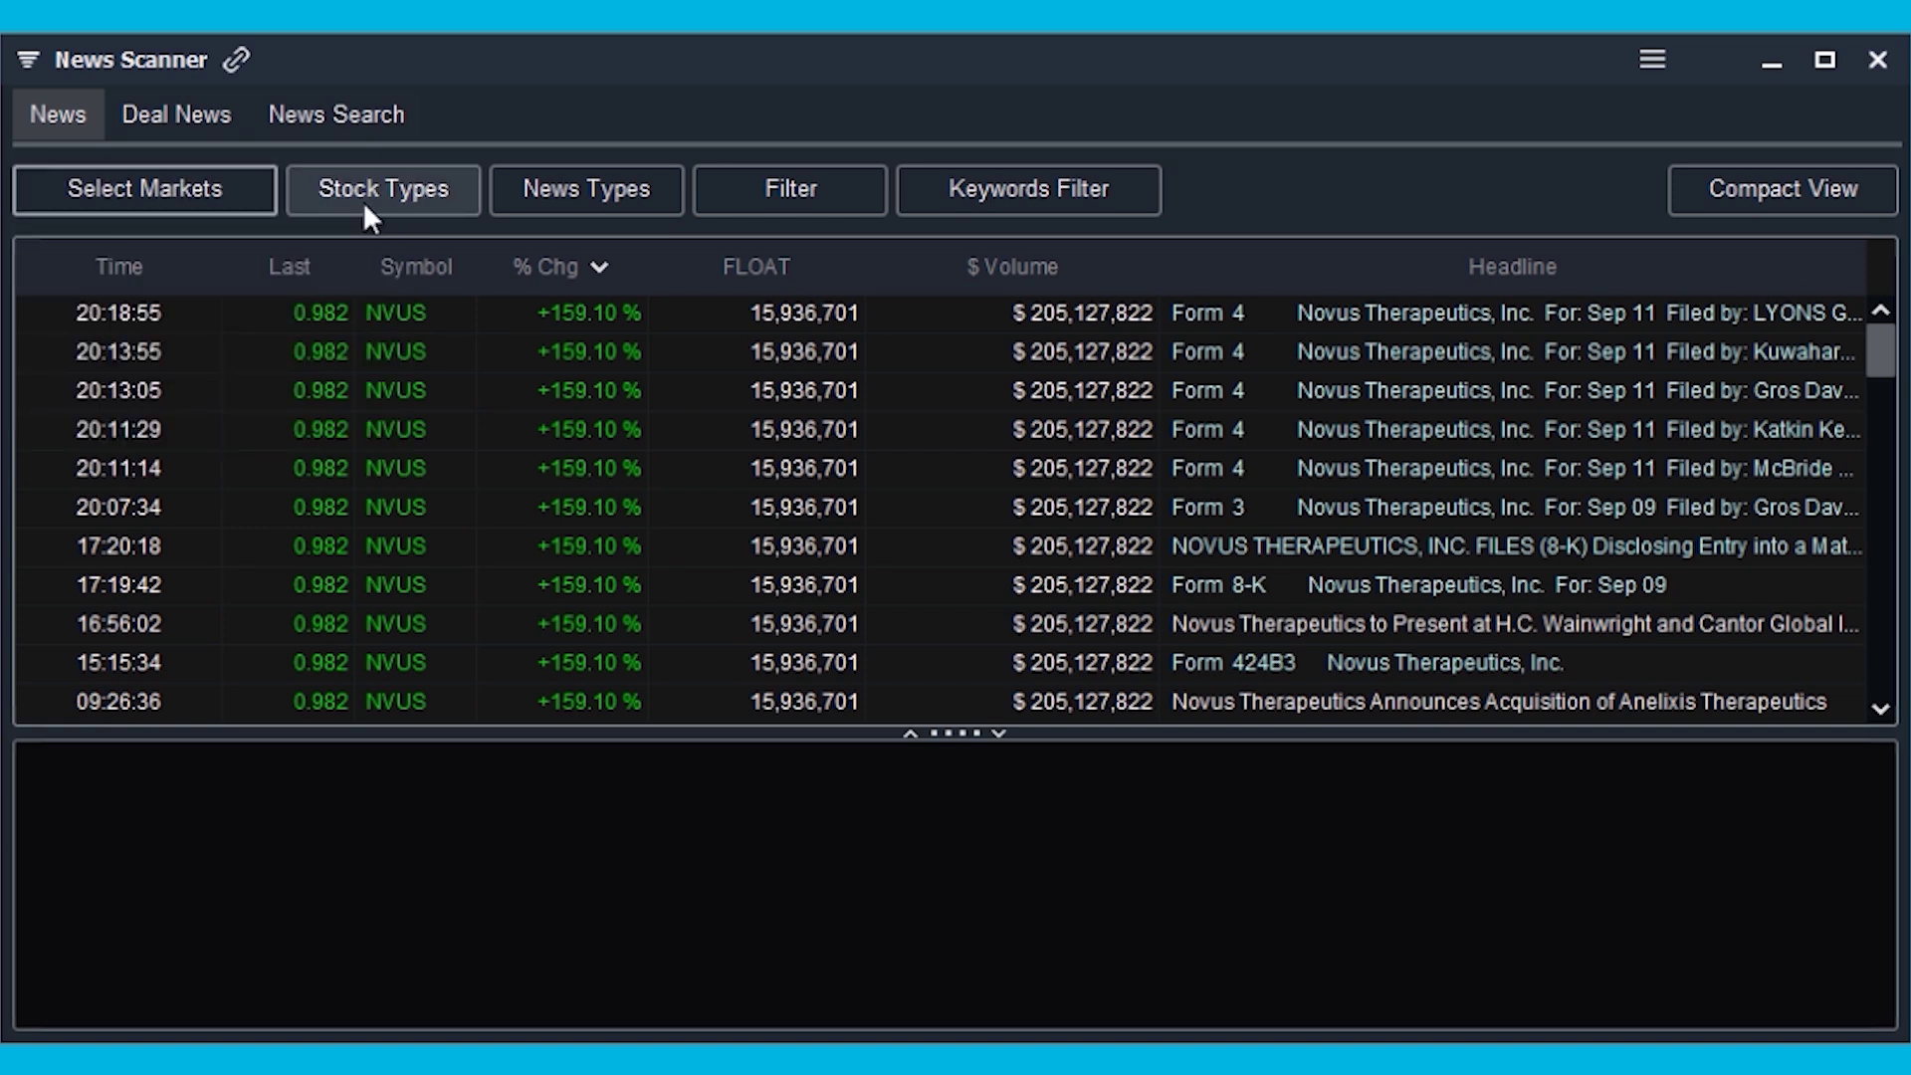
{"action": "left_click", "coordinate": [572, 201]}
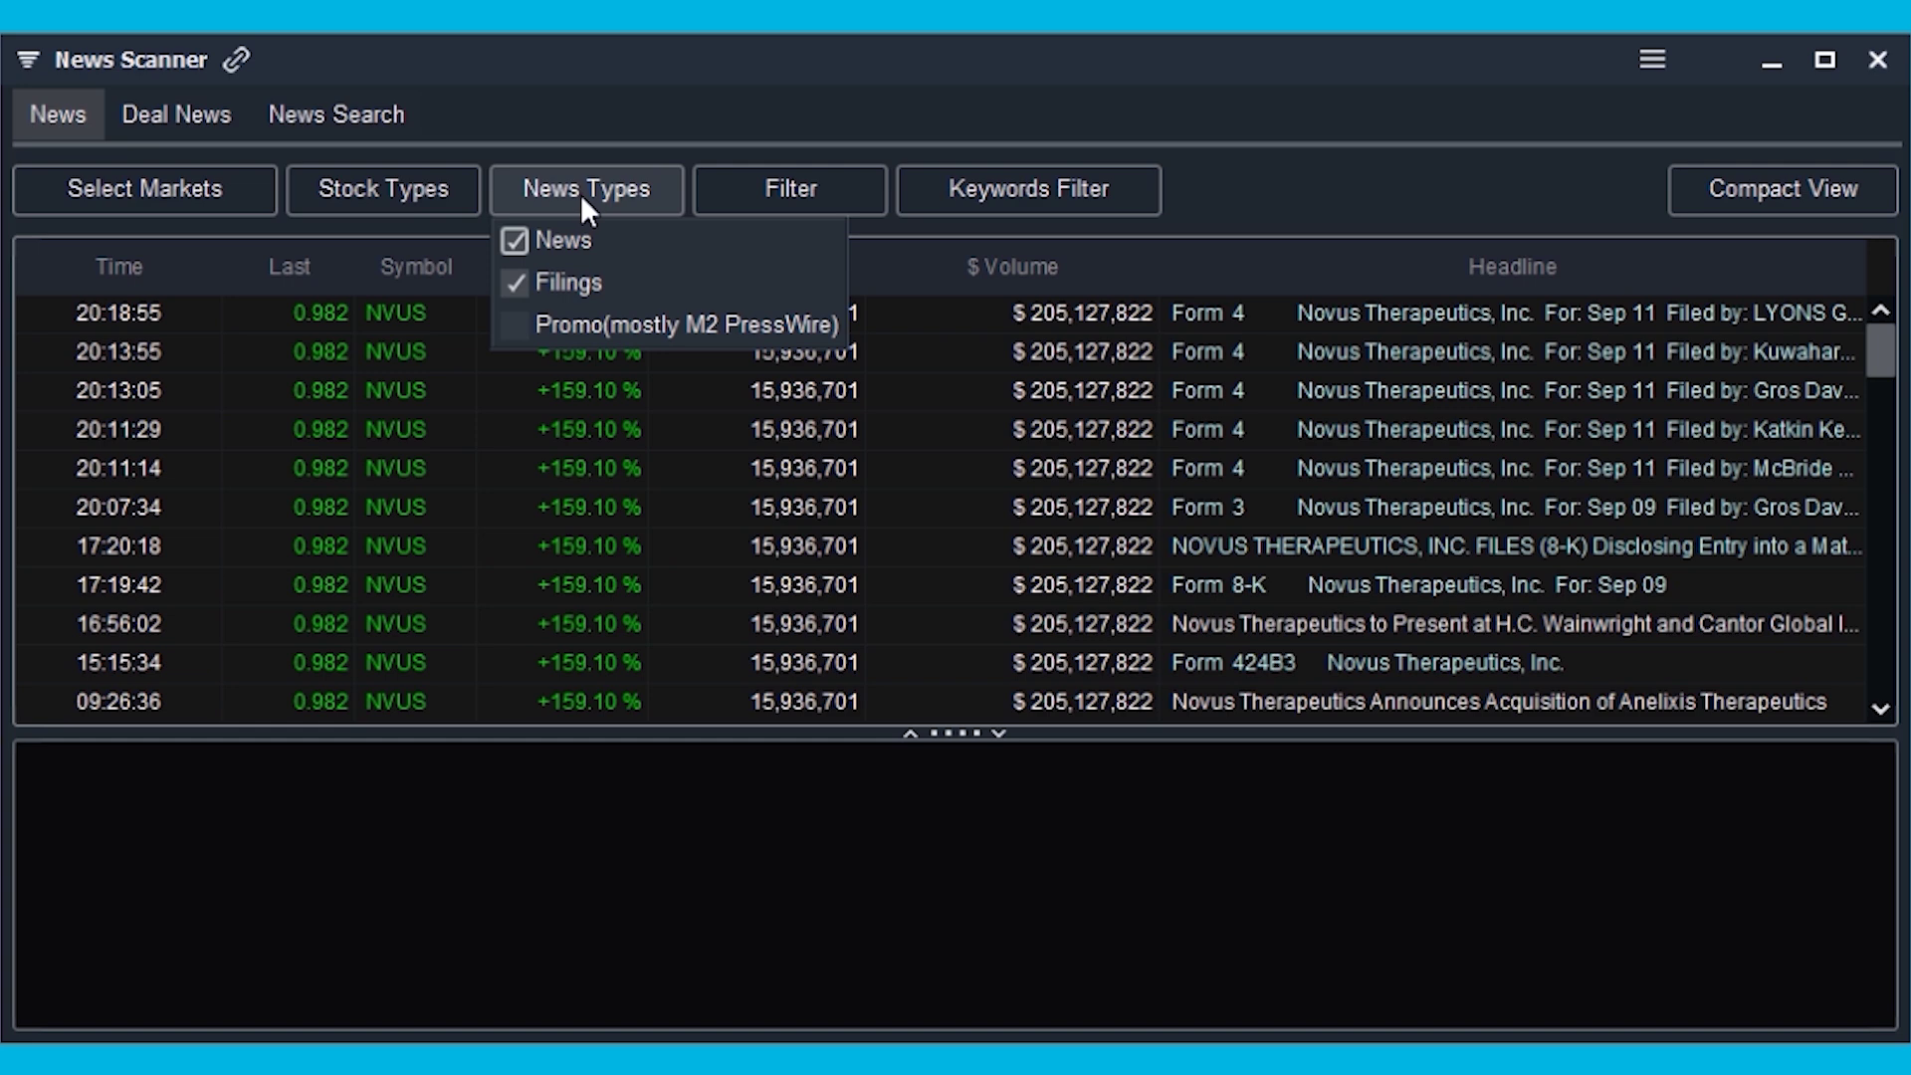
{"action": "left_click", "coordinate": [582, 194]}
Apply the news filter: price 0.50–10.00, $Volume from 25000, float up to 100,000,000.
{"action": "left_click", "coordinate": [822, 193]}
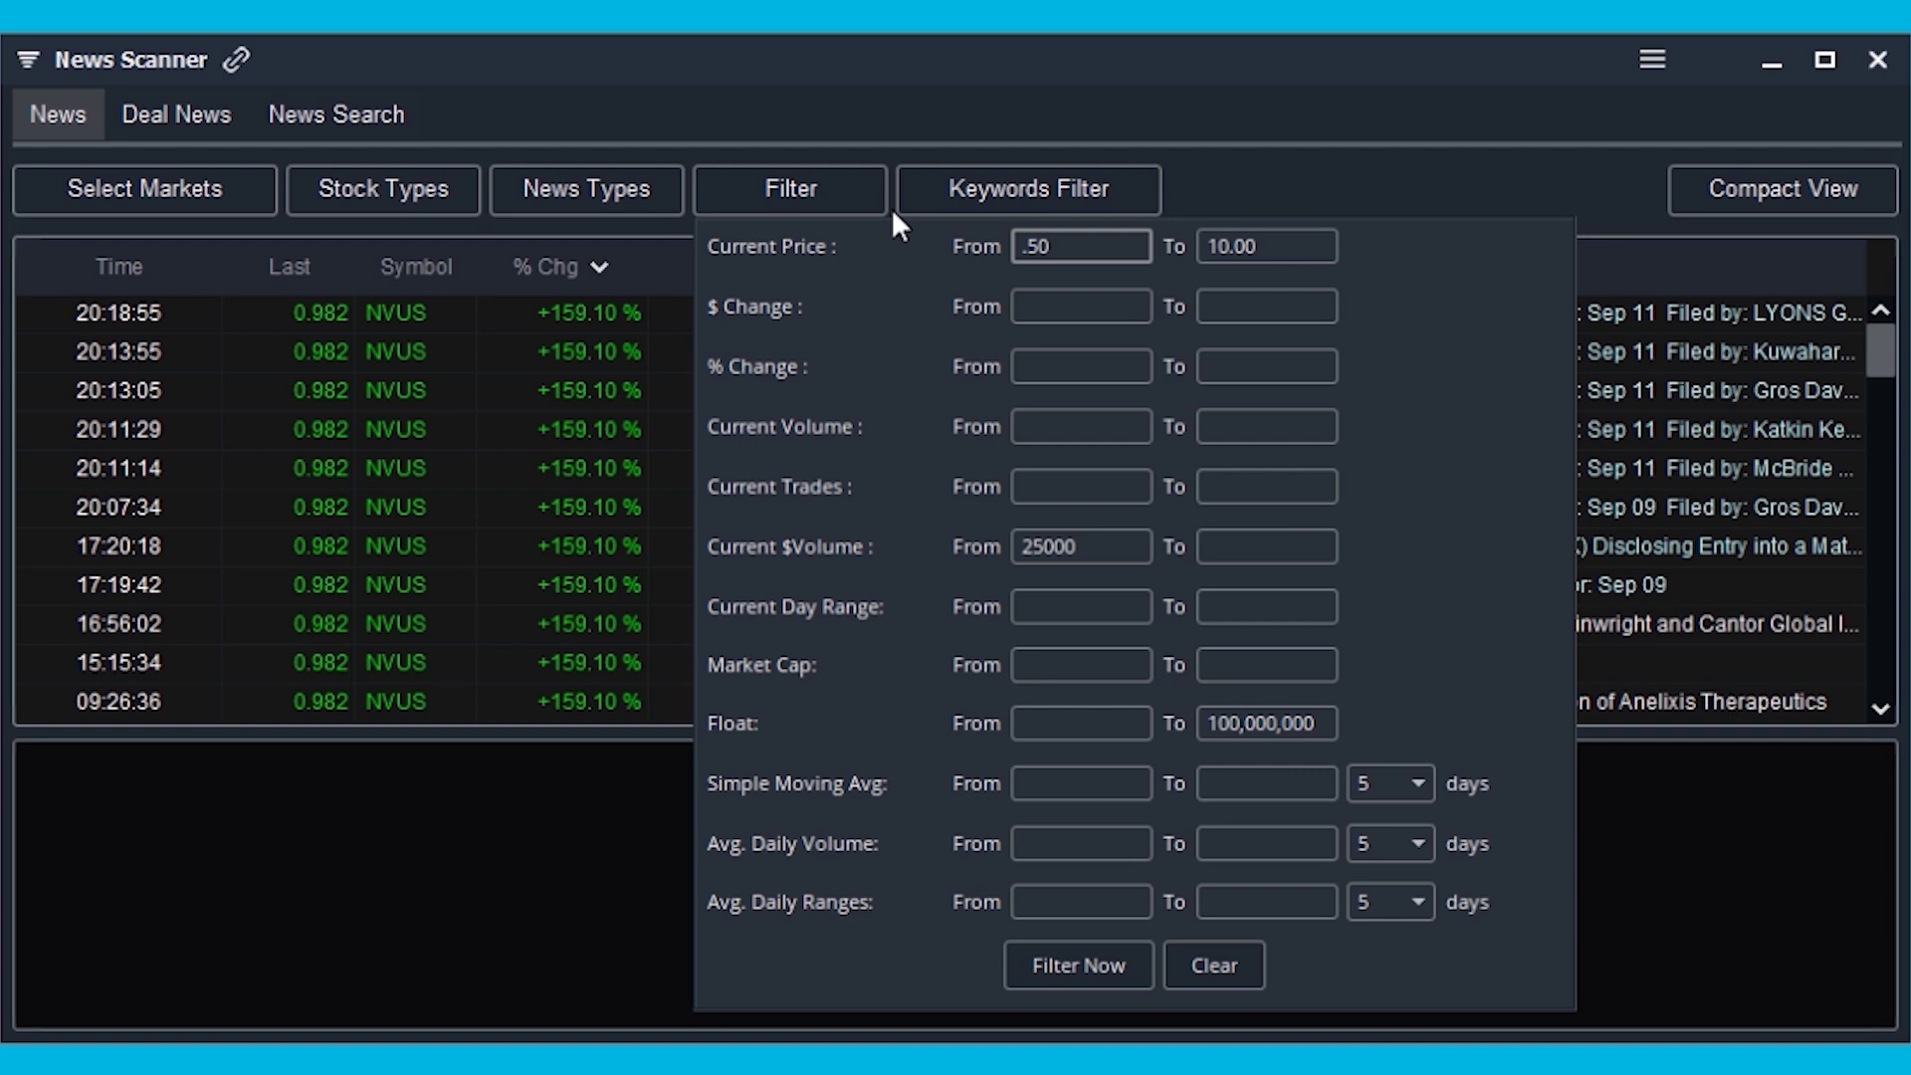
{"action": "left_click", "coordinate": [1272, 550]}
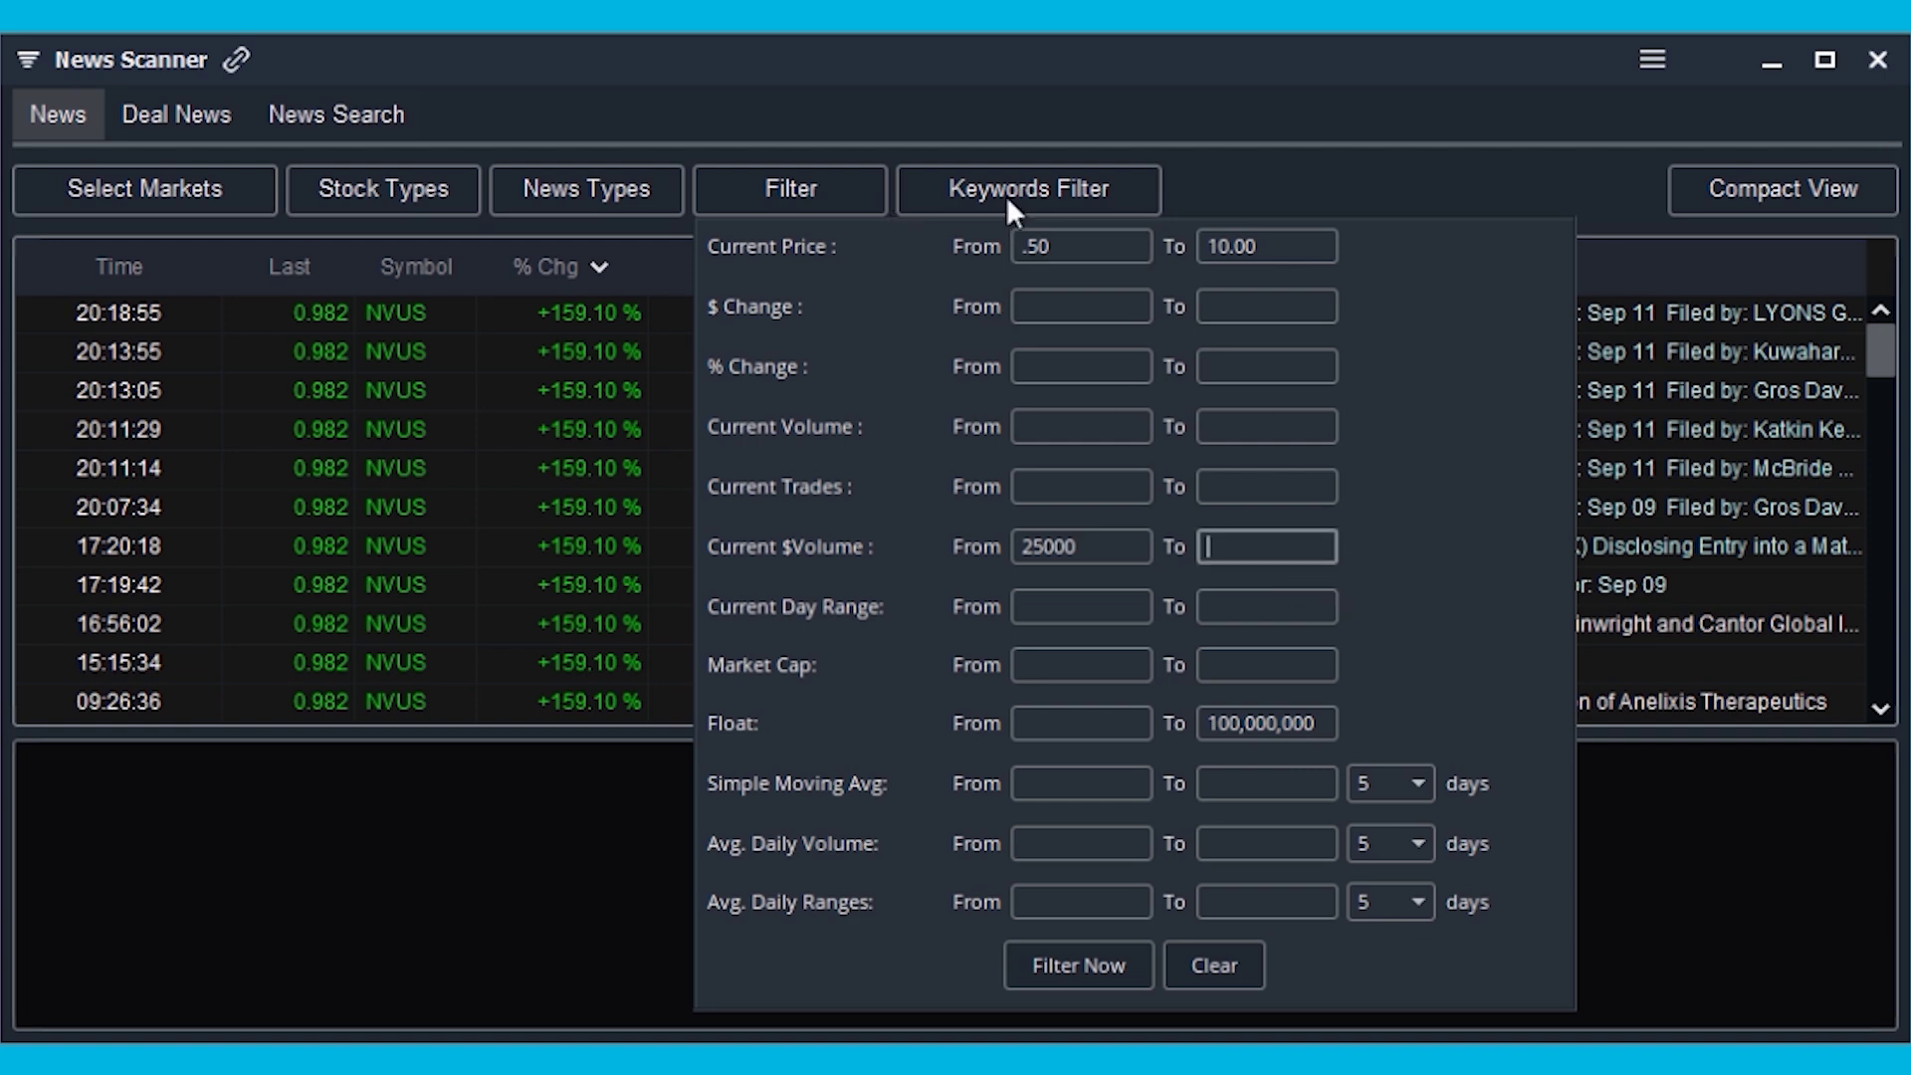
{"action": "left_click", "coordinate": [808, 189]}
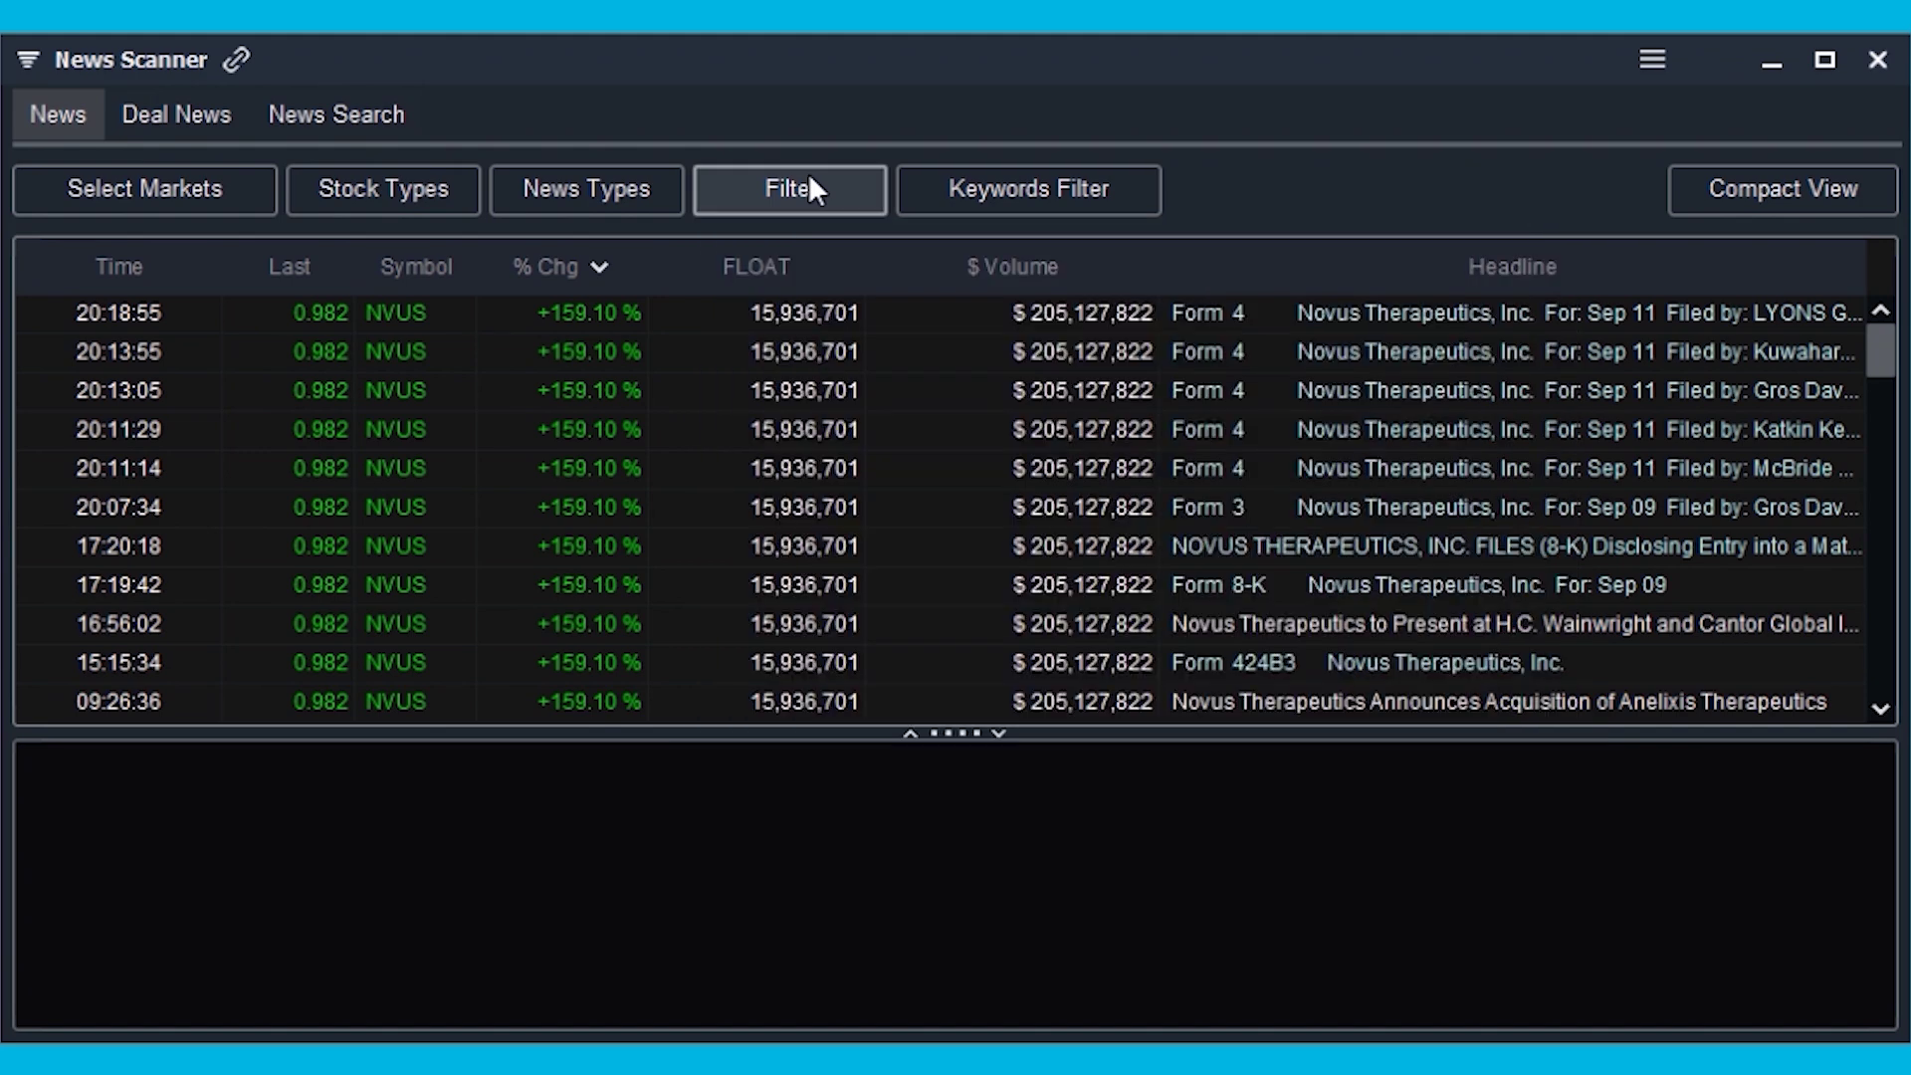
{"action": "left_click", "coordinate": [852, 189]}
{"action": "left_click", "coordinate": [1114, 971]}
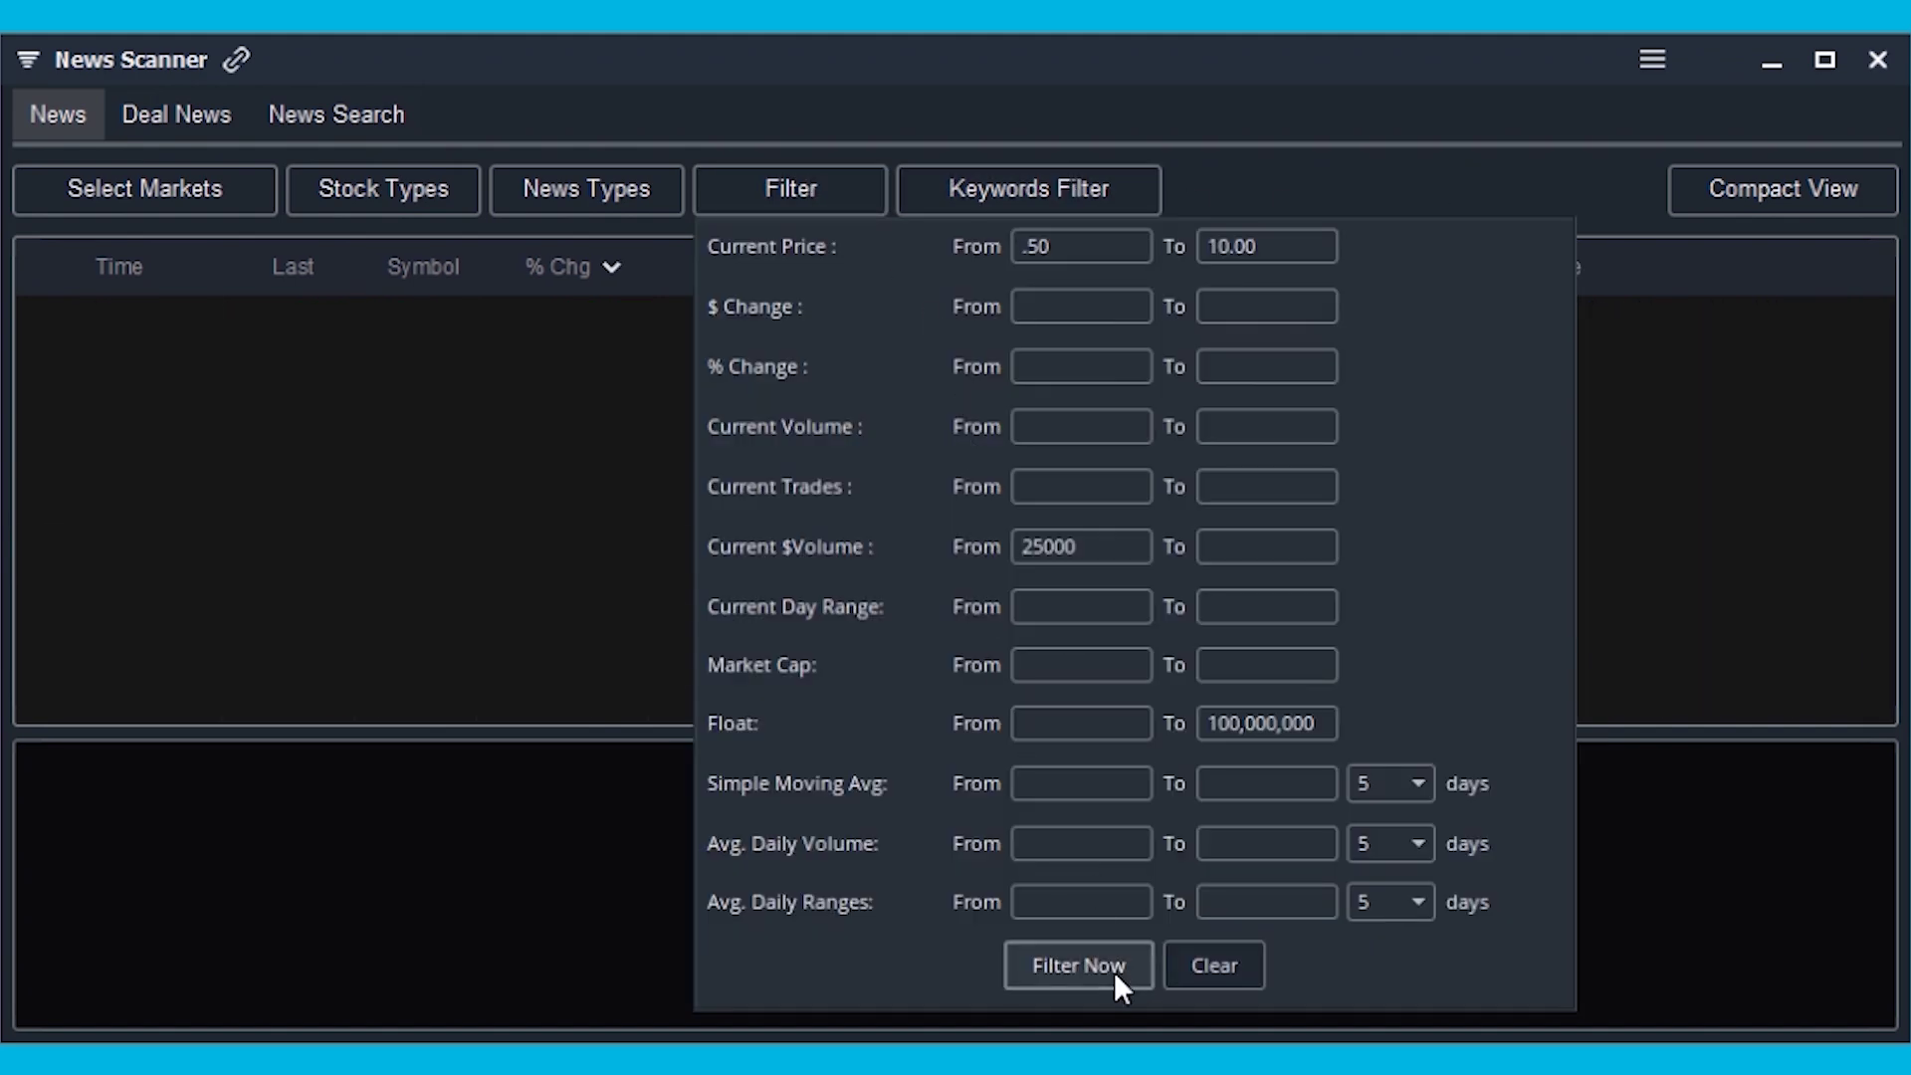
{"action": "left_click", "coordinate": [769, 179]}
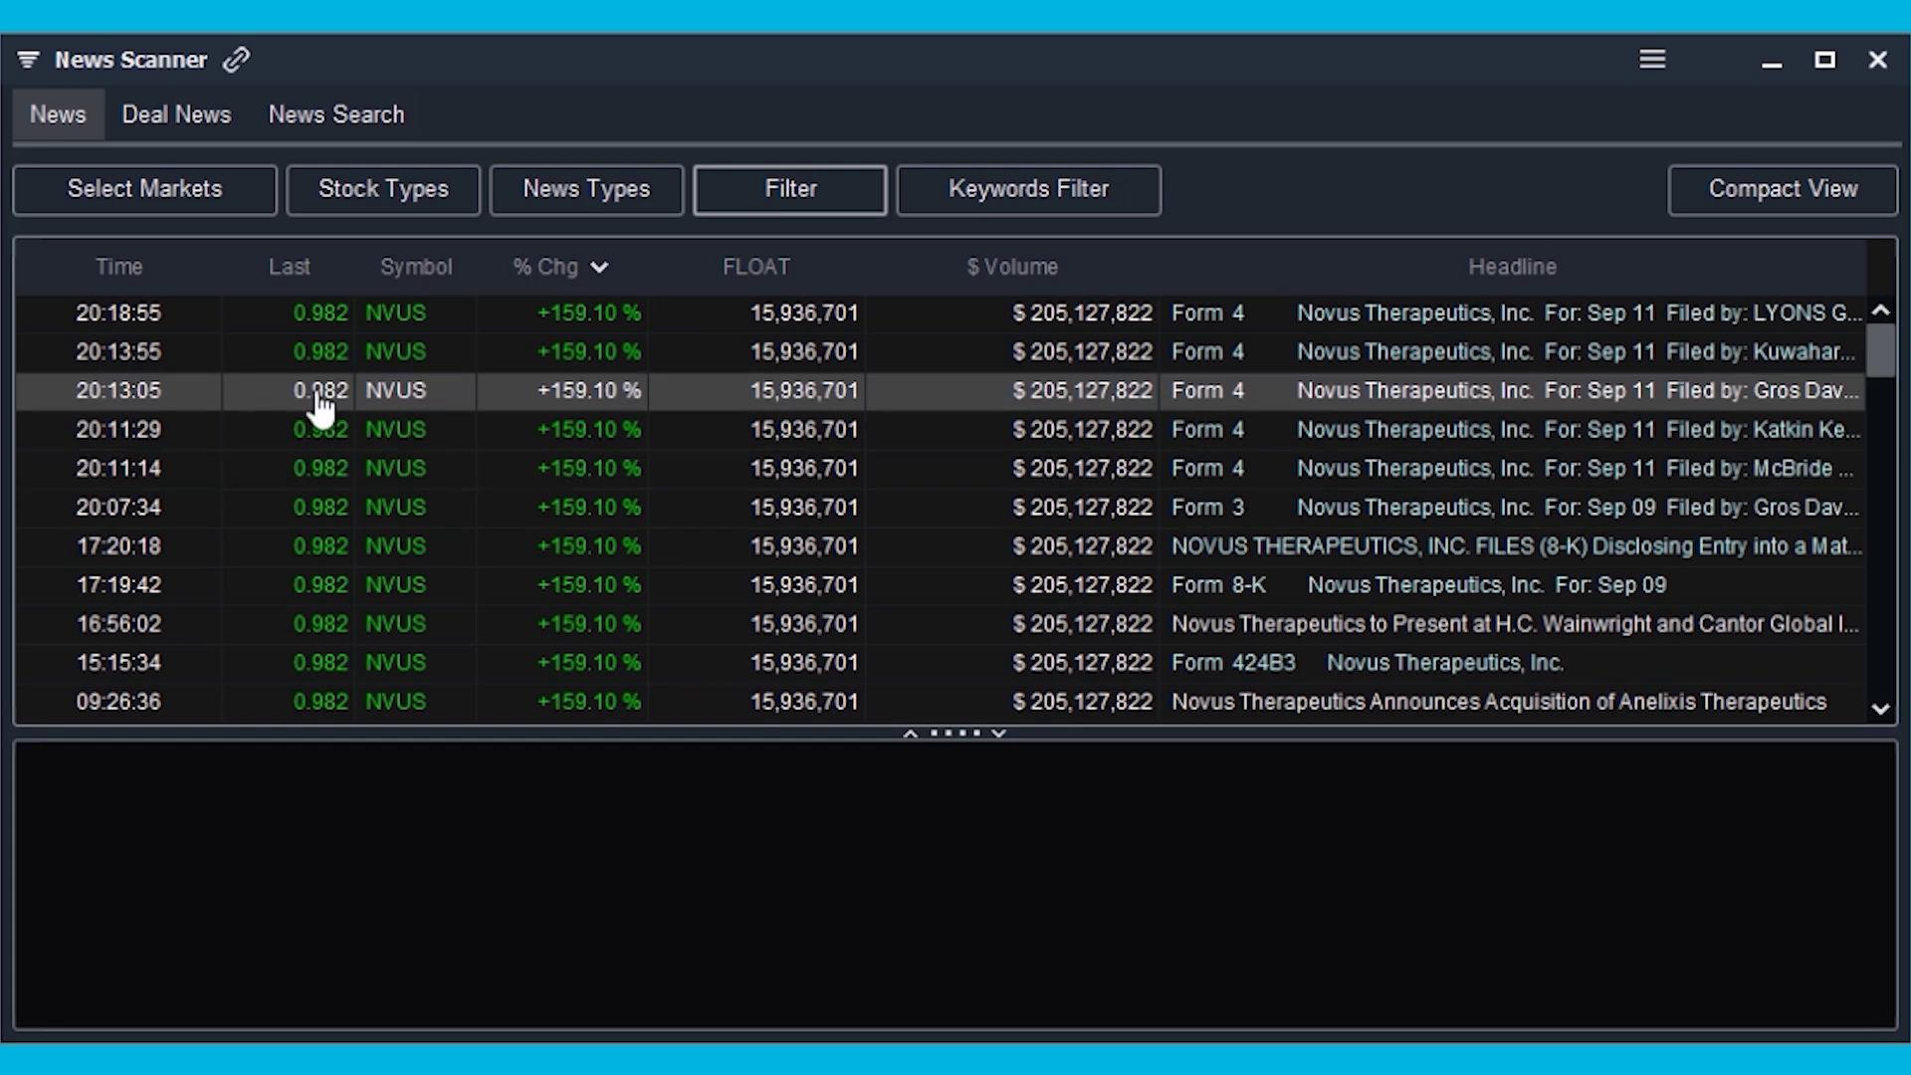
{"action": "scroll", "coordinate": [293, 403], "scroll_direction": "down", "scroll_amount": 4}
{"action": "scroll", "coordinate": [292, 408], "scroll_direction": "up", "scroll_amount": 4}
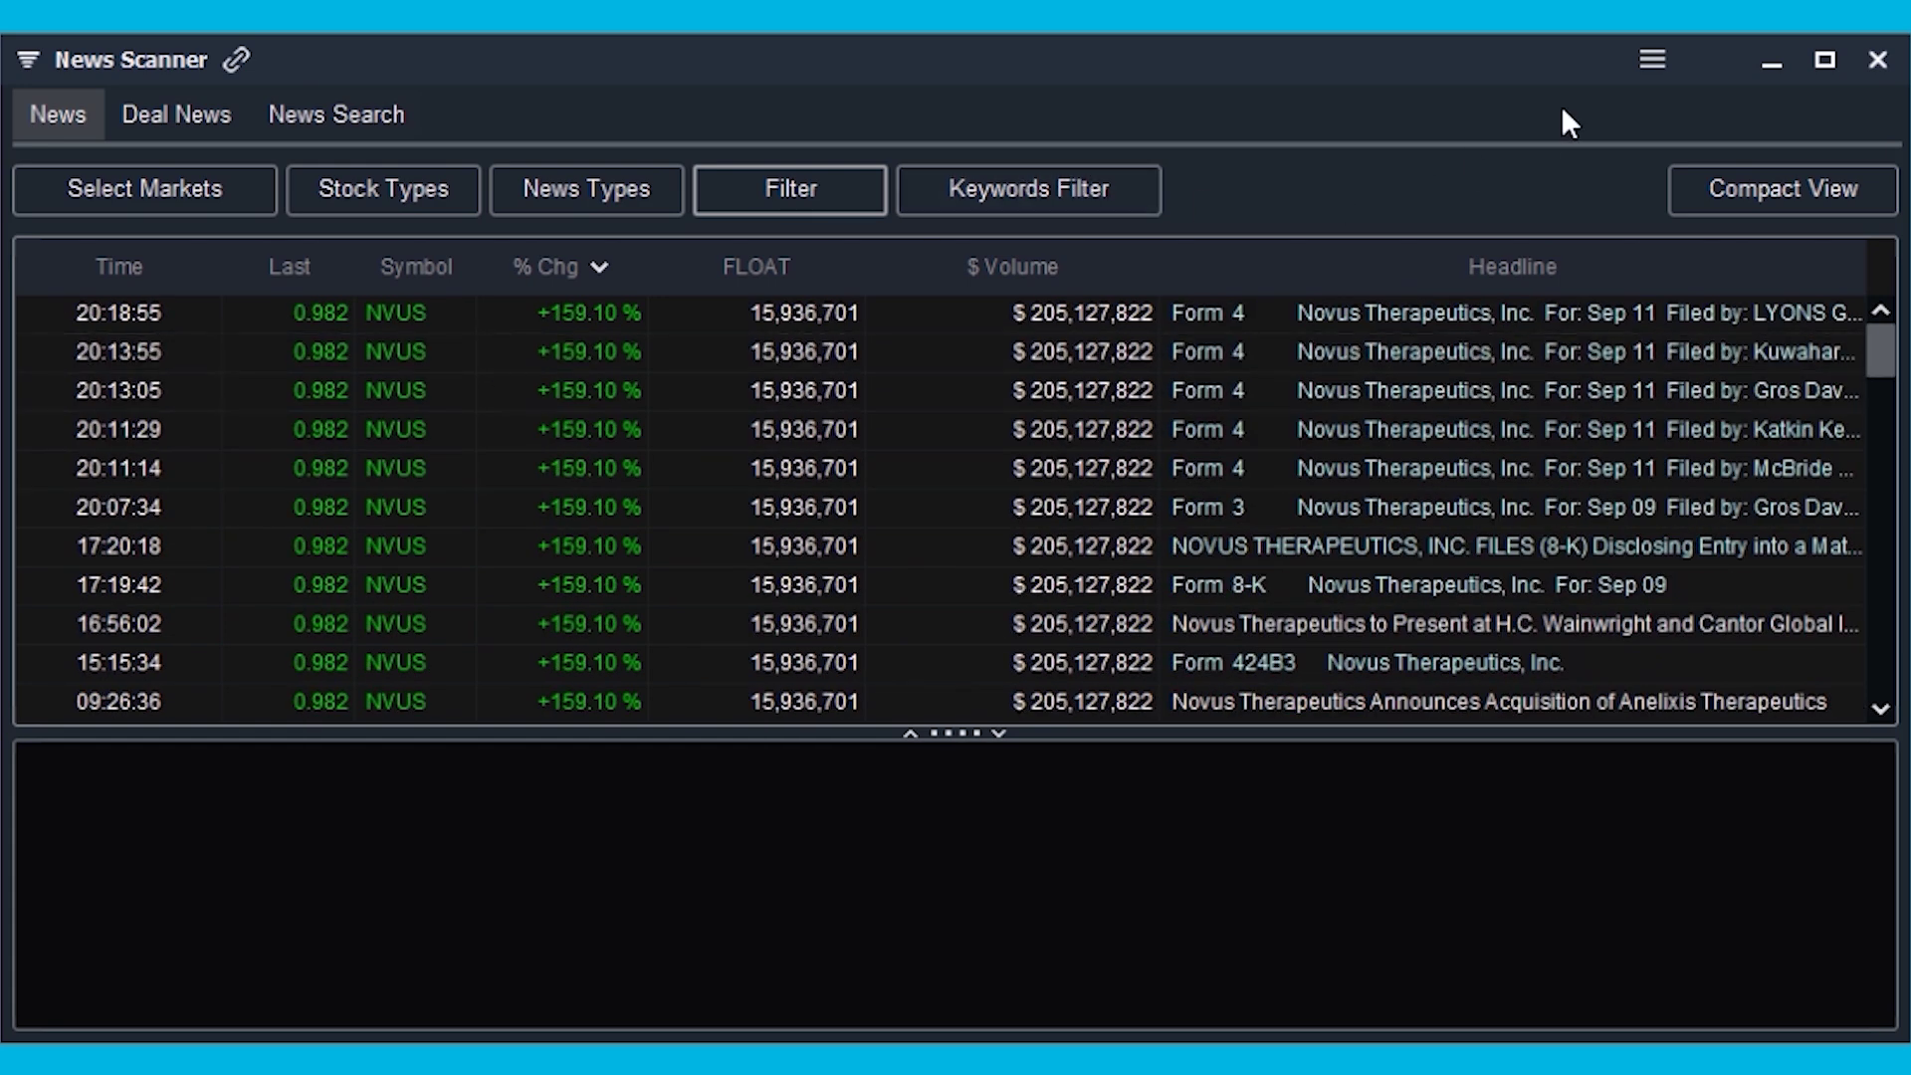
{"action": "left_click", "coordinate": [1655, 60]}
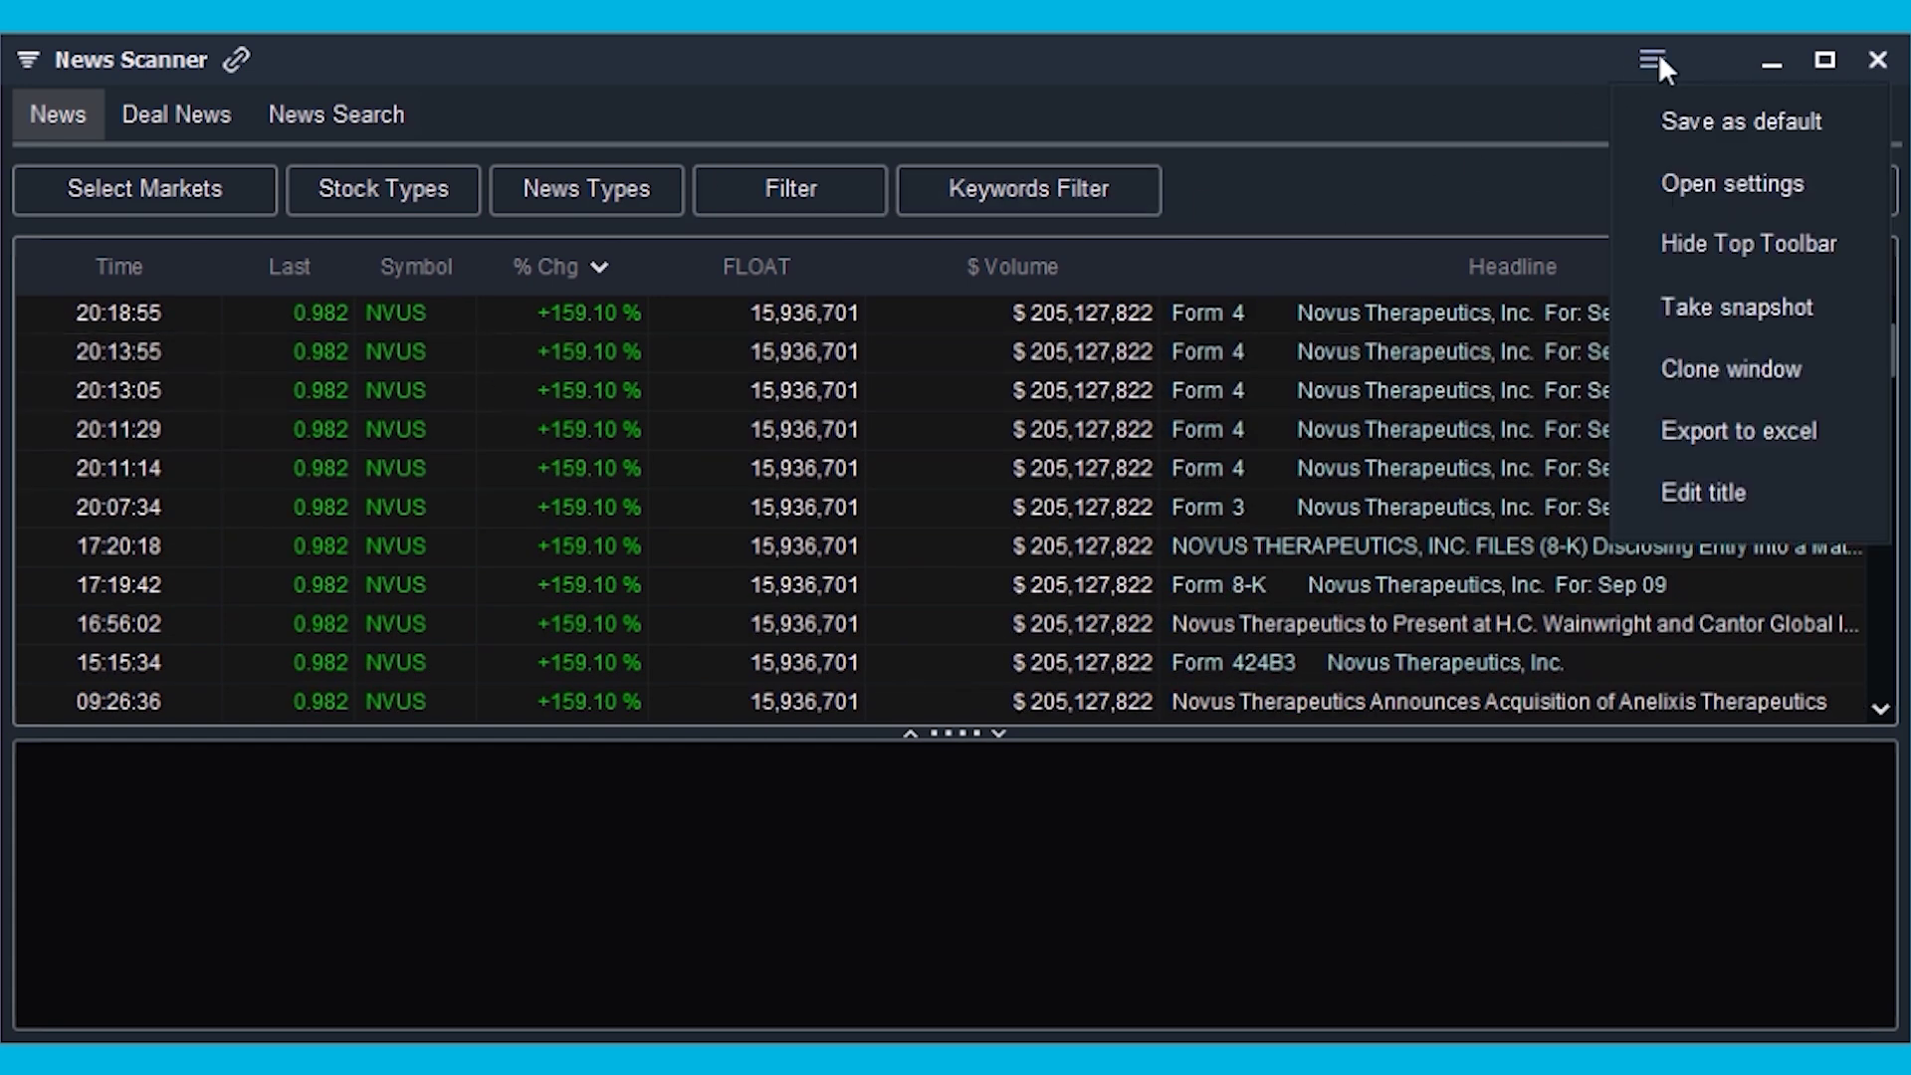
In News Scanner settings, toggle the new-story Sound Alert off and on, ending with it on.
{"action": "left_click", "coordinate": [1706, 186]}
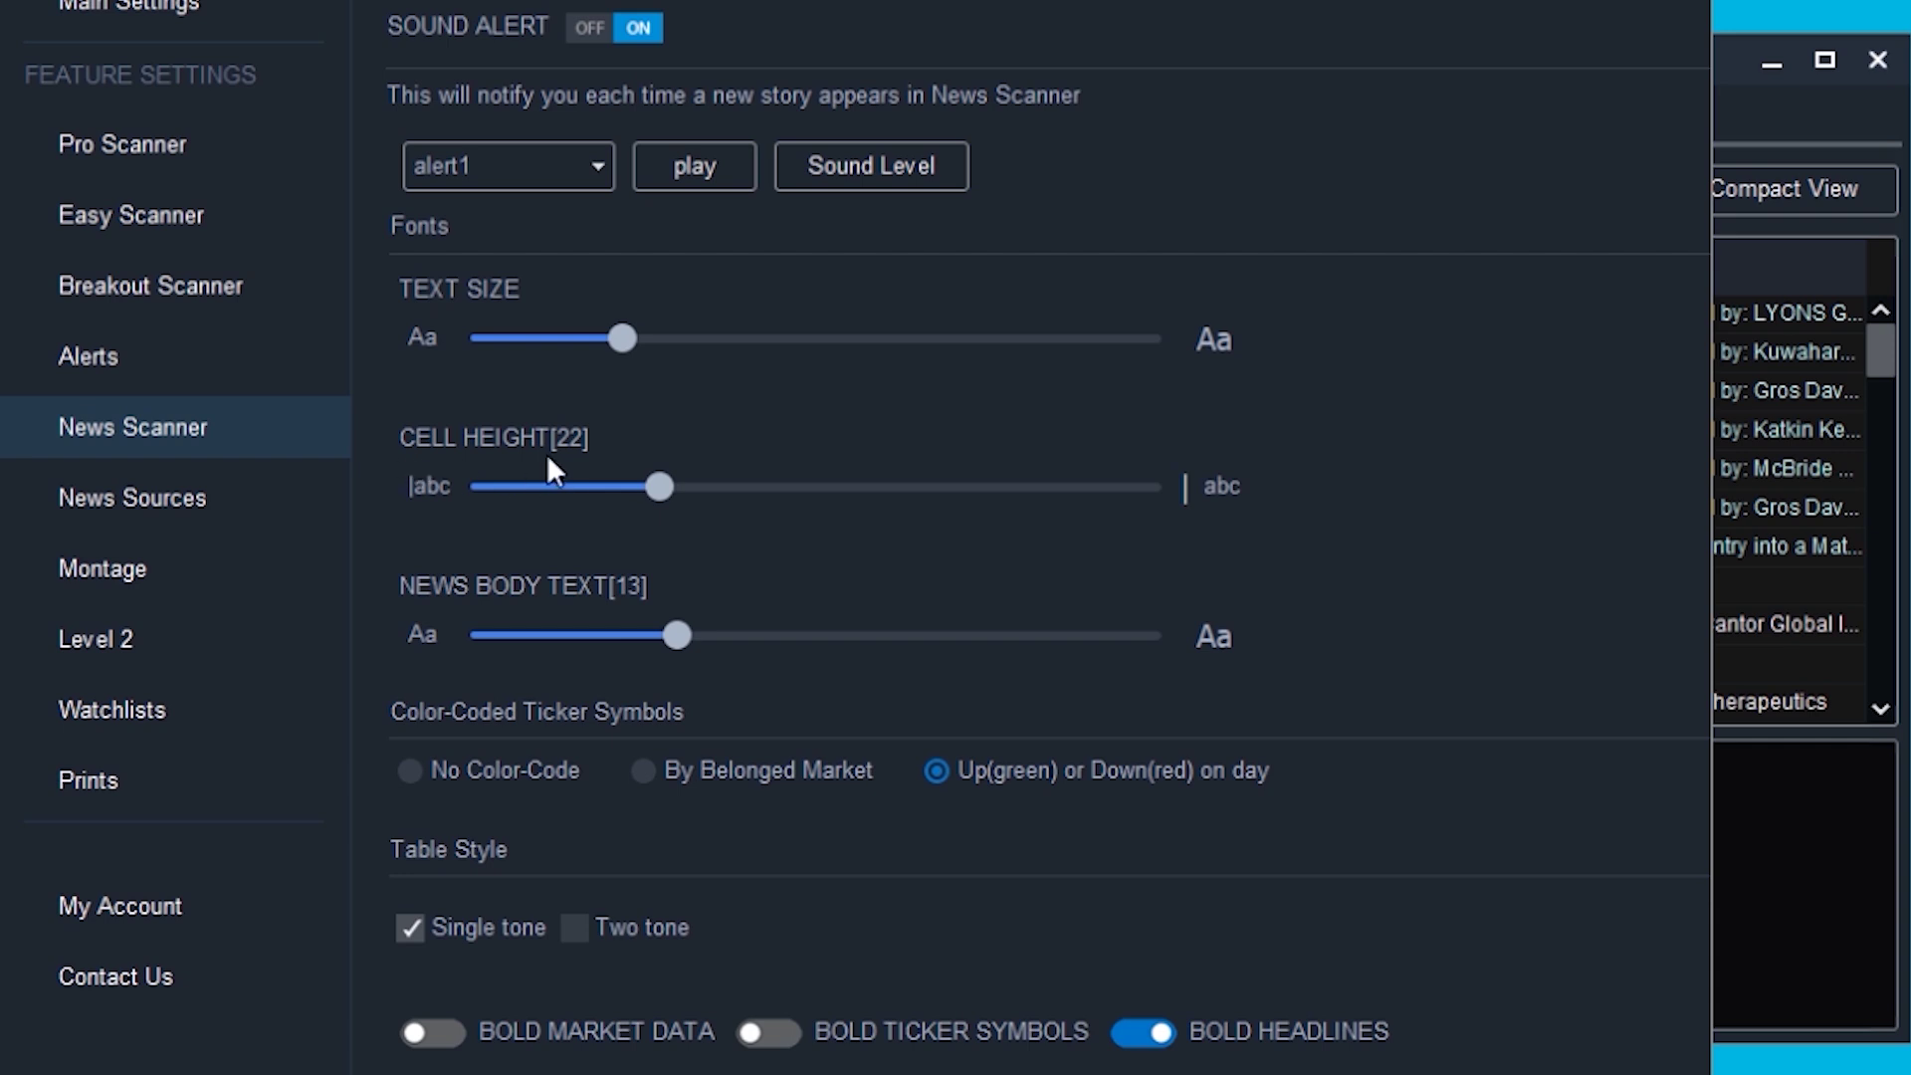
{"action": "left_click", "coordinate": [590, 28]}
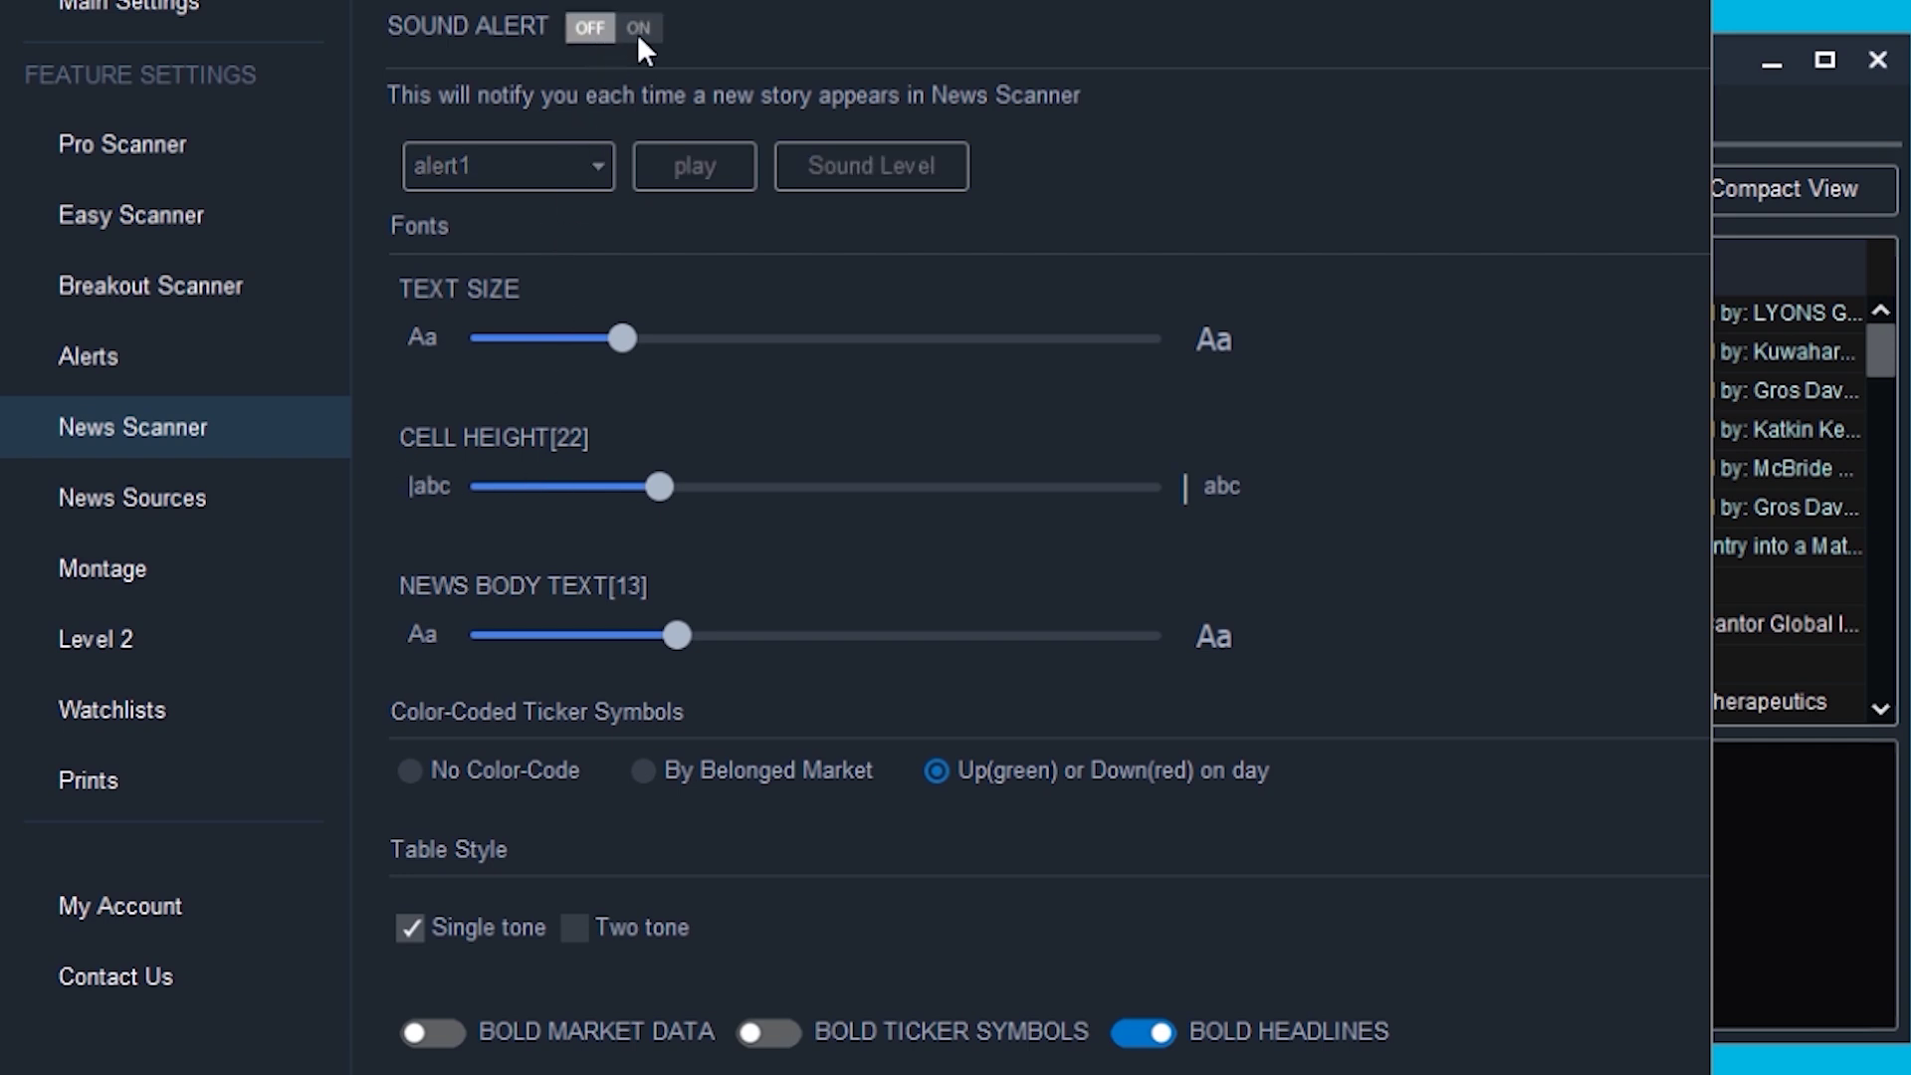
{"action": "left_click", "coordinate": [637, 33]}
{"action": "left_click", "coordinate": [594, 30]}
{"action": "left_click", "coordinate": [637, 30]}
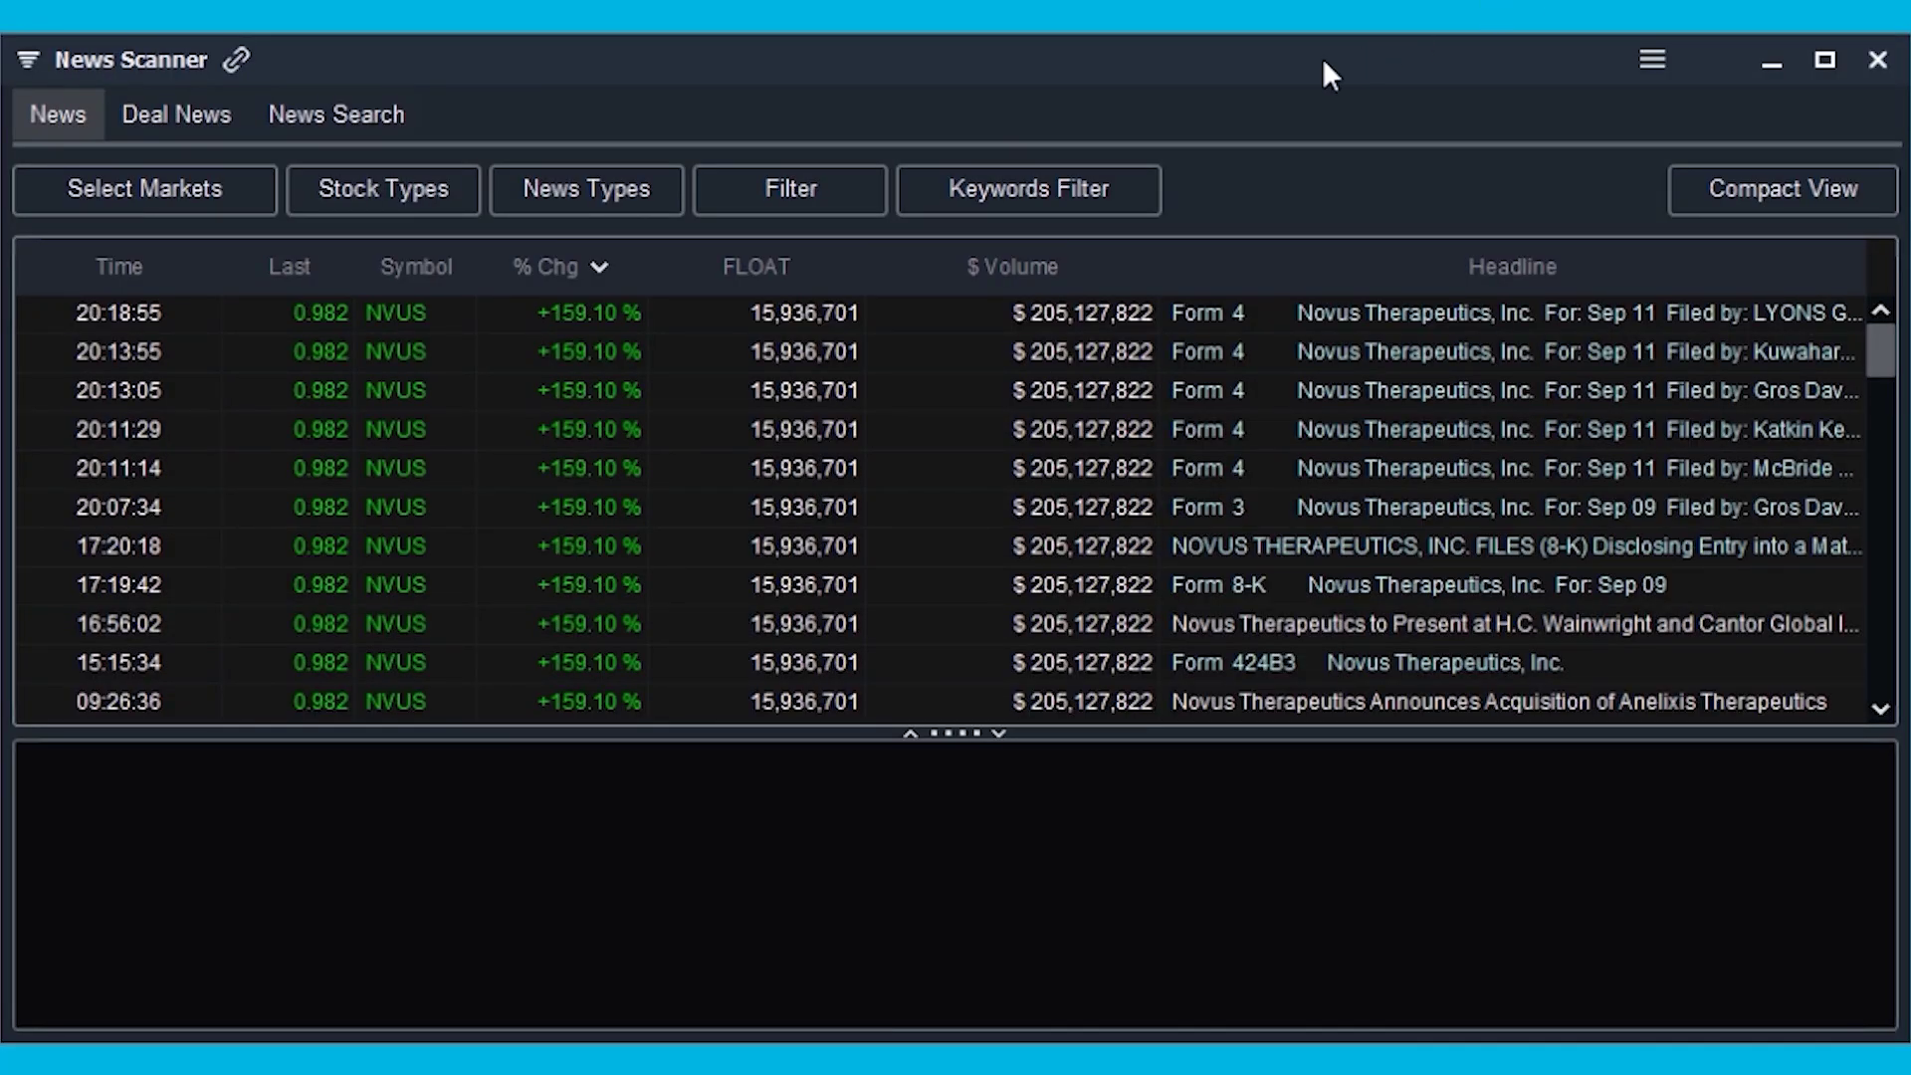
Hide the News Scanner's top toolbar and clone the window.
{"action": "left_click", "coordinate": [1649, 61]}
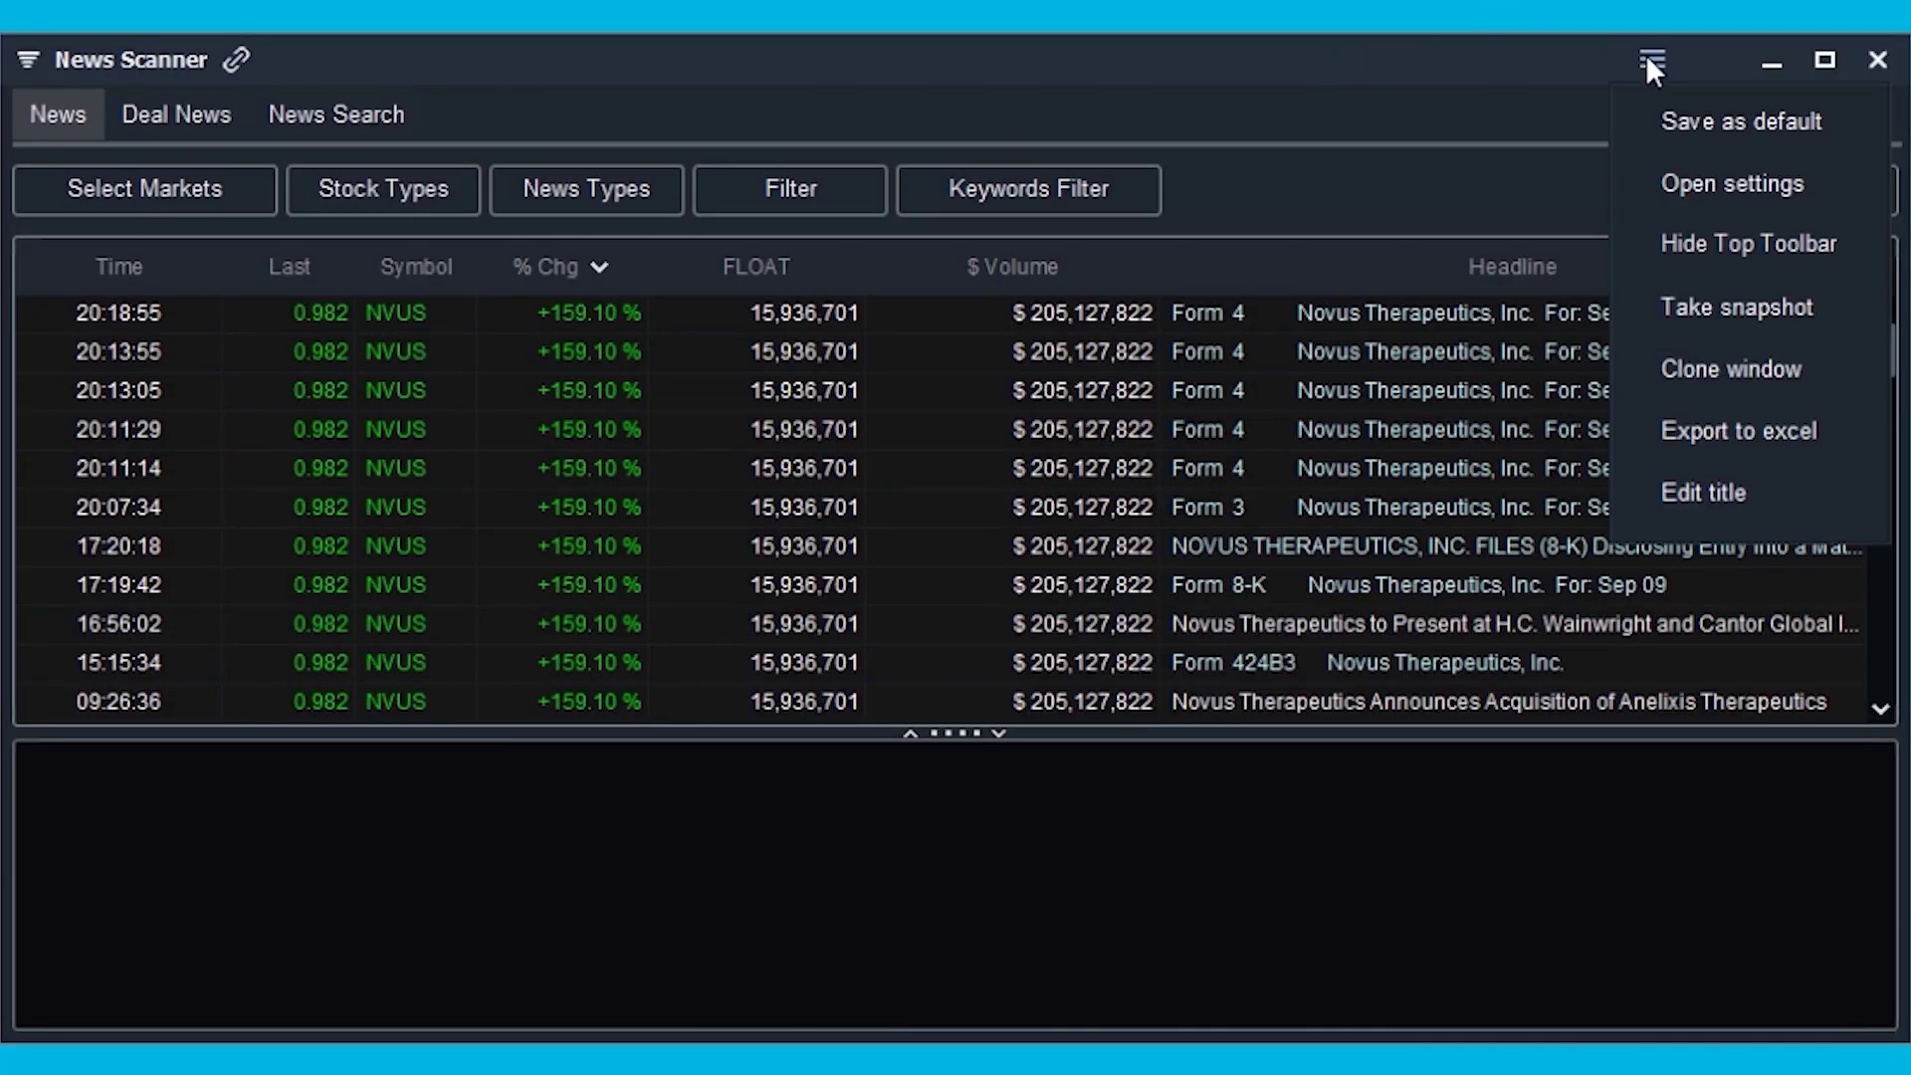
{"action": "left_click", "coordinate": [1723, 239]}
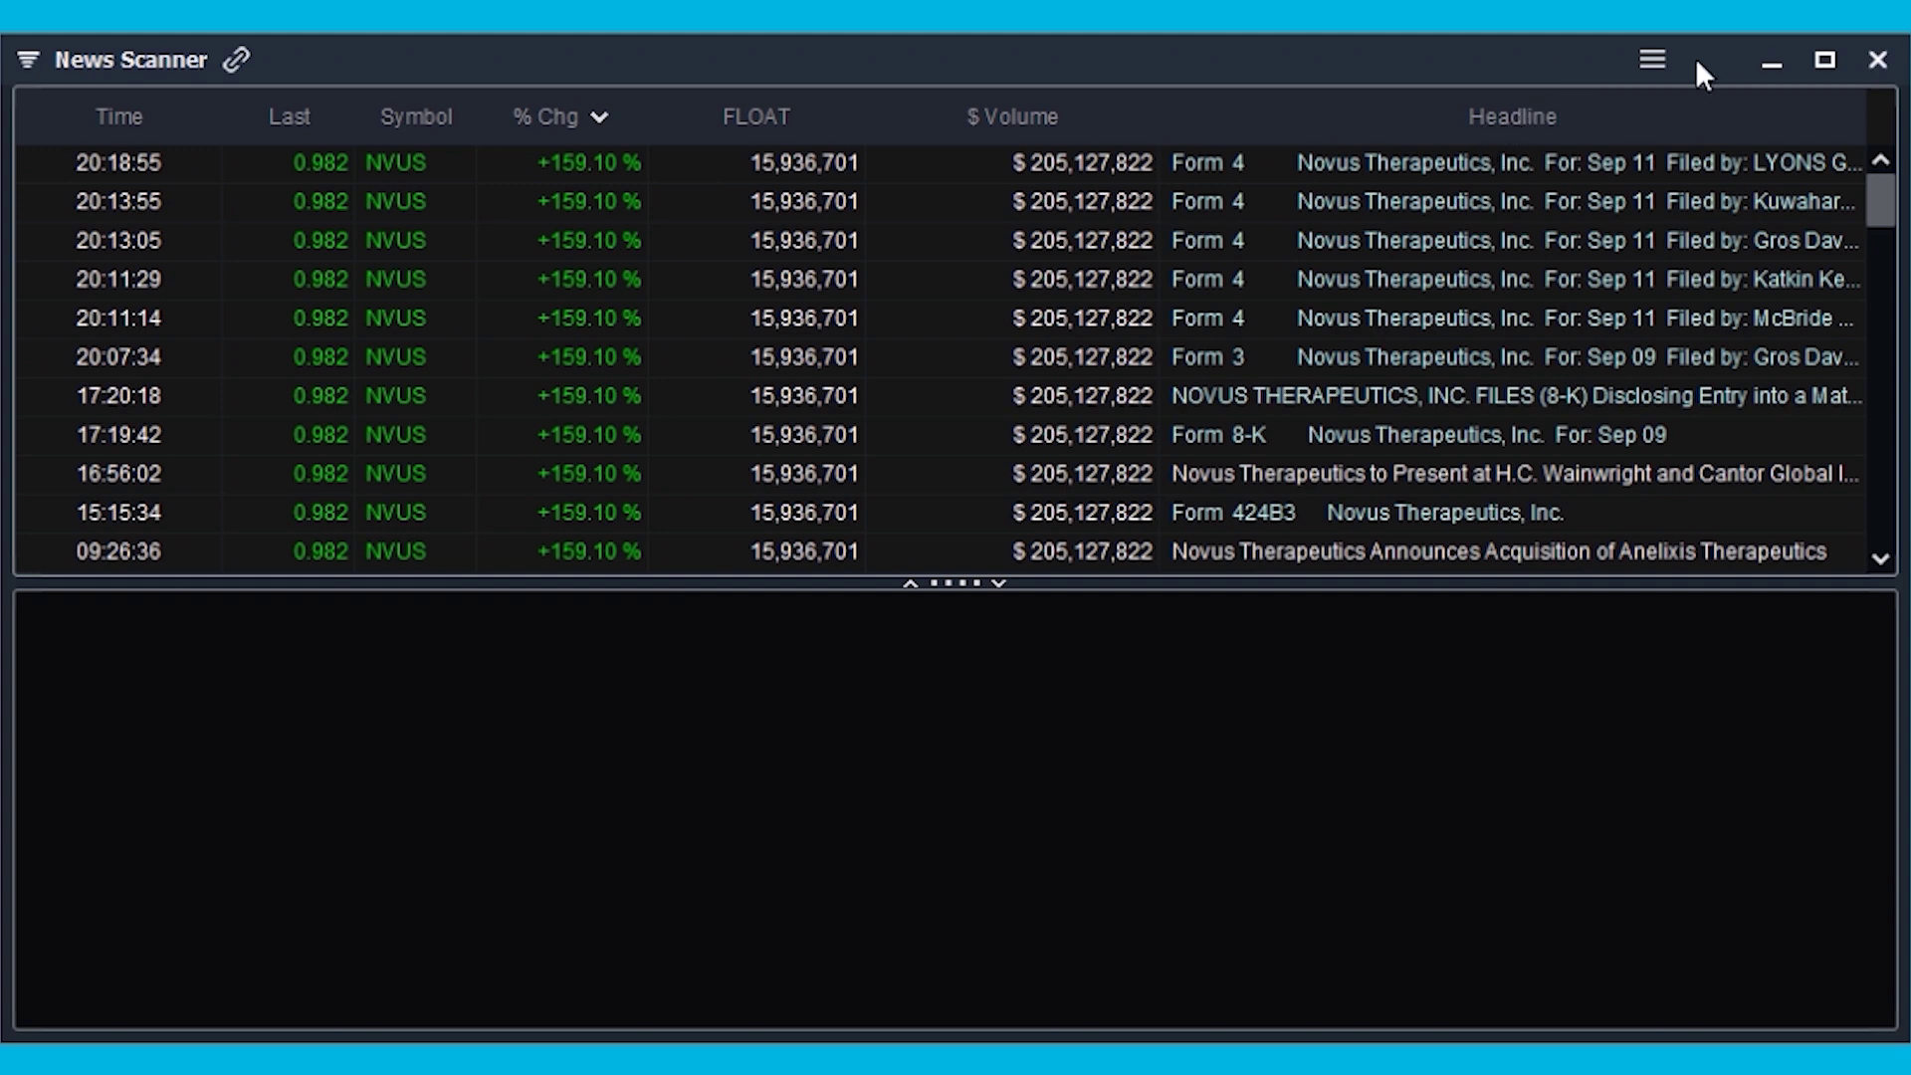
{"action": "left_click", "coordinate": [1653, 59]}
{"action": "left_click", "coordinate": [1752, 374]}
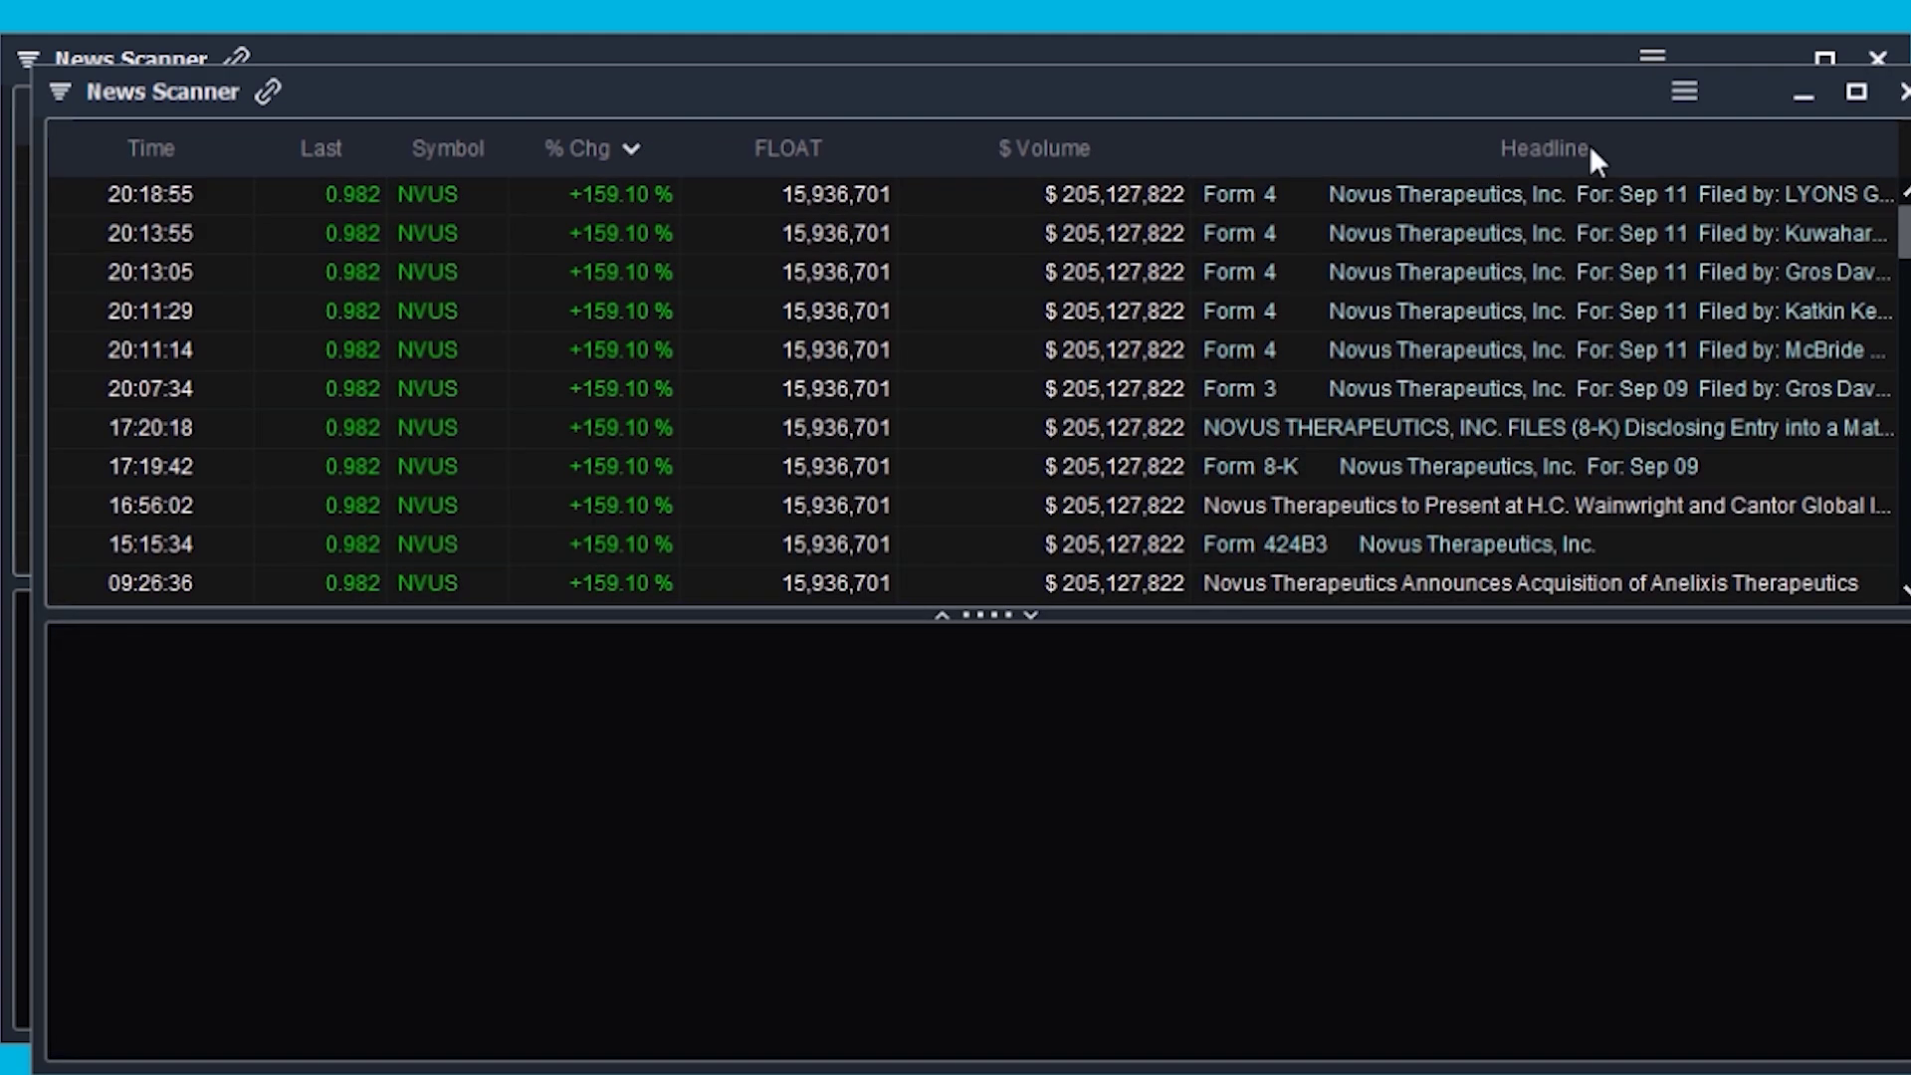
Restore the clone's top toolbar and limit its markets to OTC only, removing NASDAQ, NYSE and AMEX.
{"action": "left_click", "coordinate": [1684, 91]}
{"action": "left_click", "coordinate": [1757, 273]}
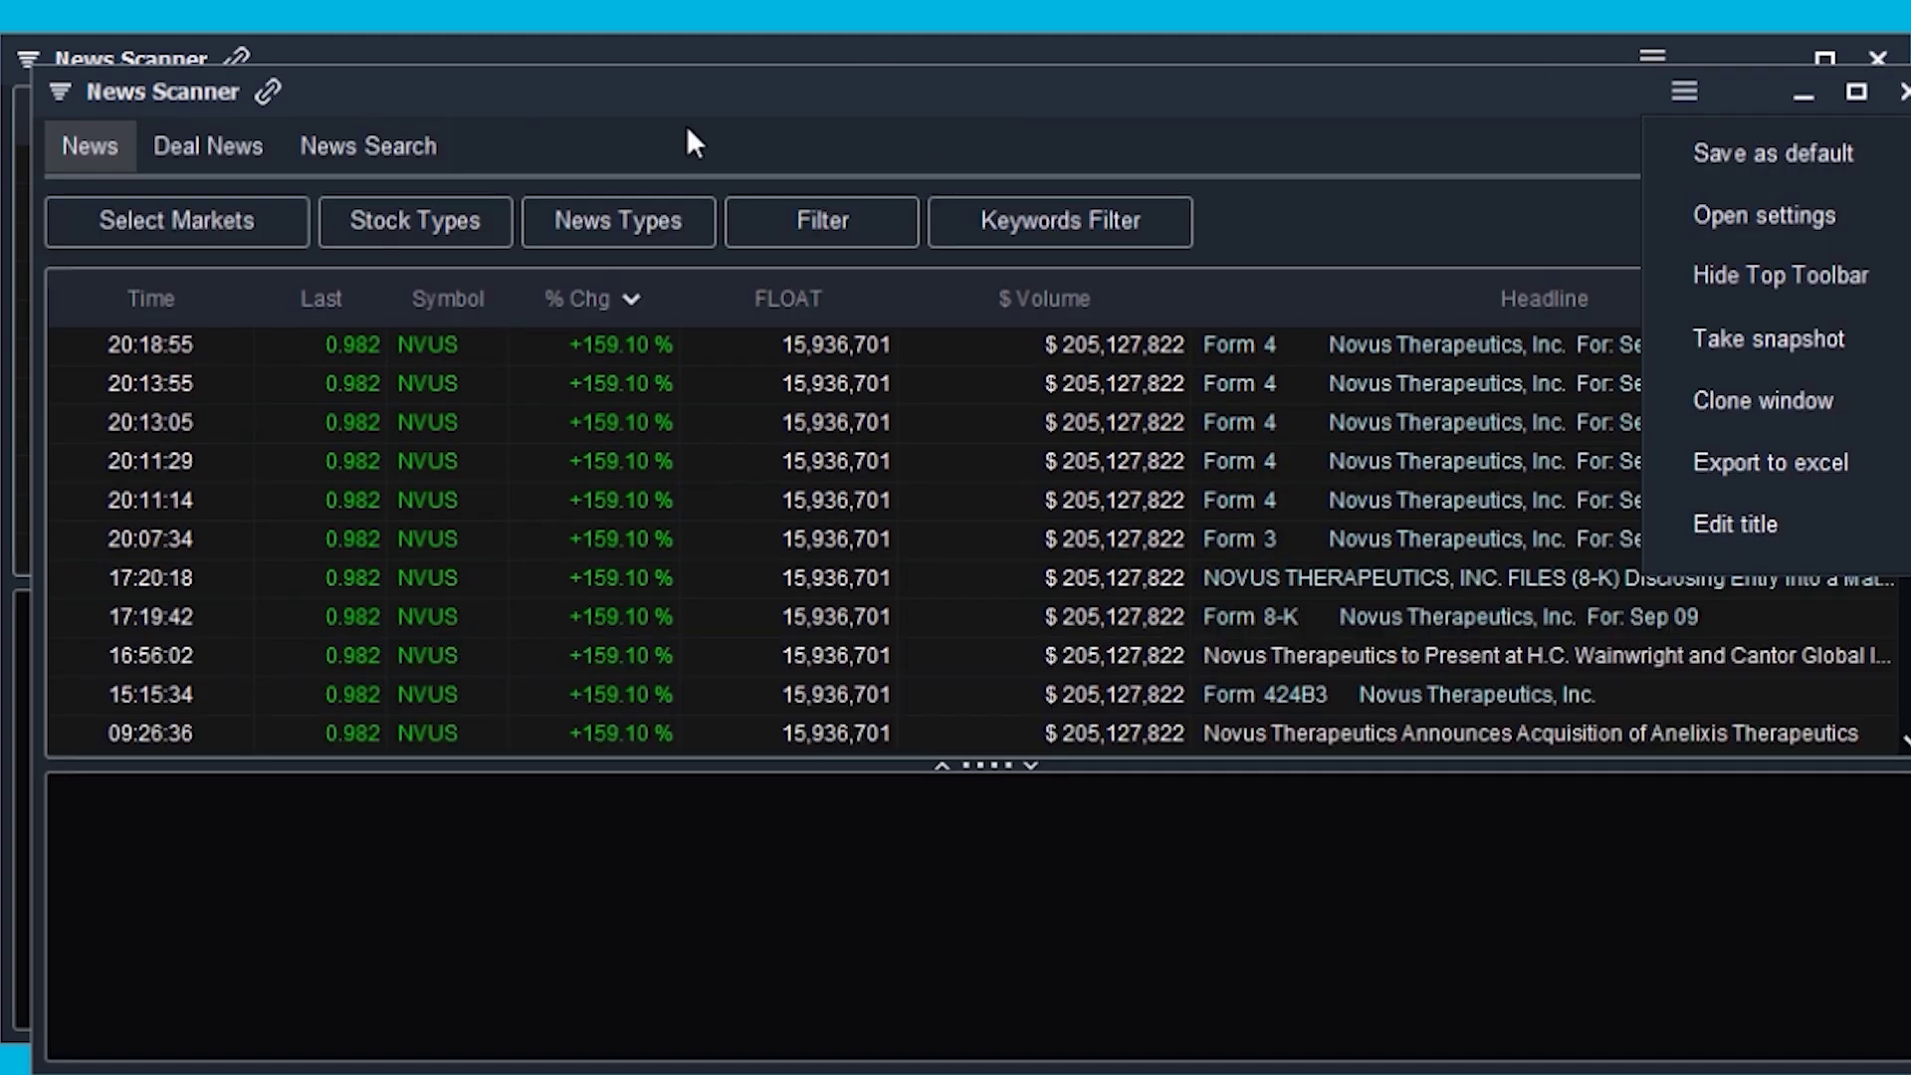
{"action": "left_click", "coordinate": [248, 214]}
{"action": "left_click", "coordinate": [71, 340]}
{"action": "left_click", "coordinate": [72, 383]}
{"action": "left_click", "coordinate": [71, 426]}
{"action": "left_click", "coordinate": [72, 468]}
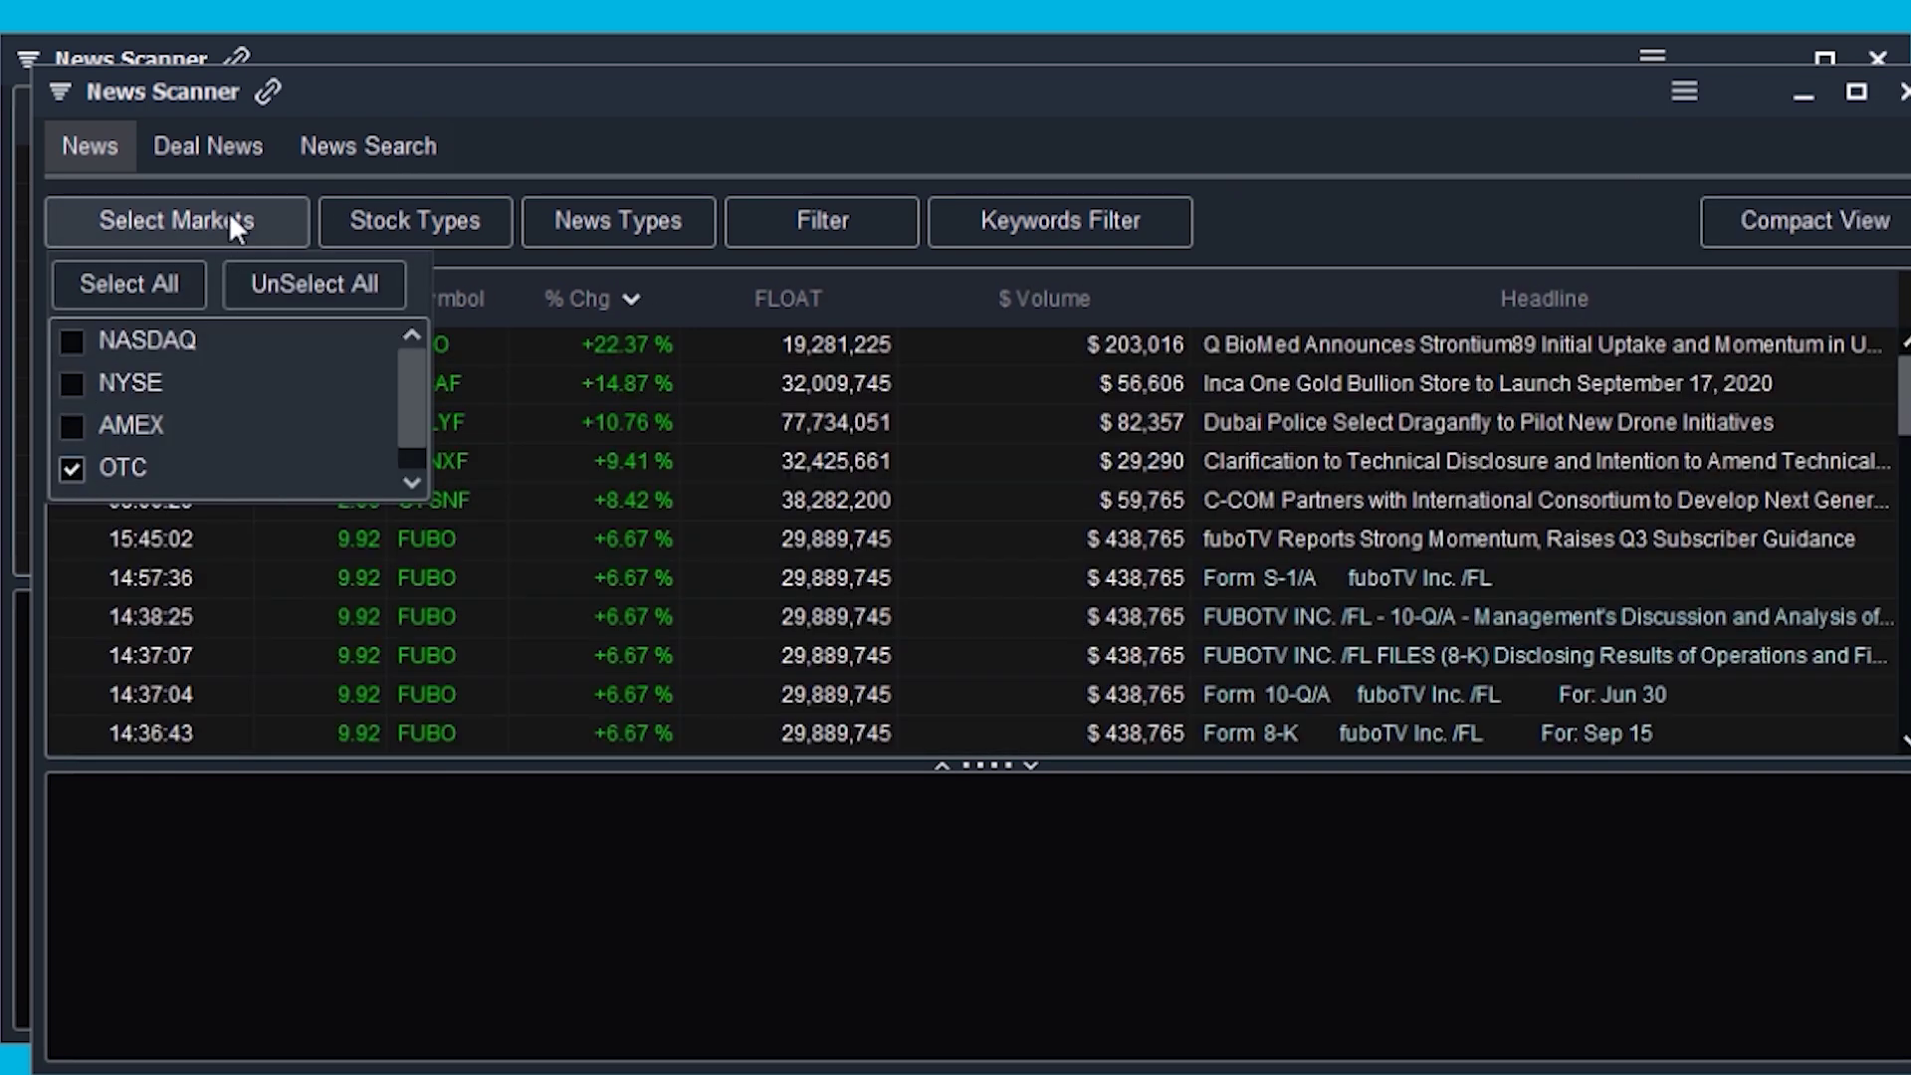
Set the clone's filter Current Price range to 0.0002–2.50.
{"action": "left_click", "coordinate": [144, 234]}
{"action": "left_click", "coordinate": [874, 214]}
{"action": "left_click_drag", "start_coordinate": [1179, 279], "coordinate": [946, 283]}
{"action": "type", "text": "0.0002"}
{"action": "key", "text": "Tab"}
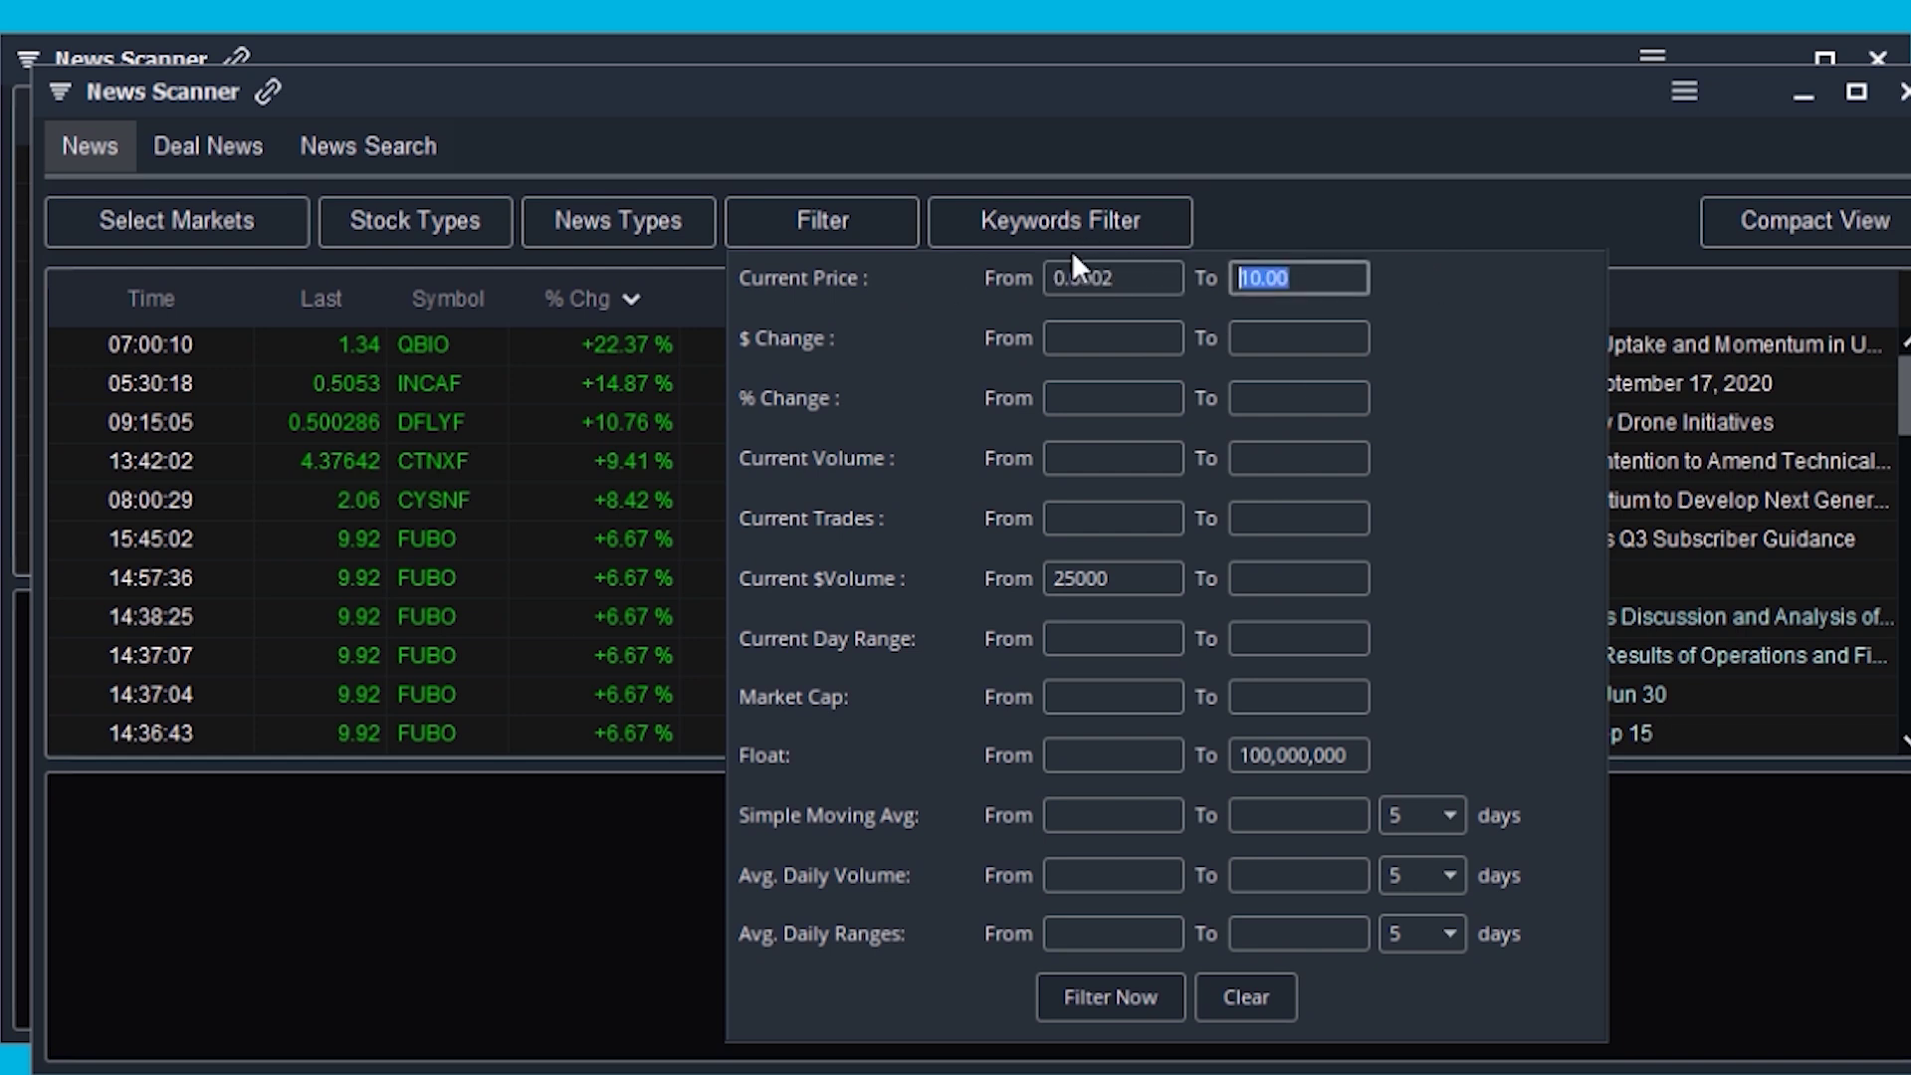
{"action": "type", "text": "2.50"}
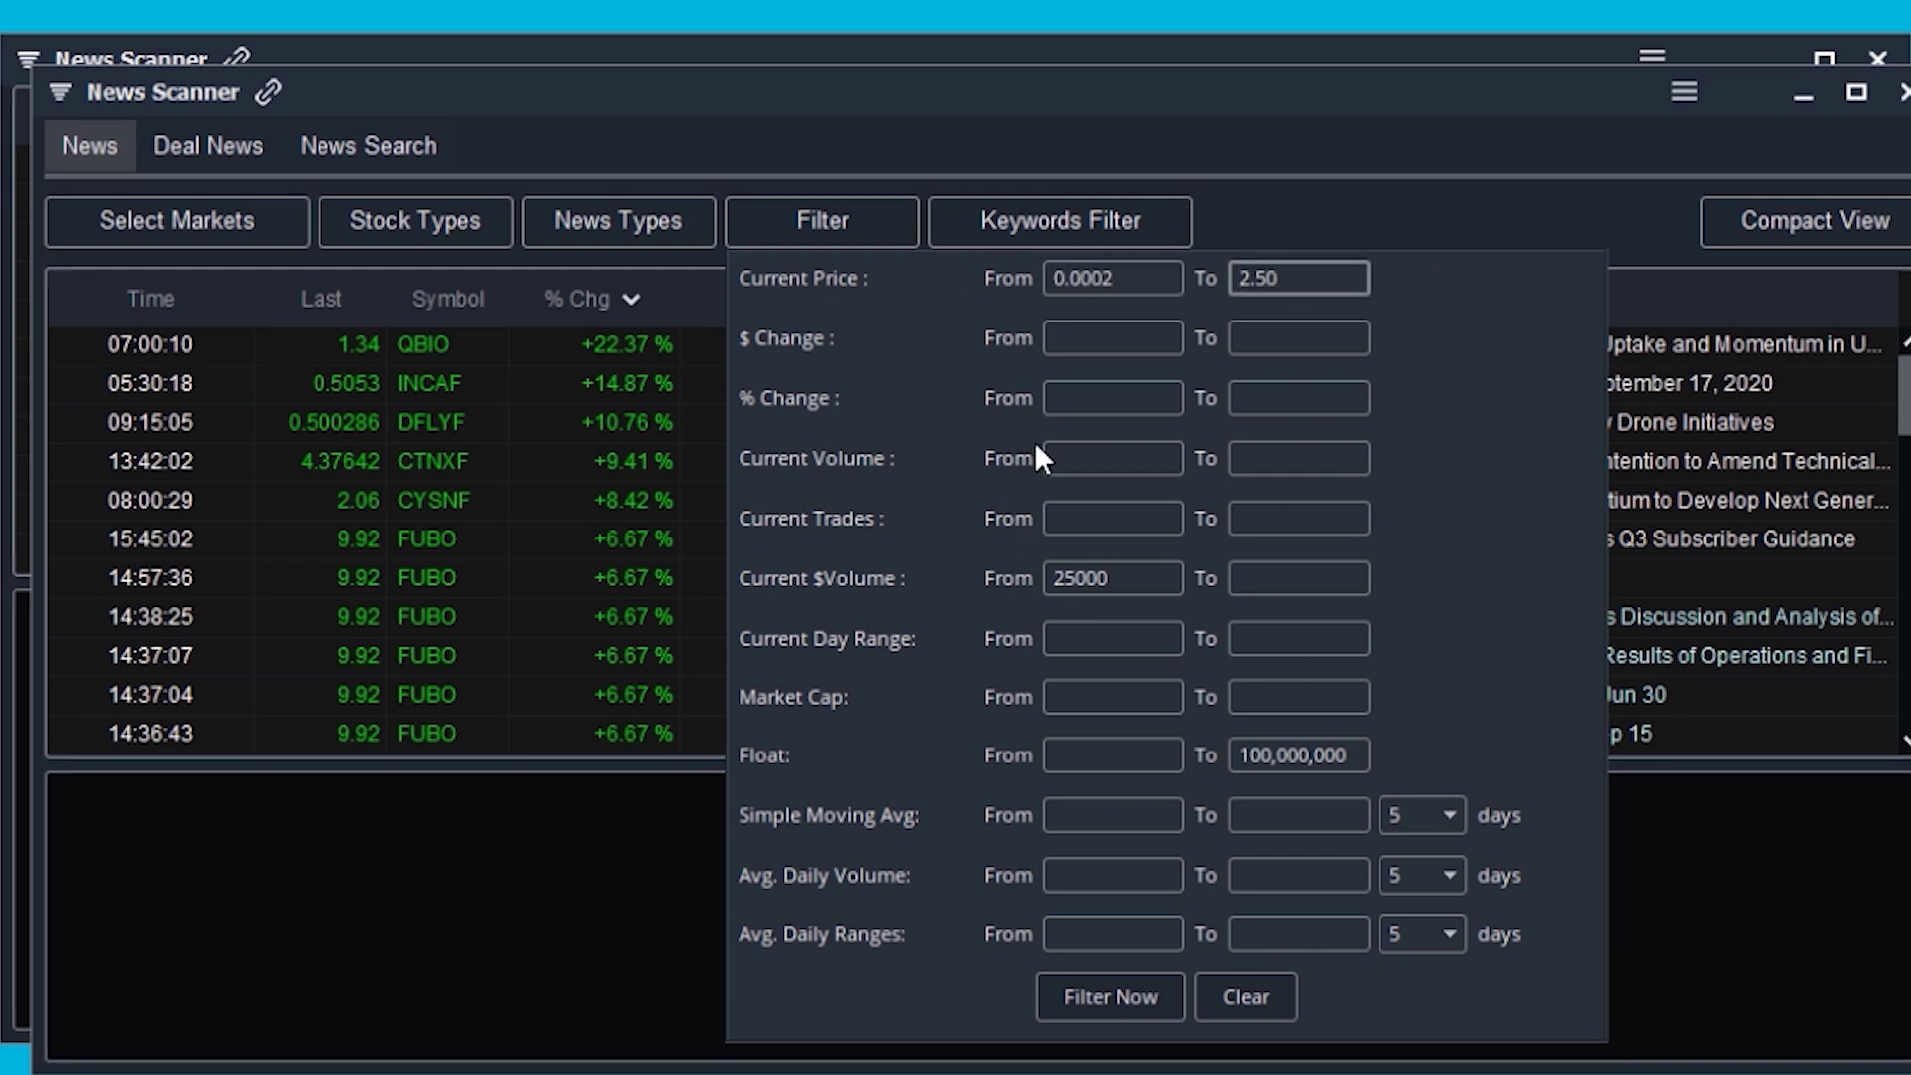
Set % Change minimum to 5 and Current $Volume from 250,000, and clear the Float limit.
{"action": "left_click", "coordinate": [1076, 396]}
{"action": "type", "text": "5"}
{"action": "left_click", "coordinate": [1108, 578]}
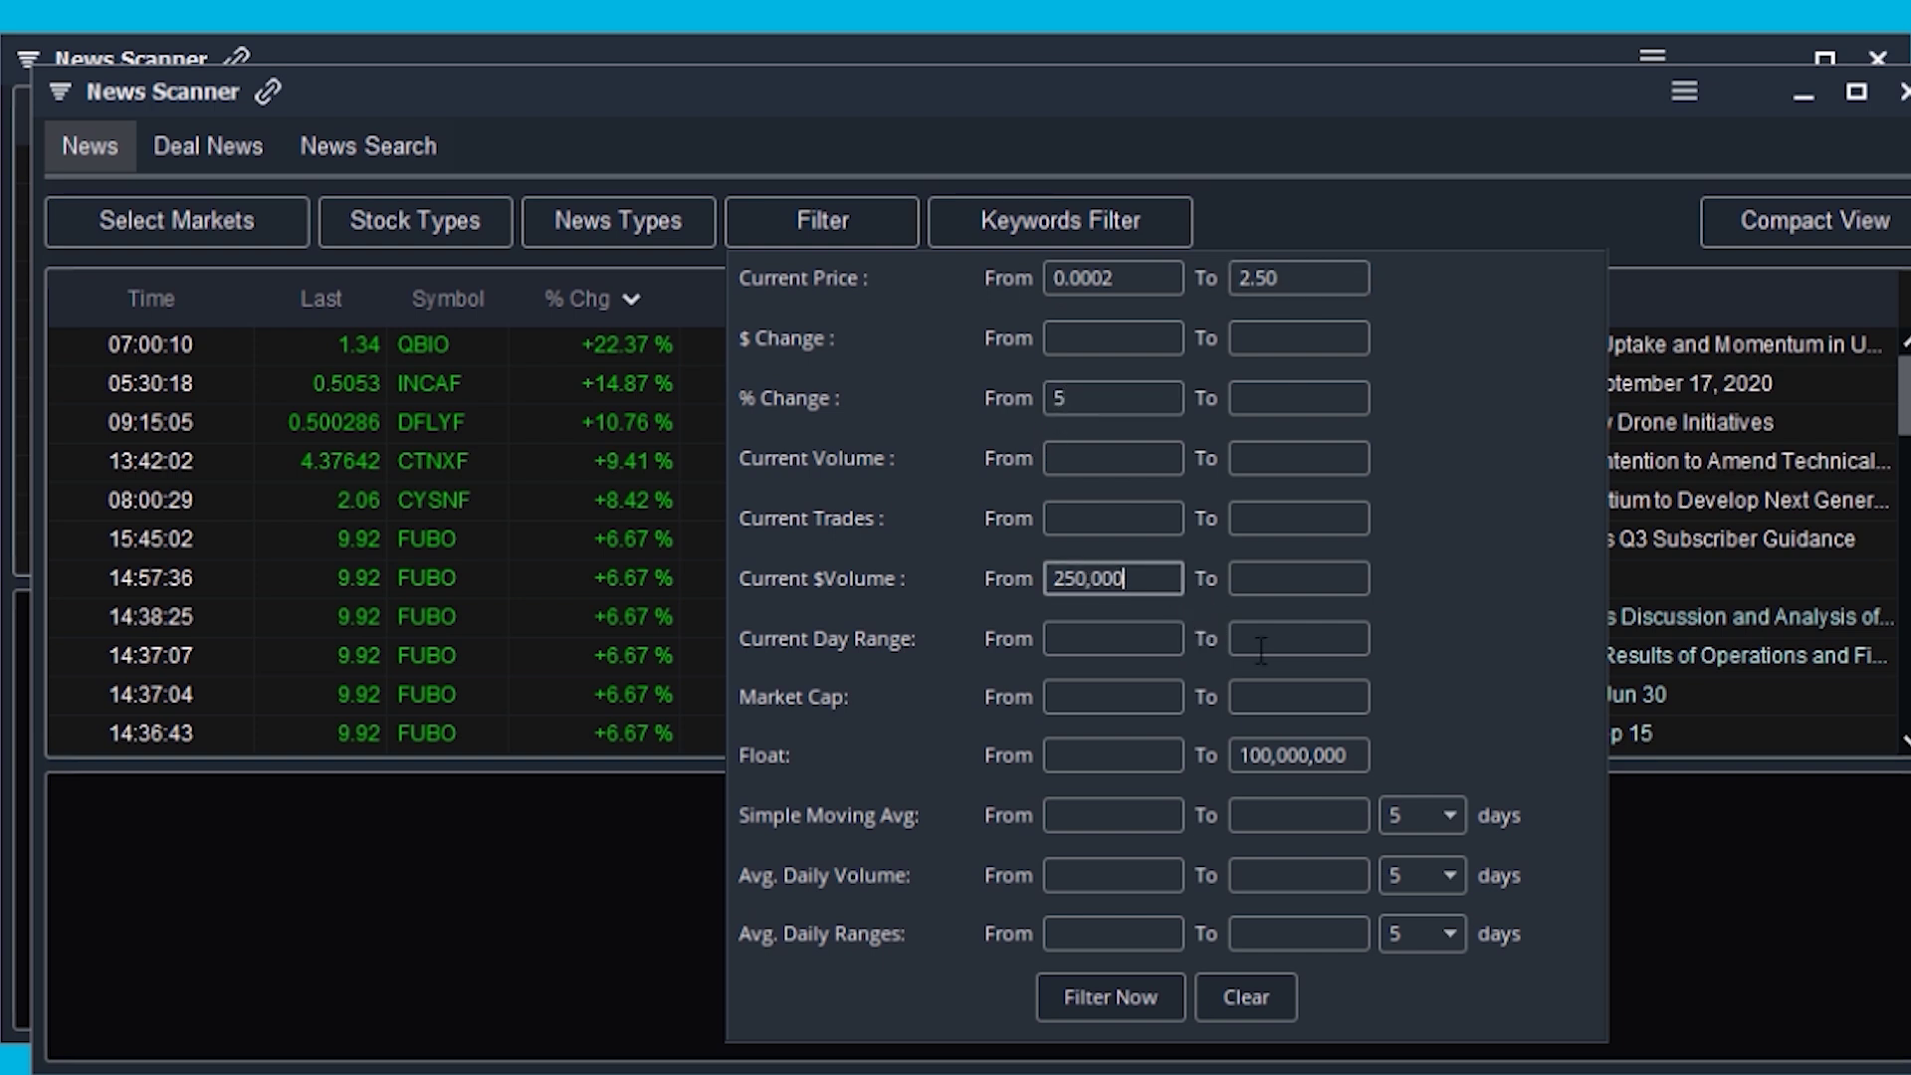
{"action": "key", "text": "BackSpace"}
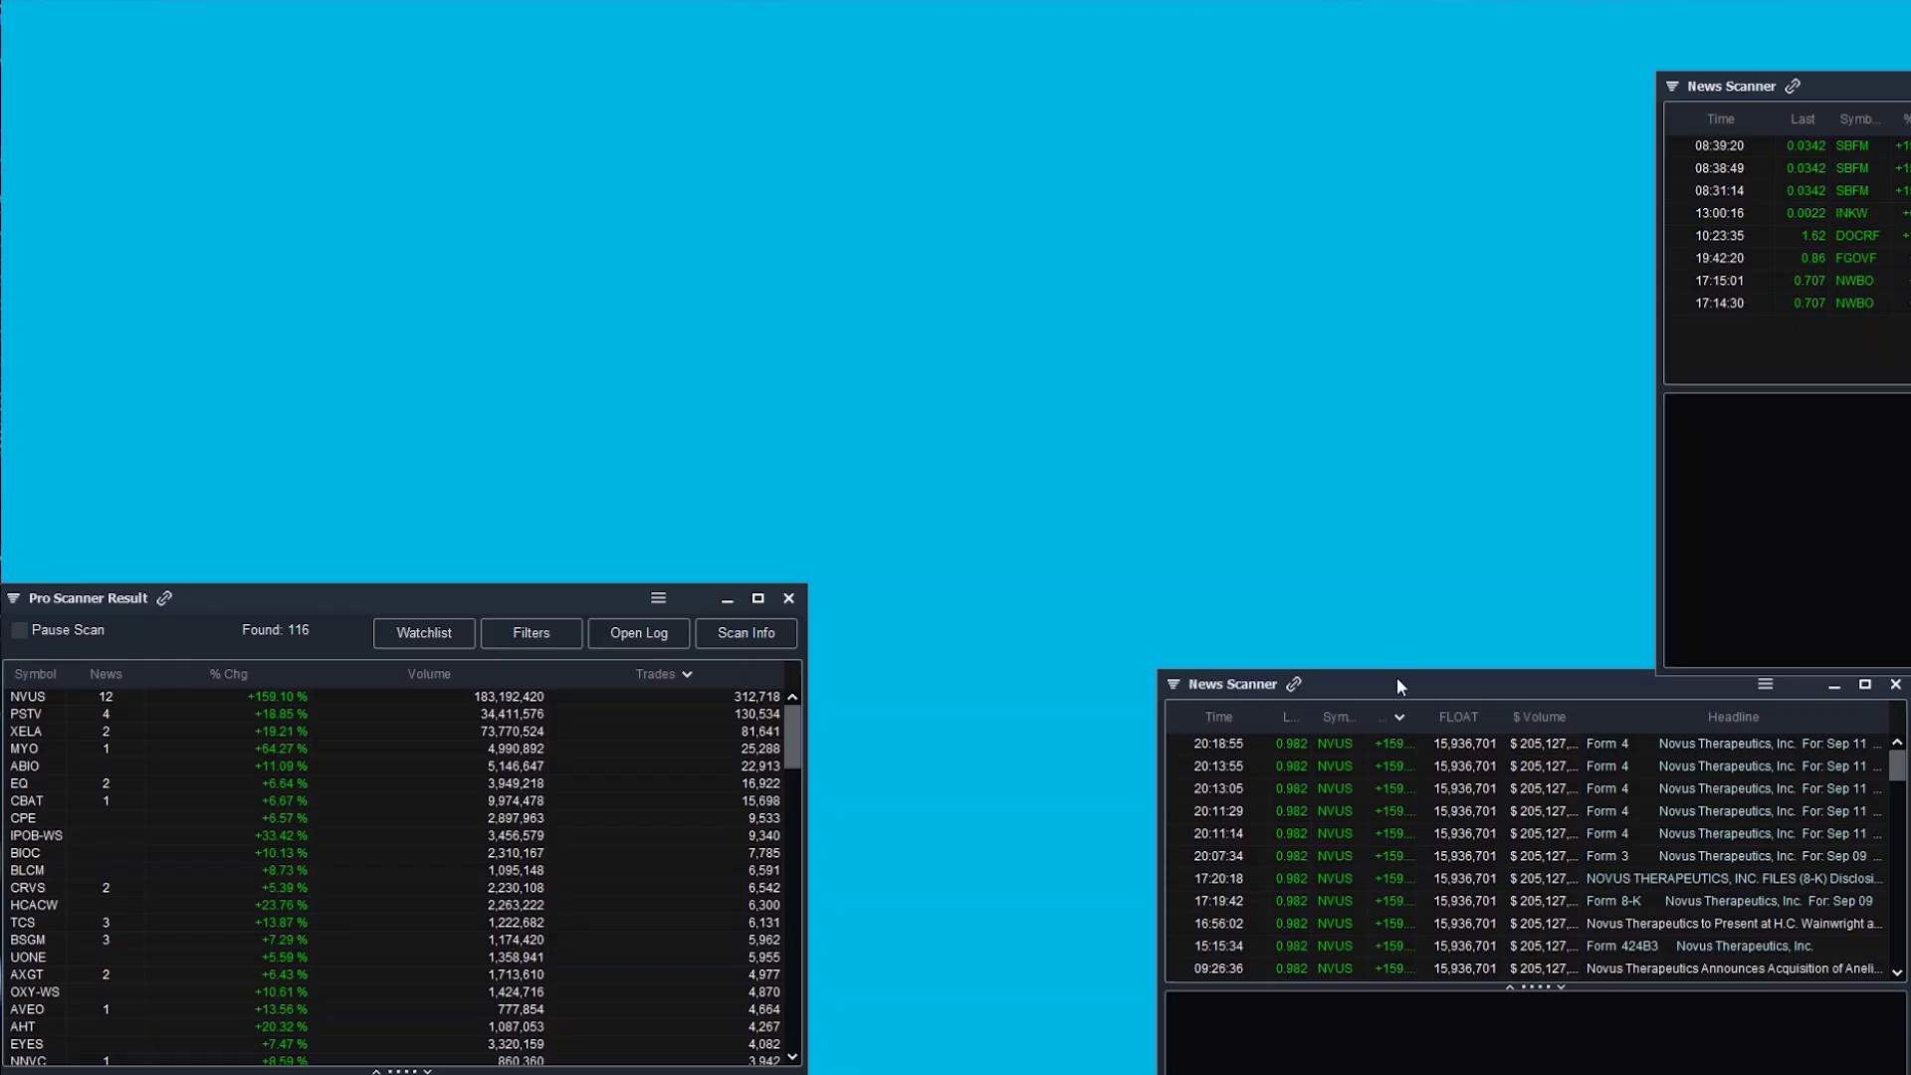
Move and resize the News Scanner windows to tile them with the Pro Scanners in quadrants.
{"action": "left_click_drag", "start_coordinate": [1395, 684], "coordinate": [1049, 670]}
{"action": "left_click_drag", "start_coordinate": [1732, 86], "coordinate": [1130, 18]}
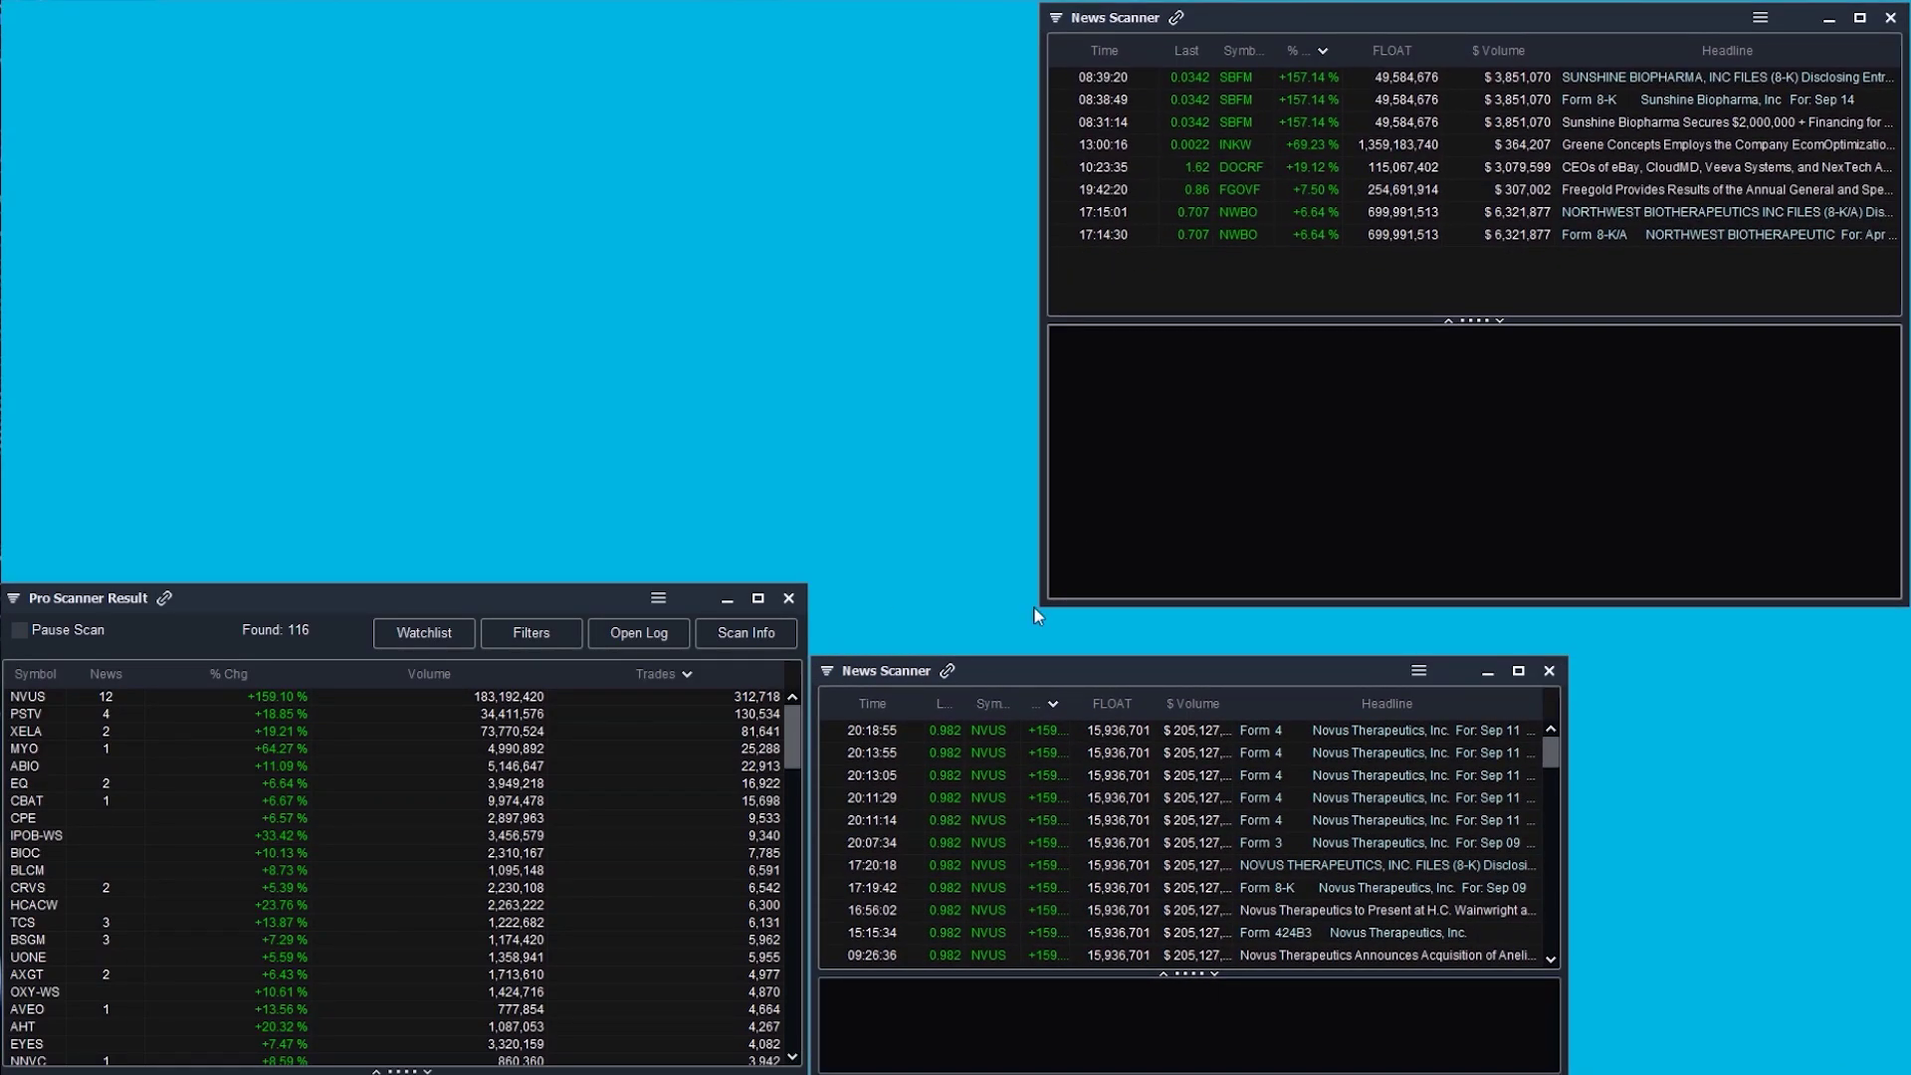
{"action": "left_click_drag", "start_coordinate": [1062, 597], "coordinate": [808, 650]}
{"action": "left_click_drag", "start_coordinate": [1566, 746], "coordinate": [1906, 756]}
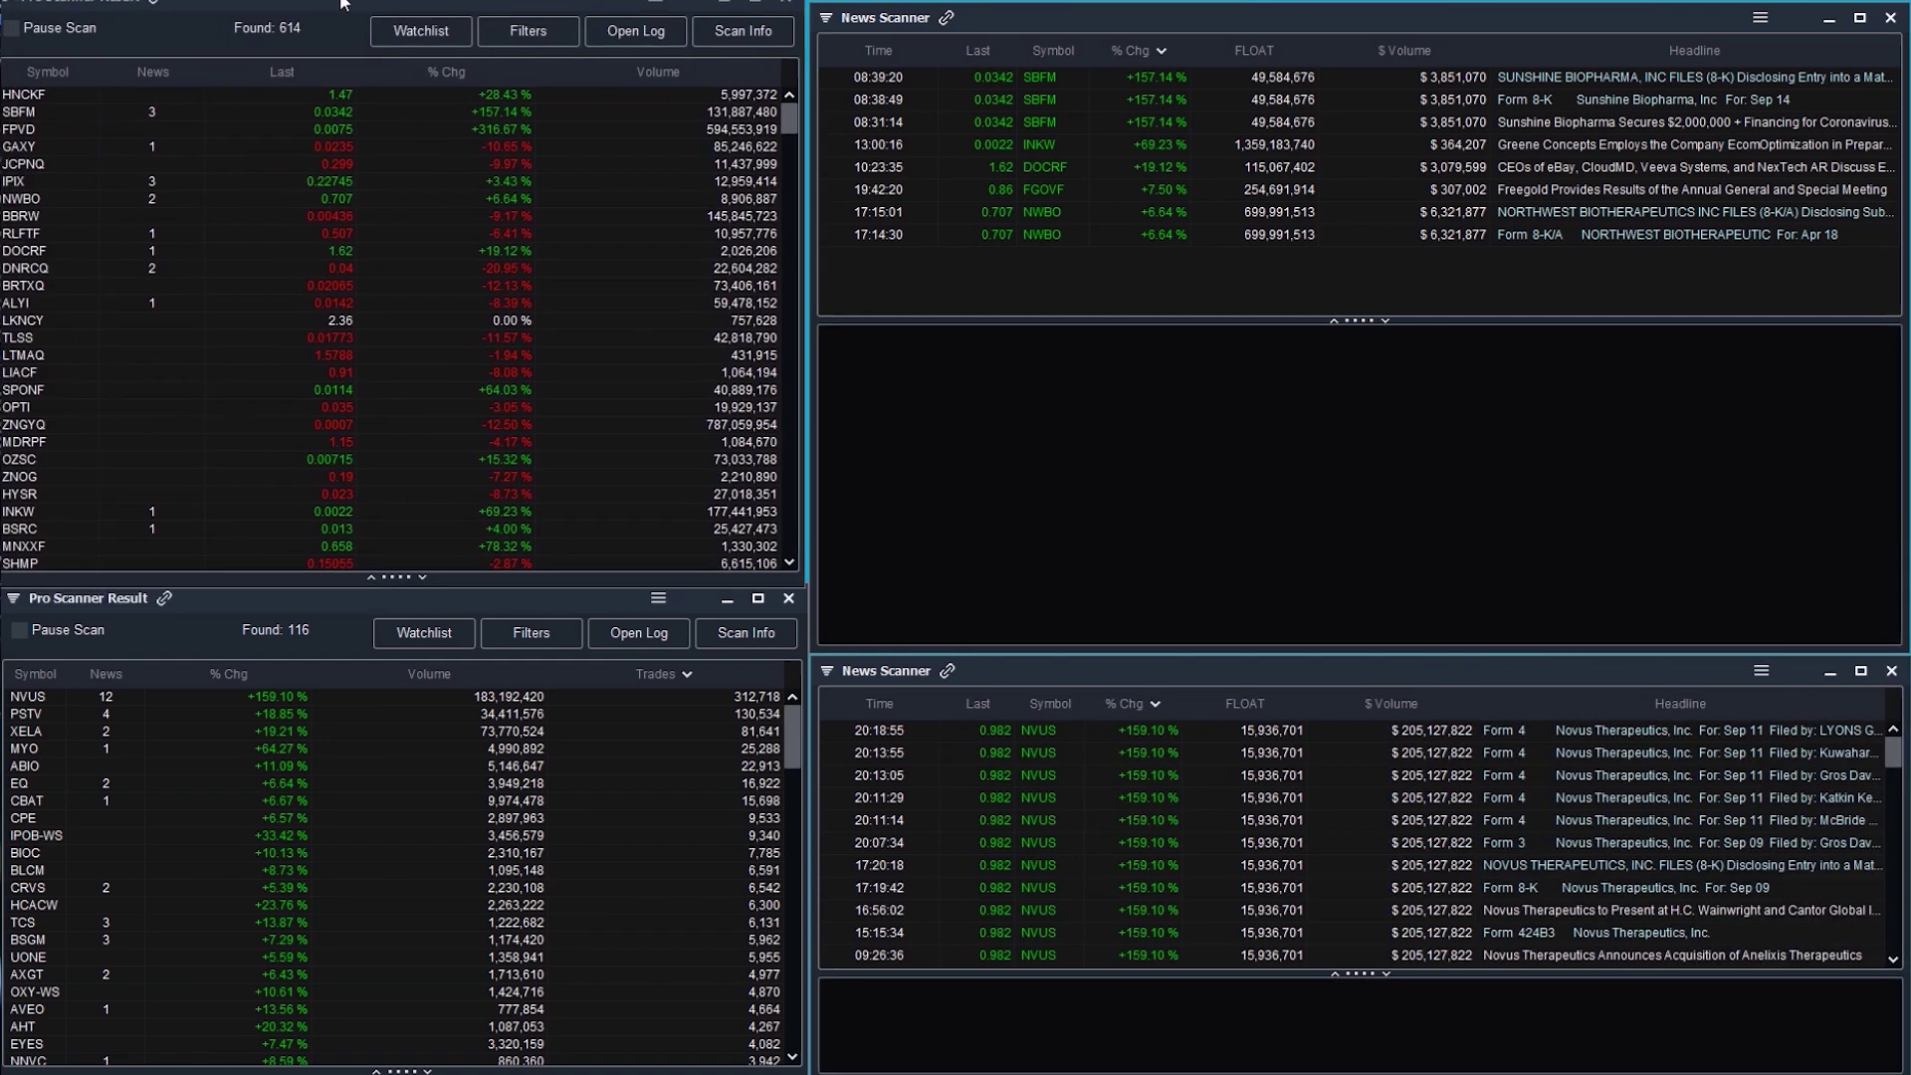
{"action": "left_click_drag", "start_coordinate": [996, 17], "coordinate": [995, 0]}
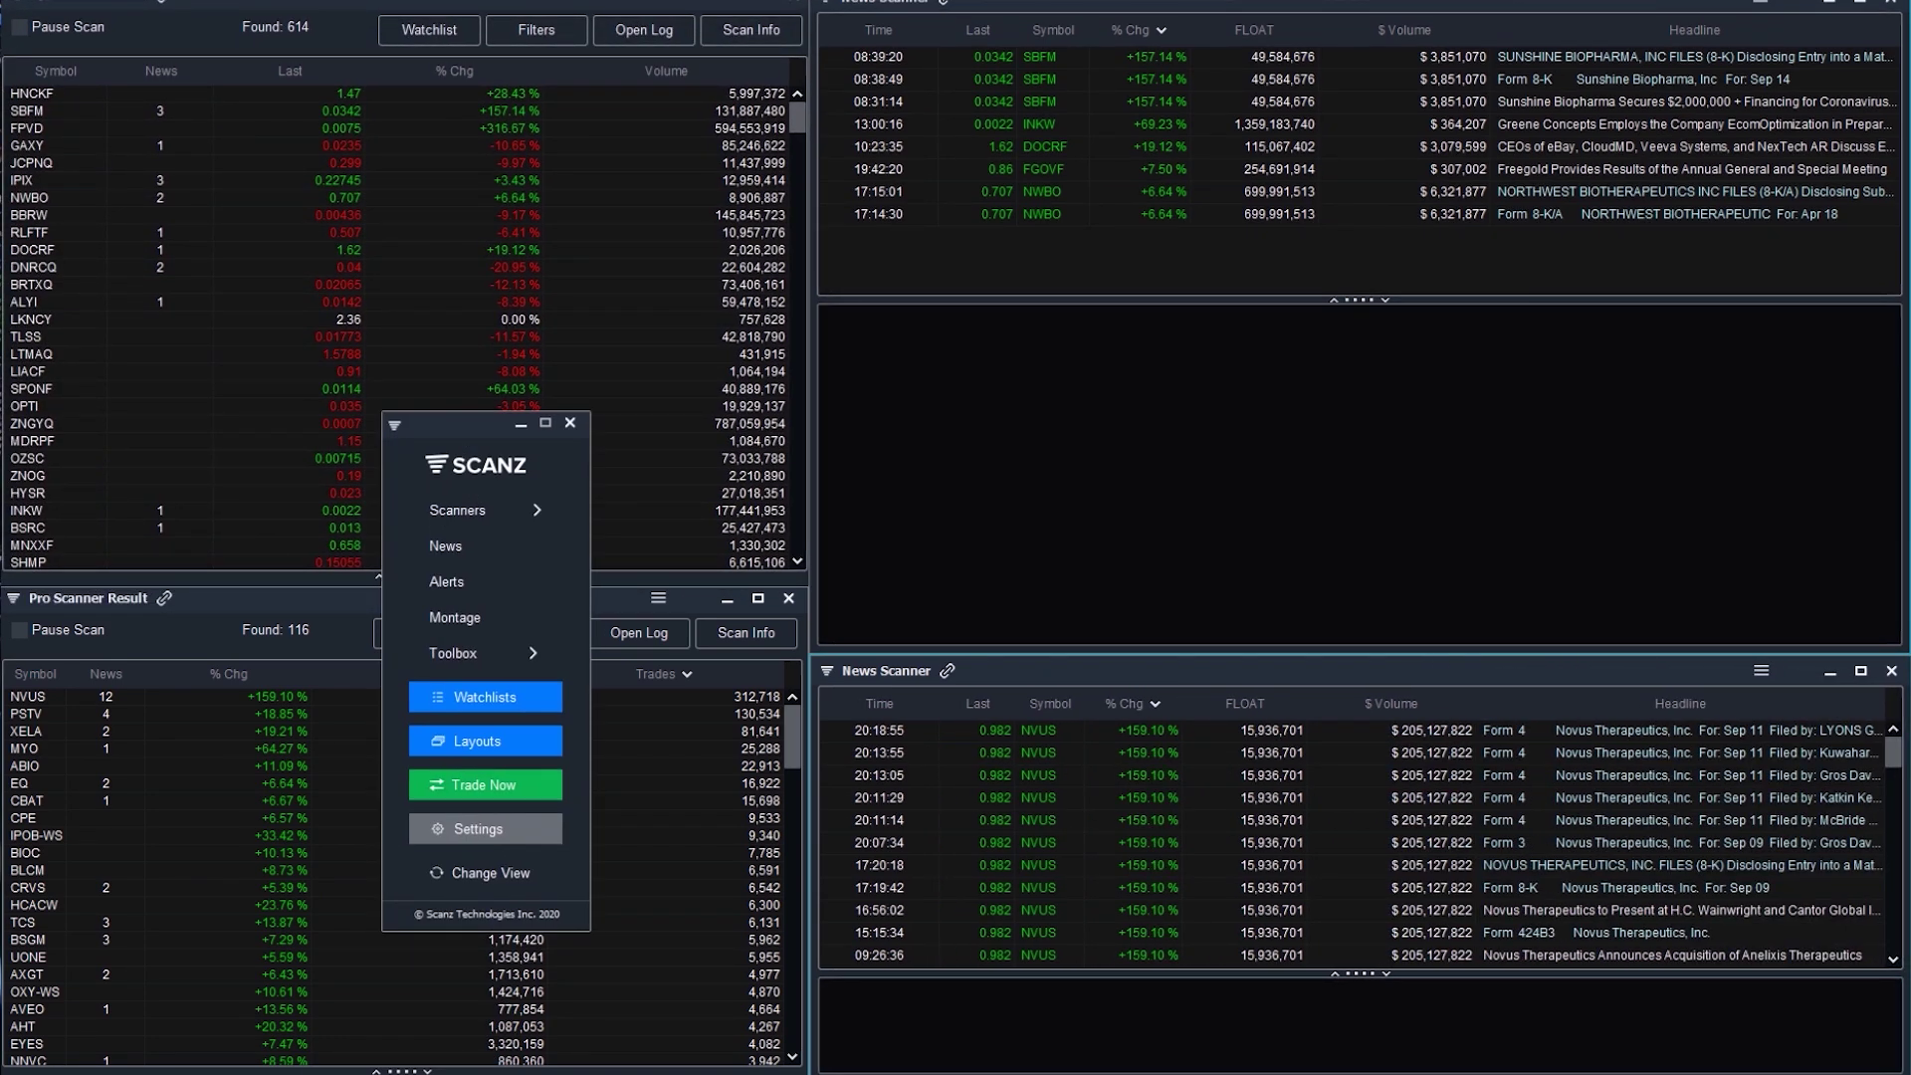
Start creating a new saved layout and select SBFM in the scanner results.
{"action": "left_click", "coordinate": [470, 743]}
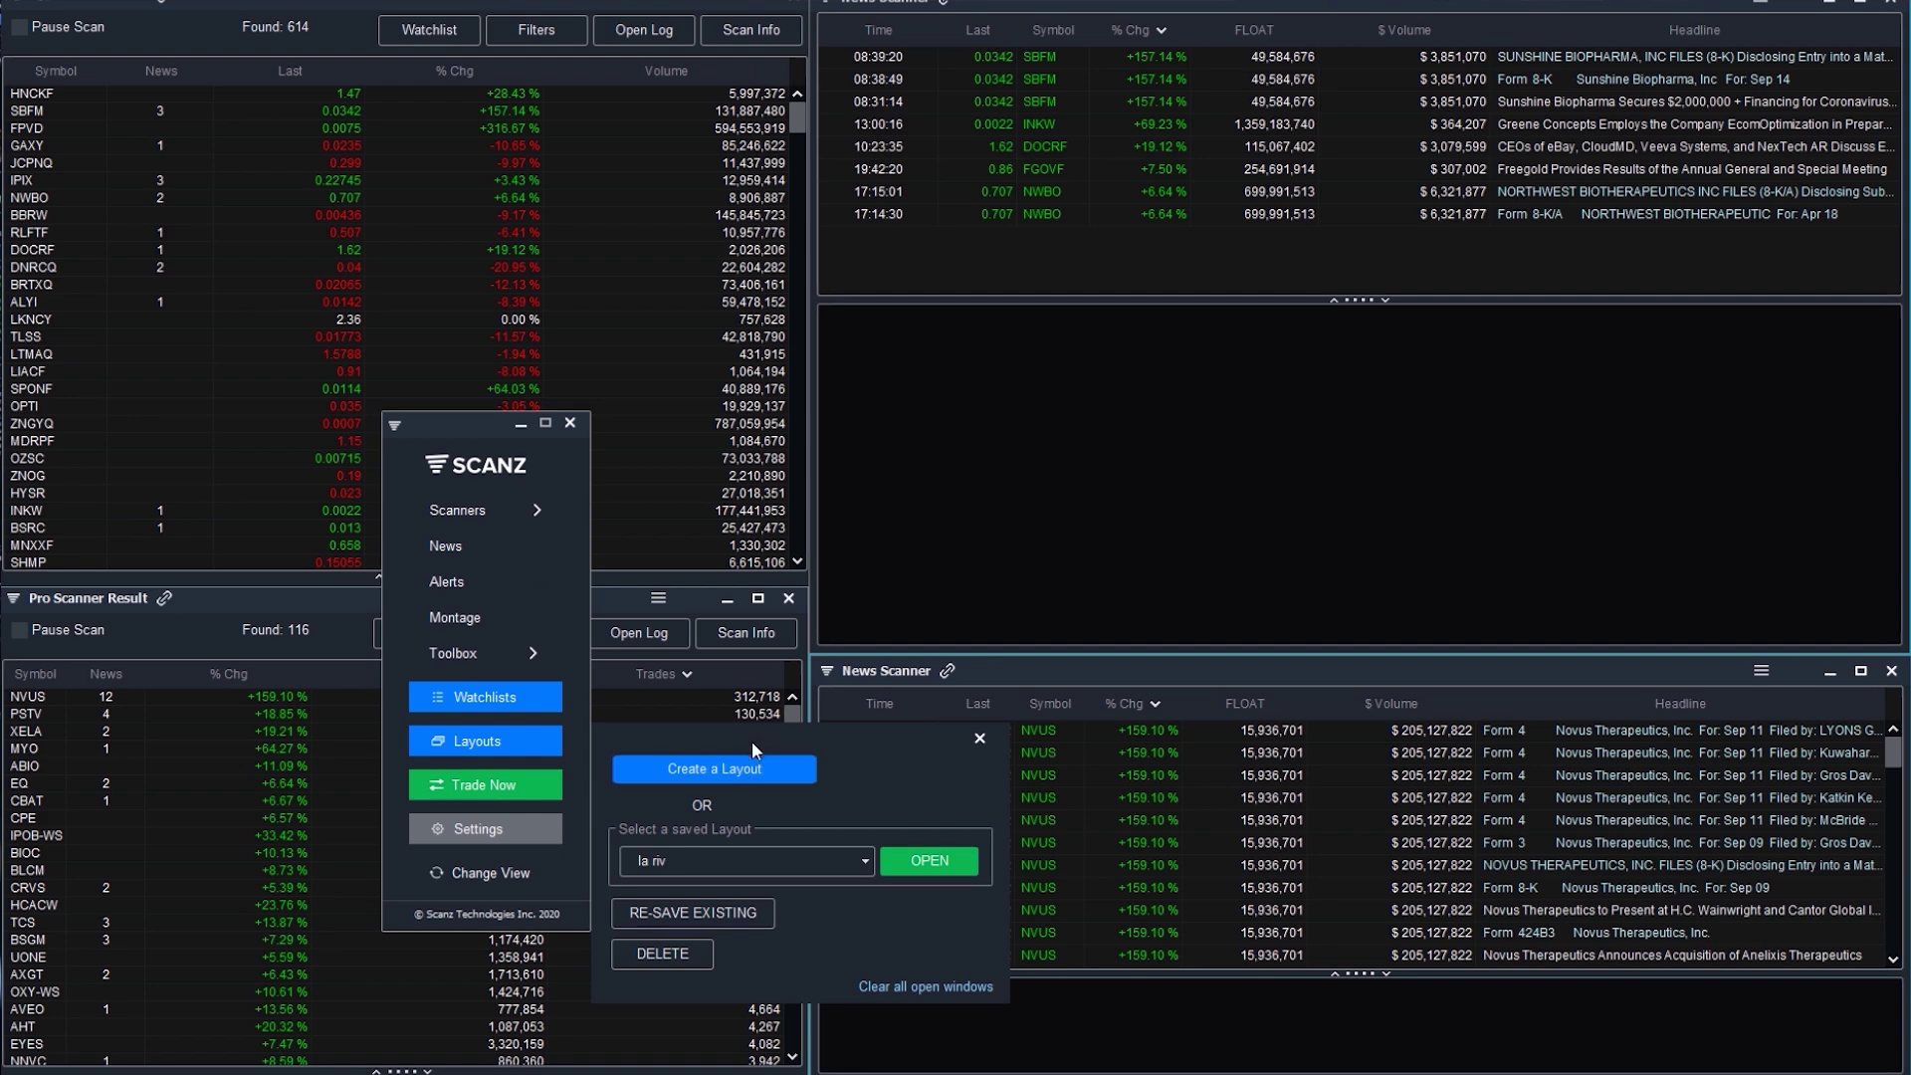
{"action": "left_click", "coordinate": [737, 763]}
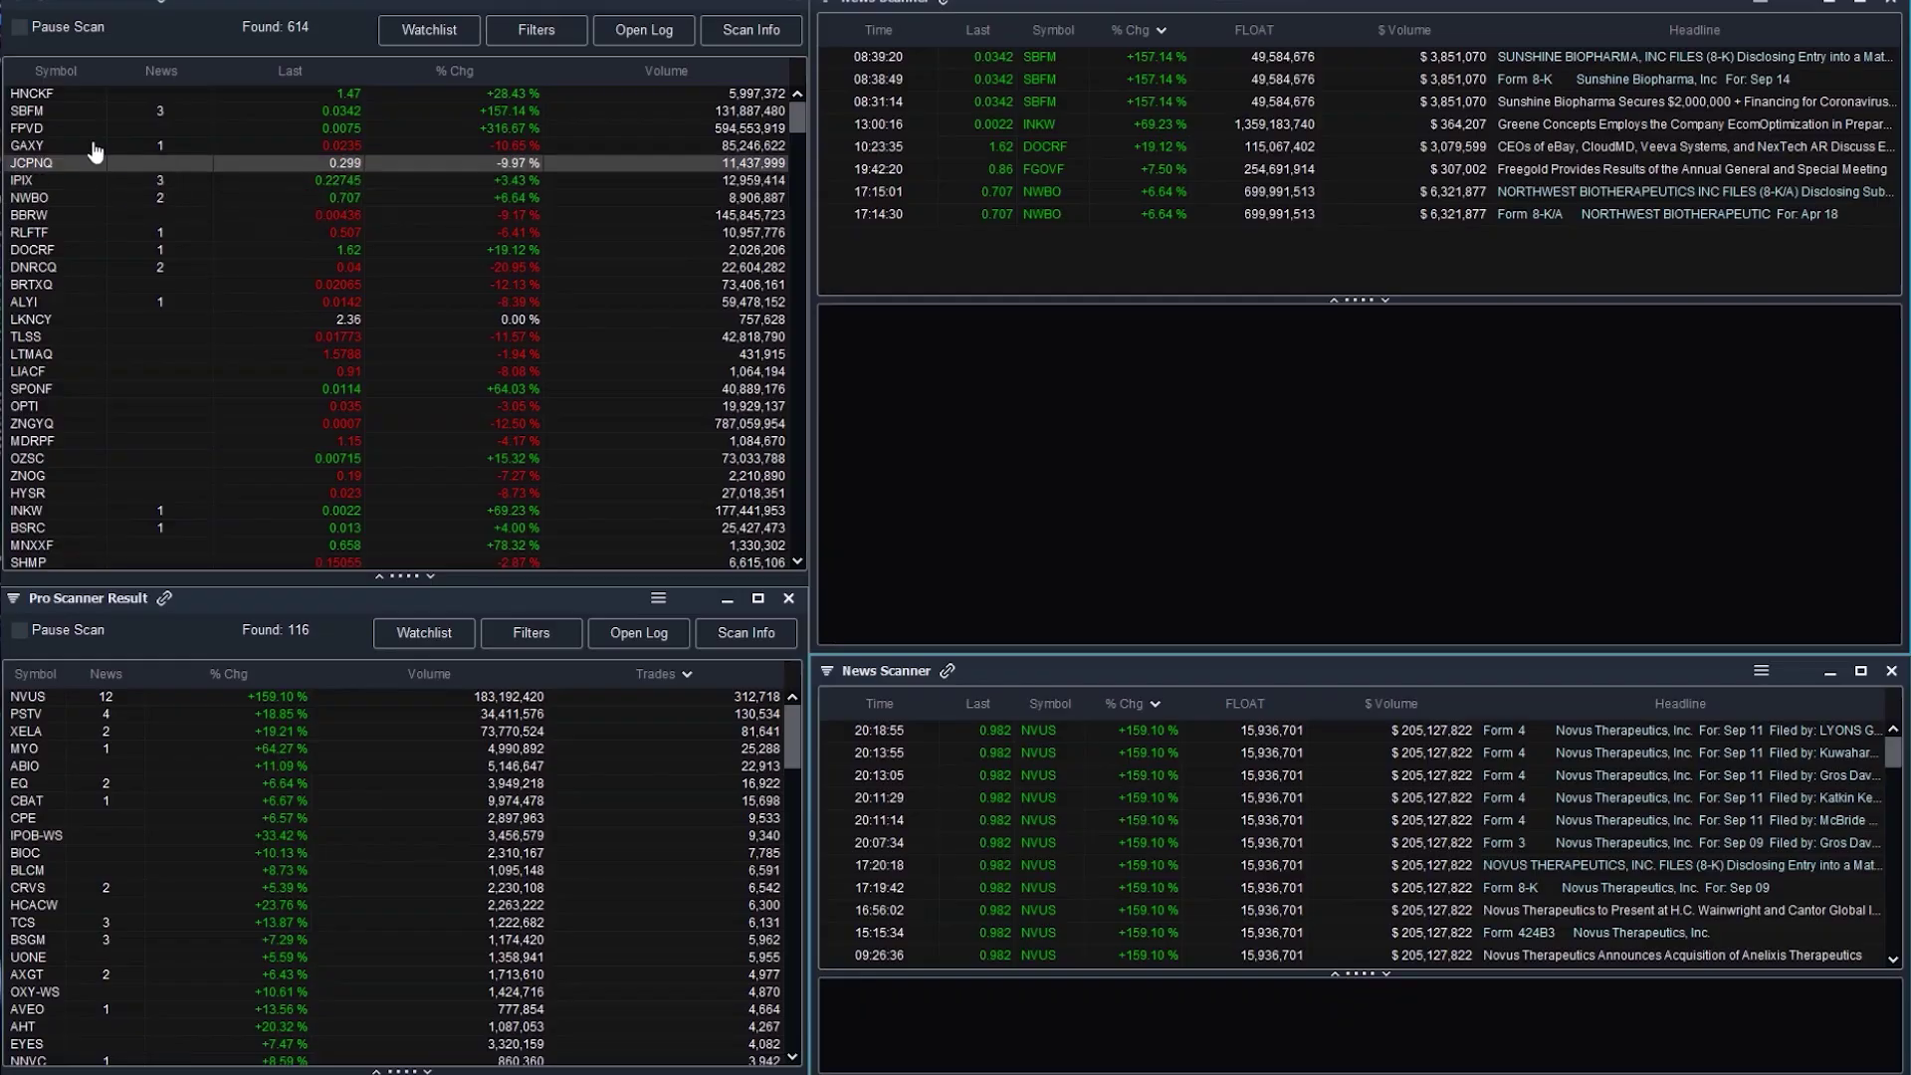
{"action": "left_click", "coordinate": [30, 110]}
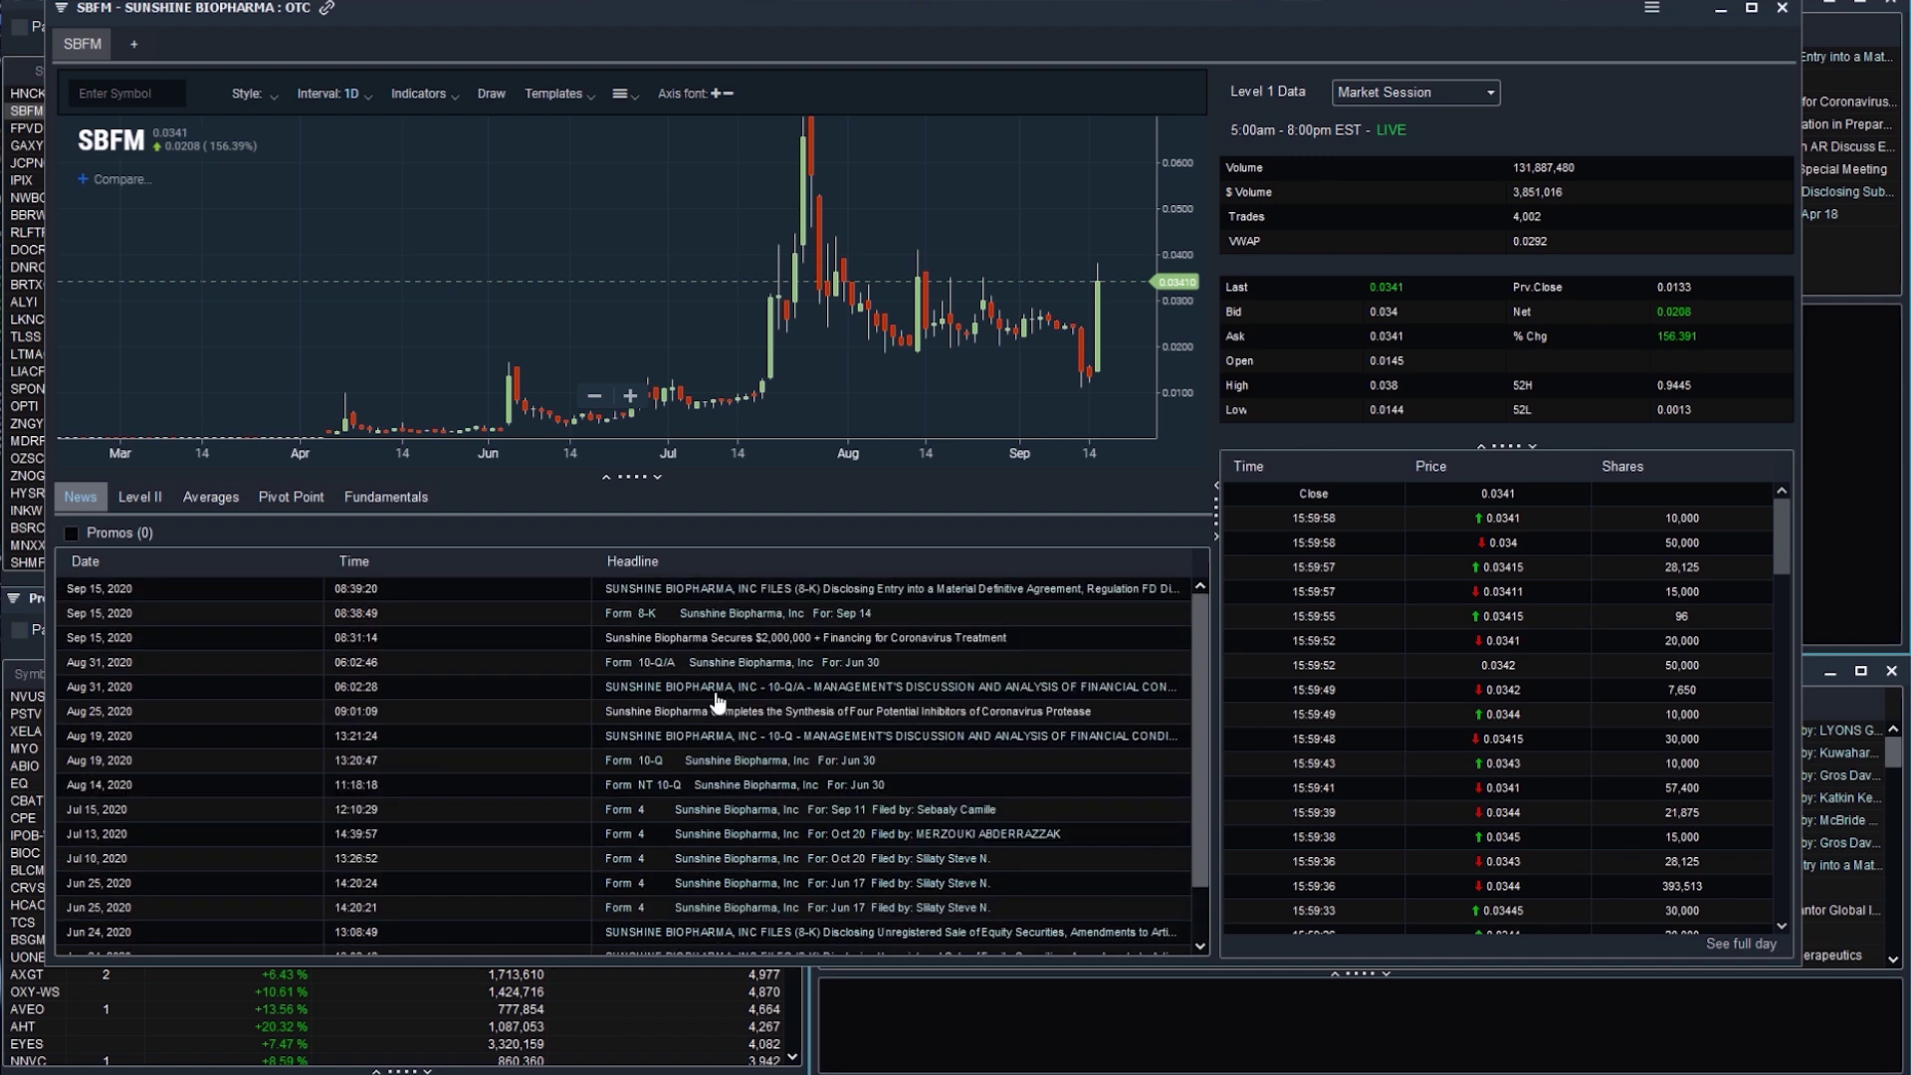
Read and close SBFM's 8-K story, then view its Level II and Averages data.
{"action": "double_click", "coordinate": [697, 590]}
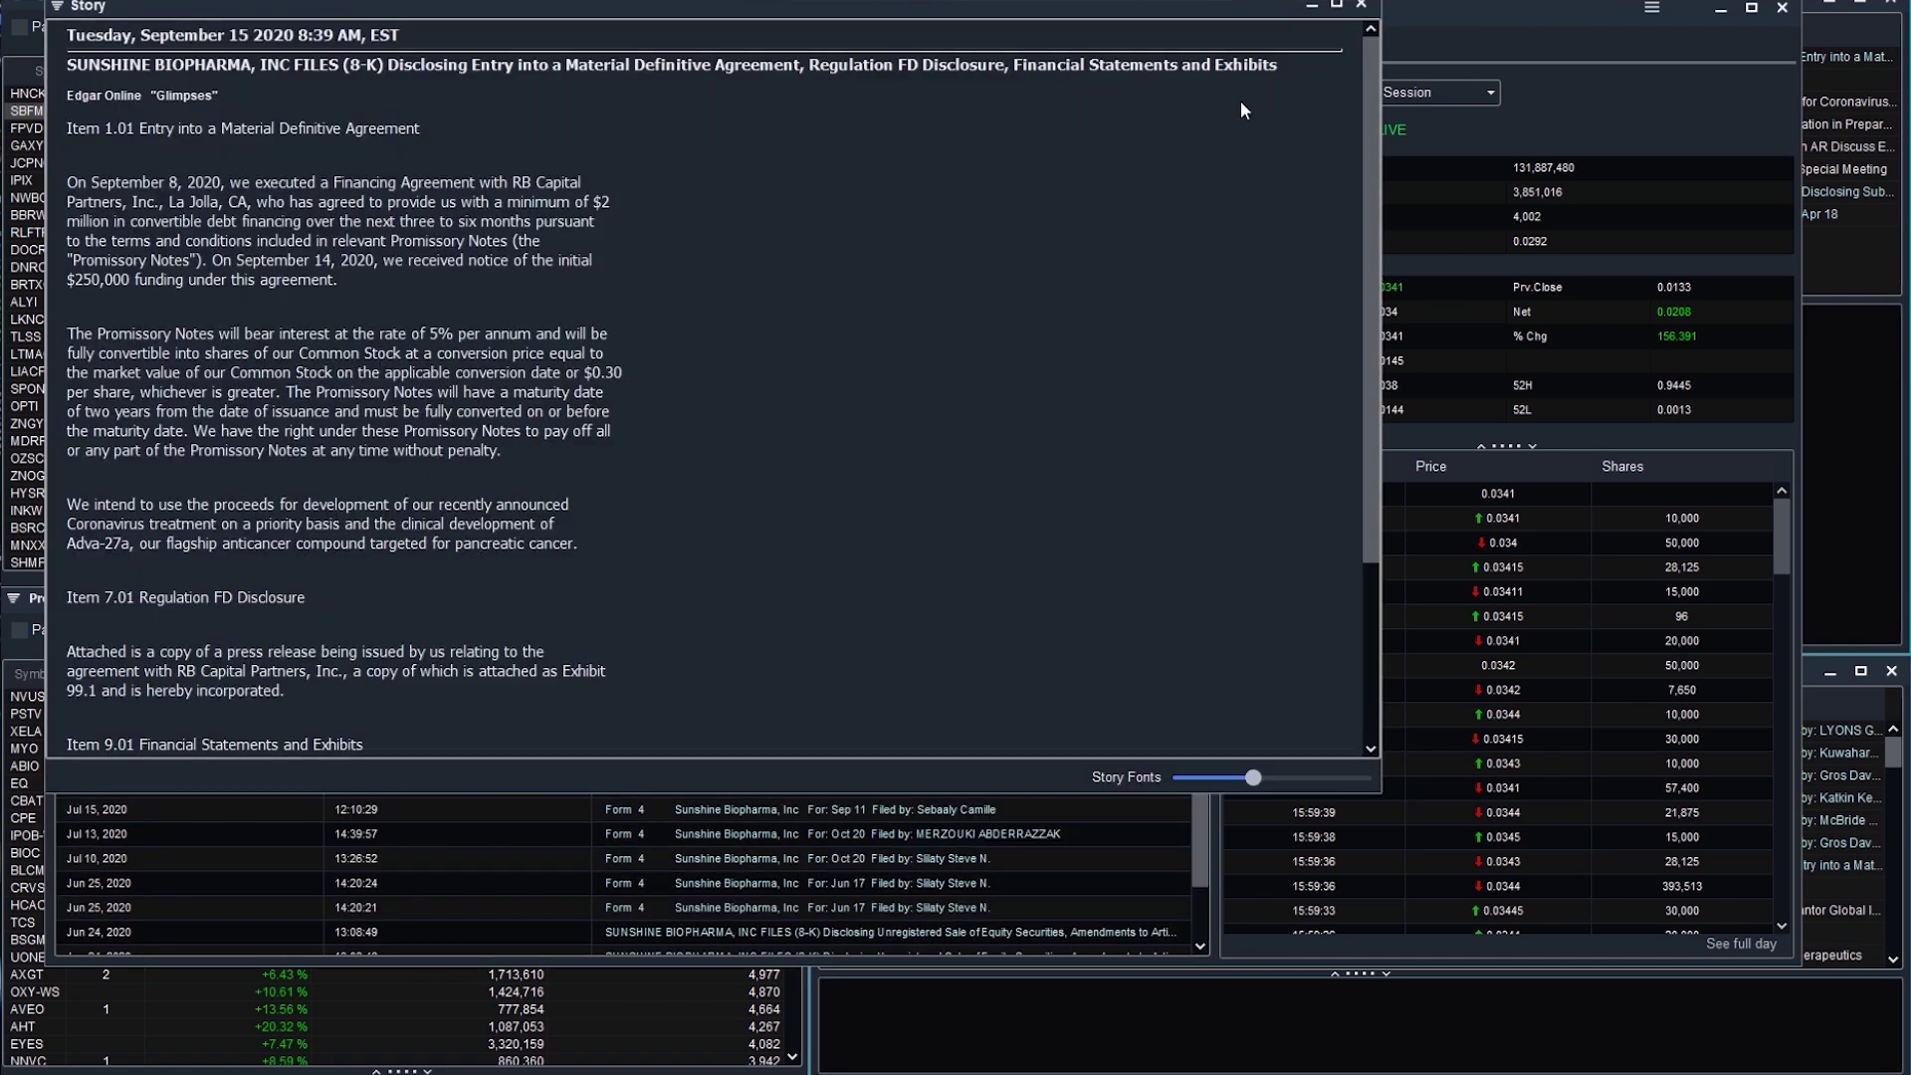
{"action": "left_click", "coordinate": [1362, 6]}
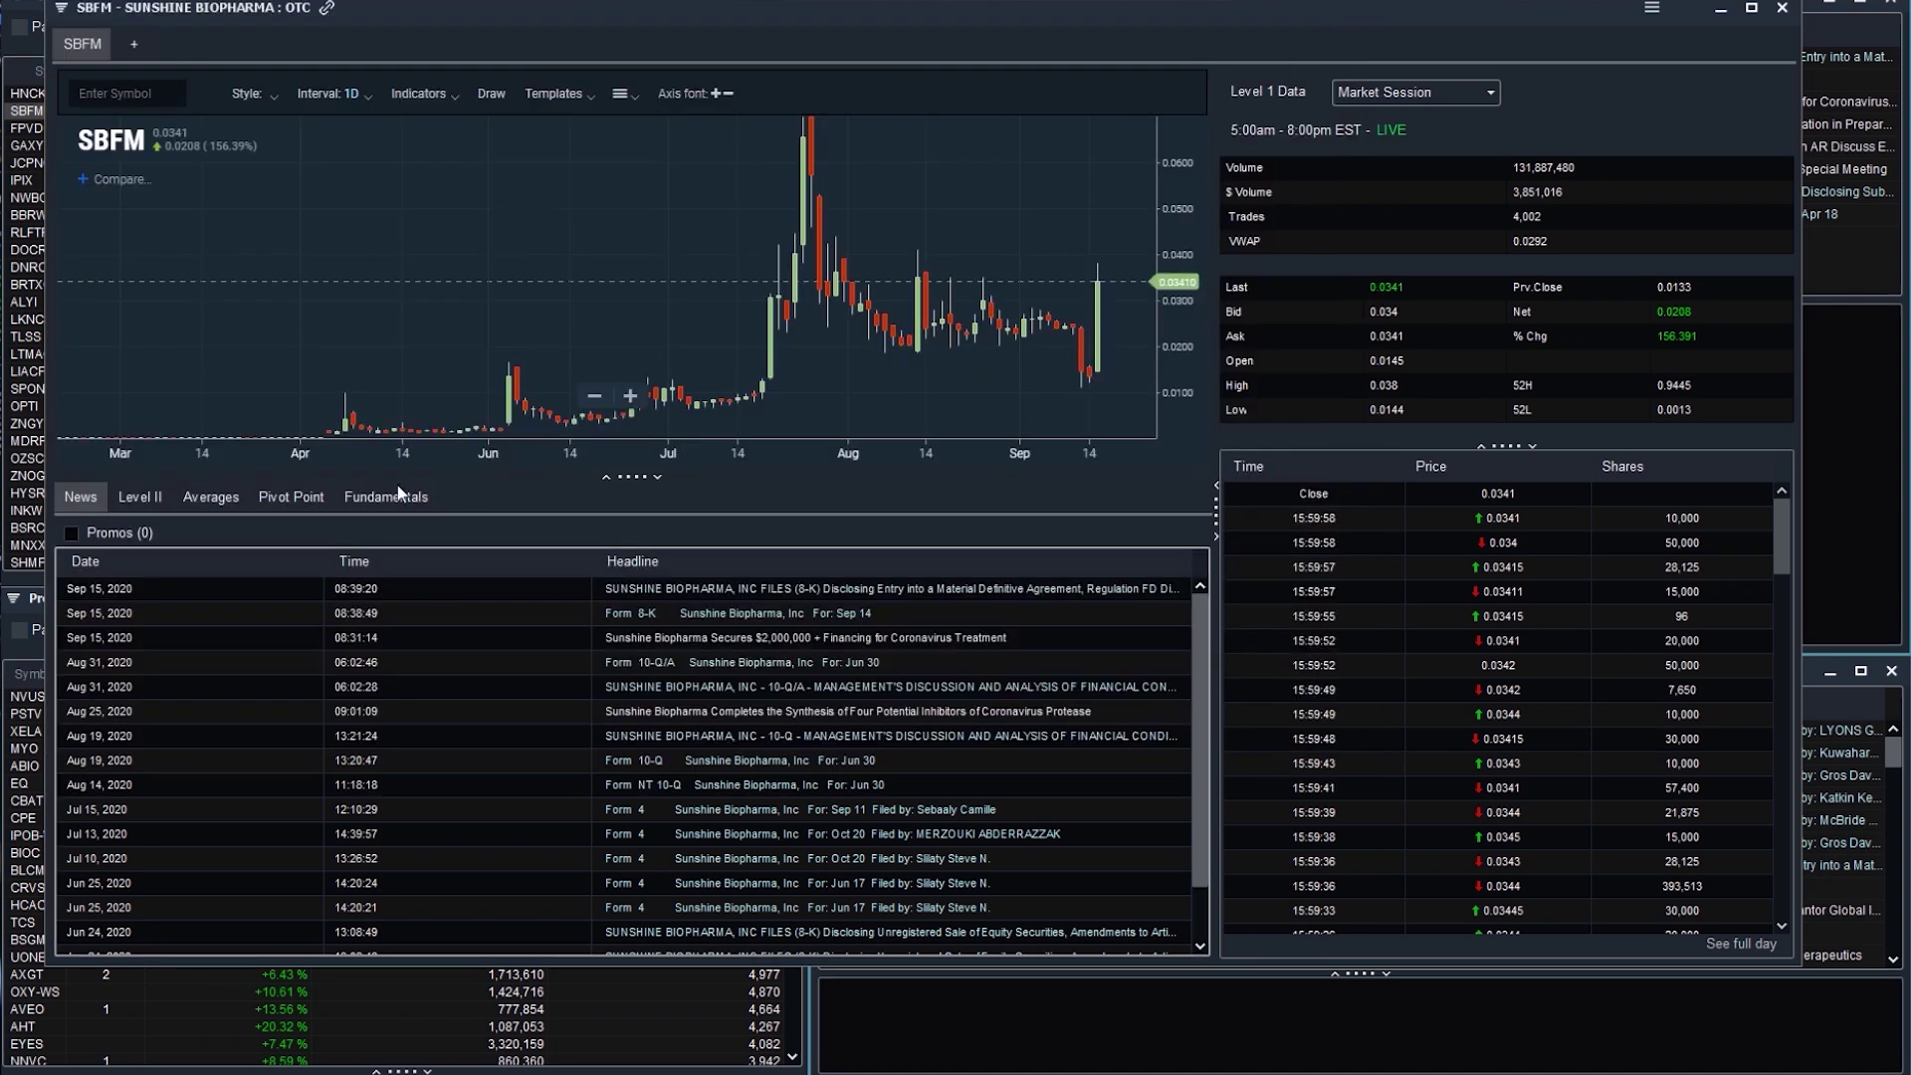
{"action": "left_click", "coordinate": [134, 495]}
{"action": "left_click", "coordinate": [208, 495]}
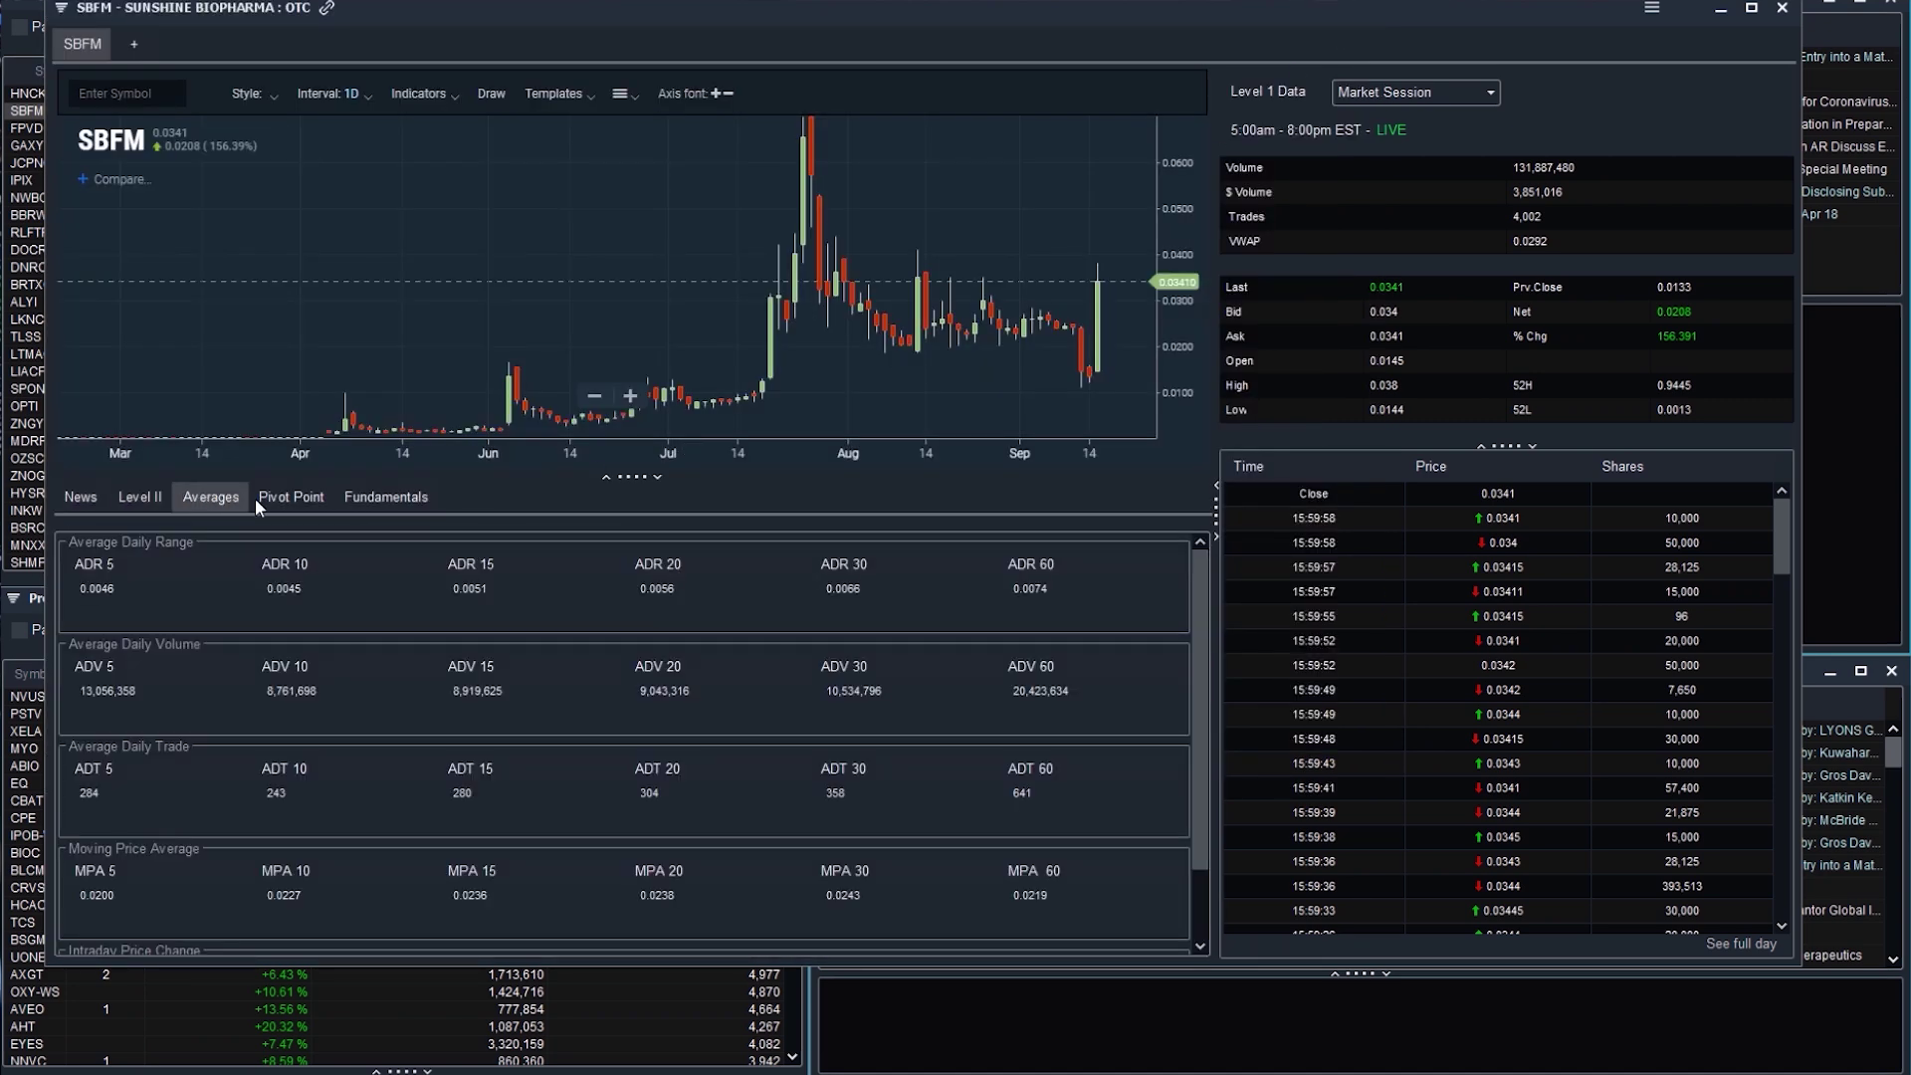
View SBFM's Pivot Point levels, then its Fundamentals share structure and short interest.
{"action": "left_click", "coordinate": [293, 498]}
{"action": "left_click", "coordinate": [375, 500]}
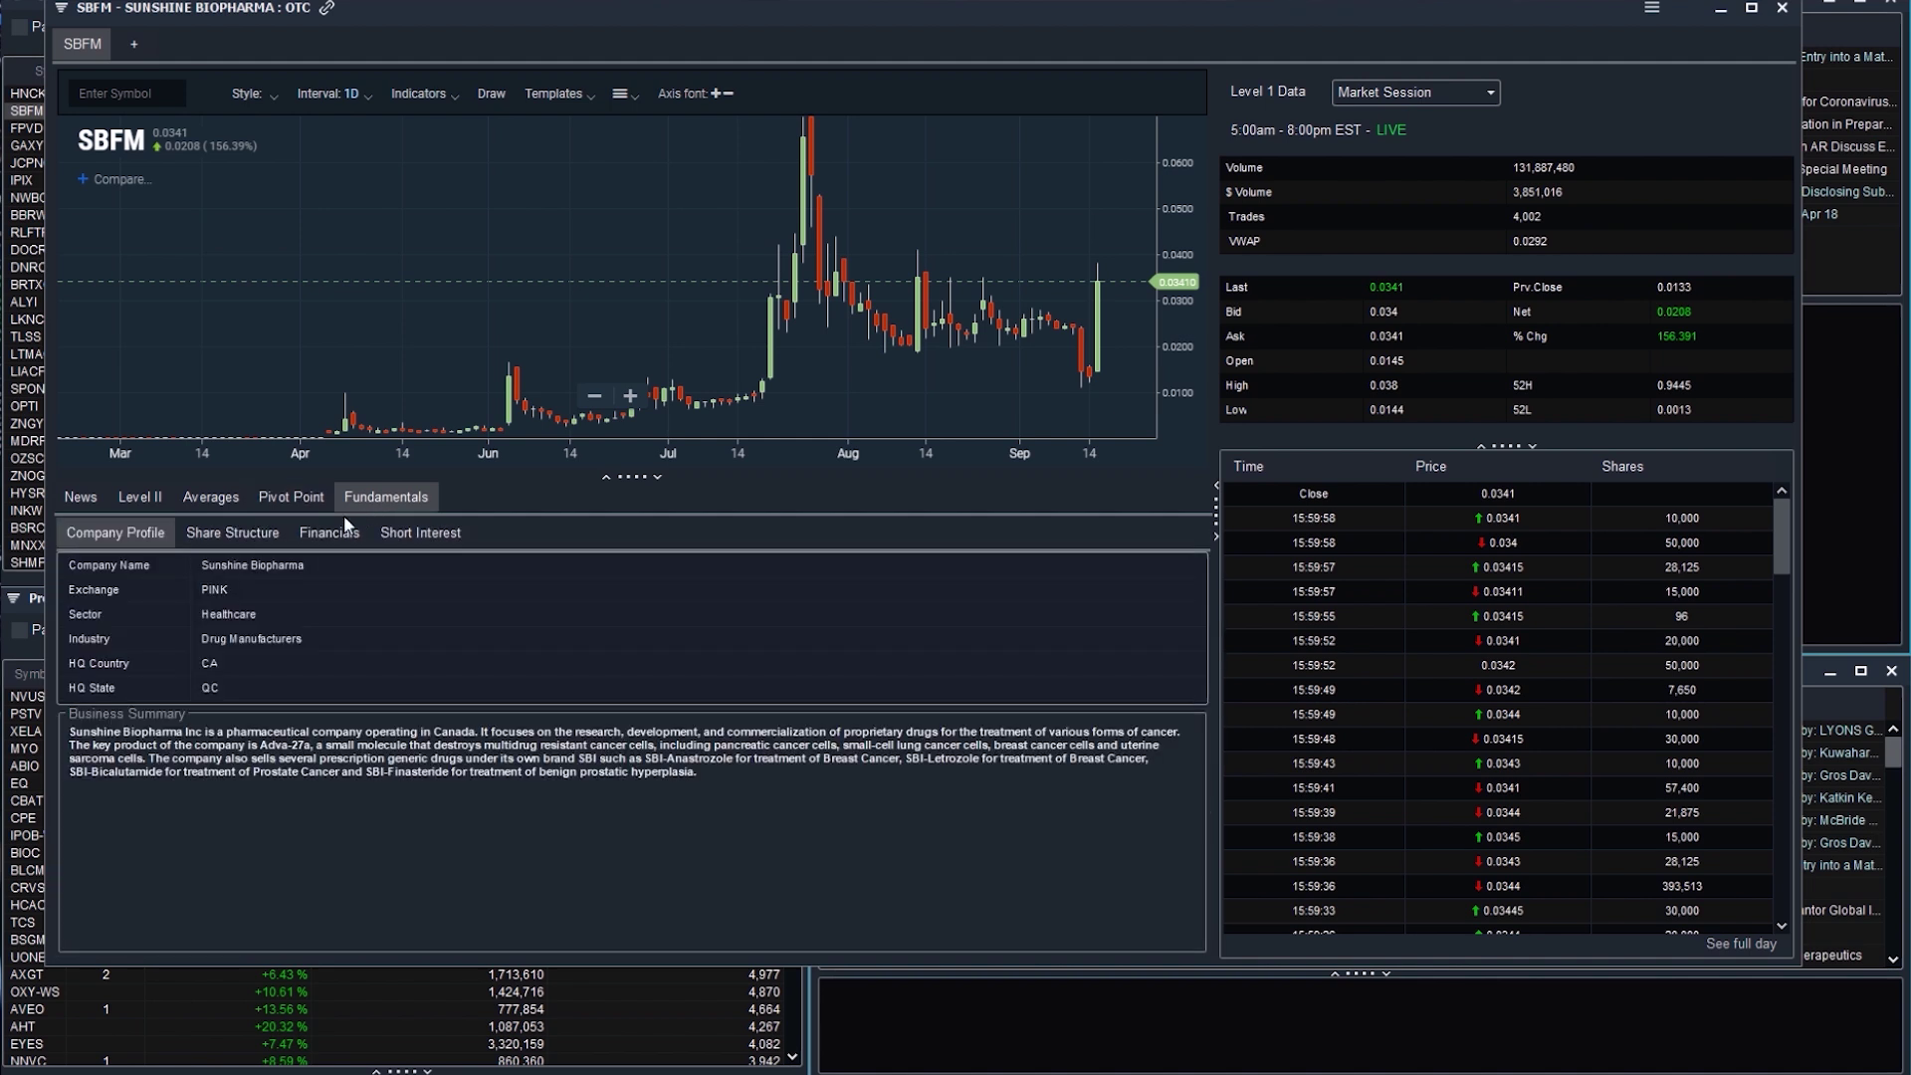
{"action": "left_click", "coordinate": [243, 535]}
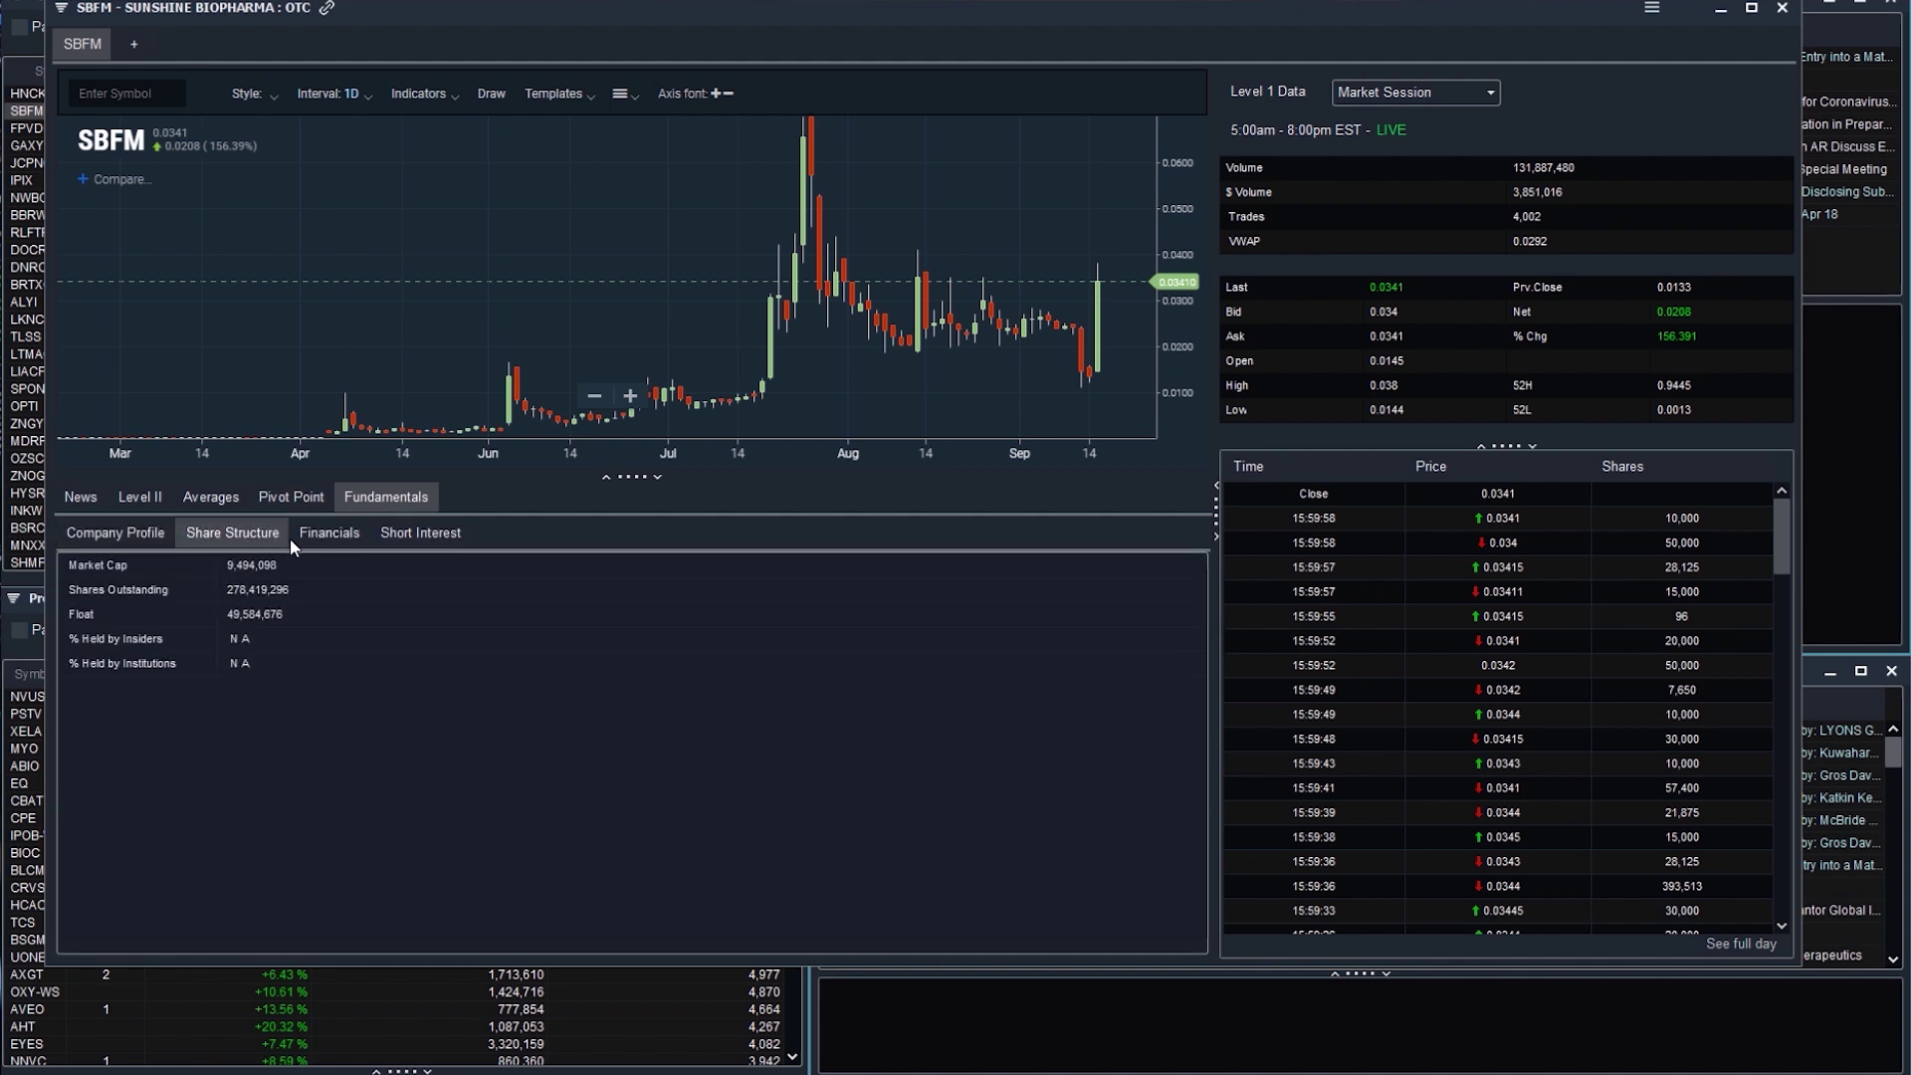
{"action": "left_click", "coordinate": [373, 536]}
Show the Financials sub-tab of SBFM's Fundamentals.
{"action": "left_click", "coordinate": [330, 535]}
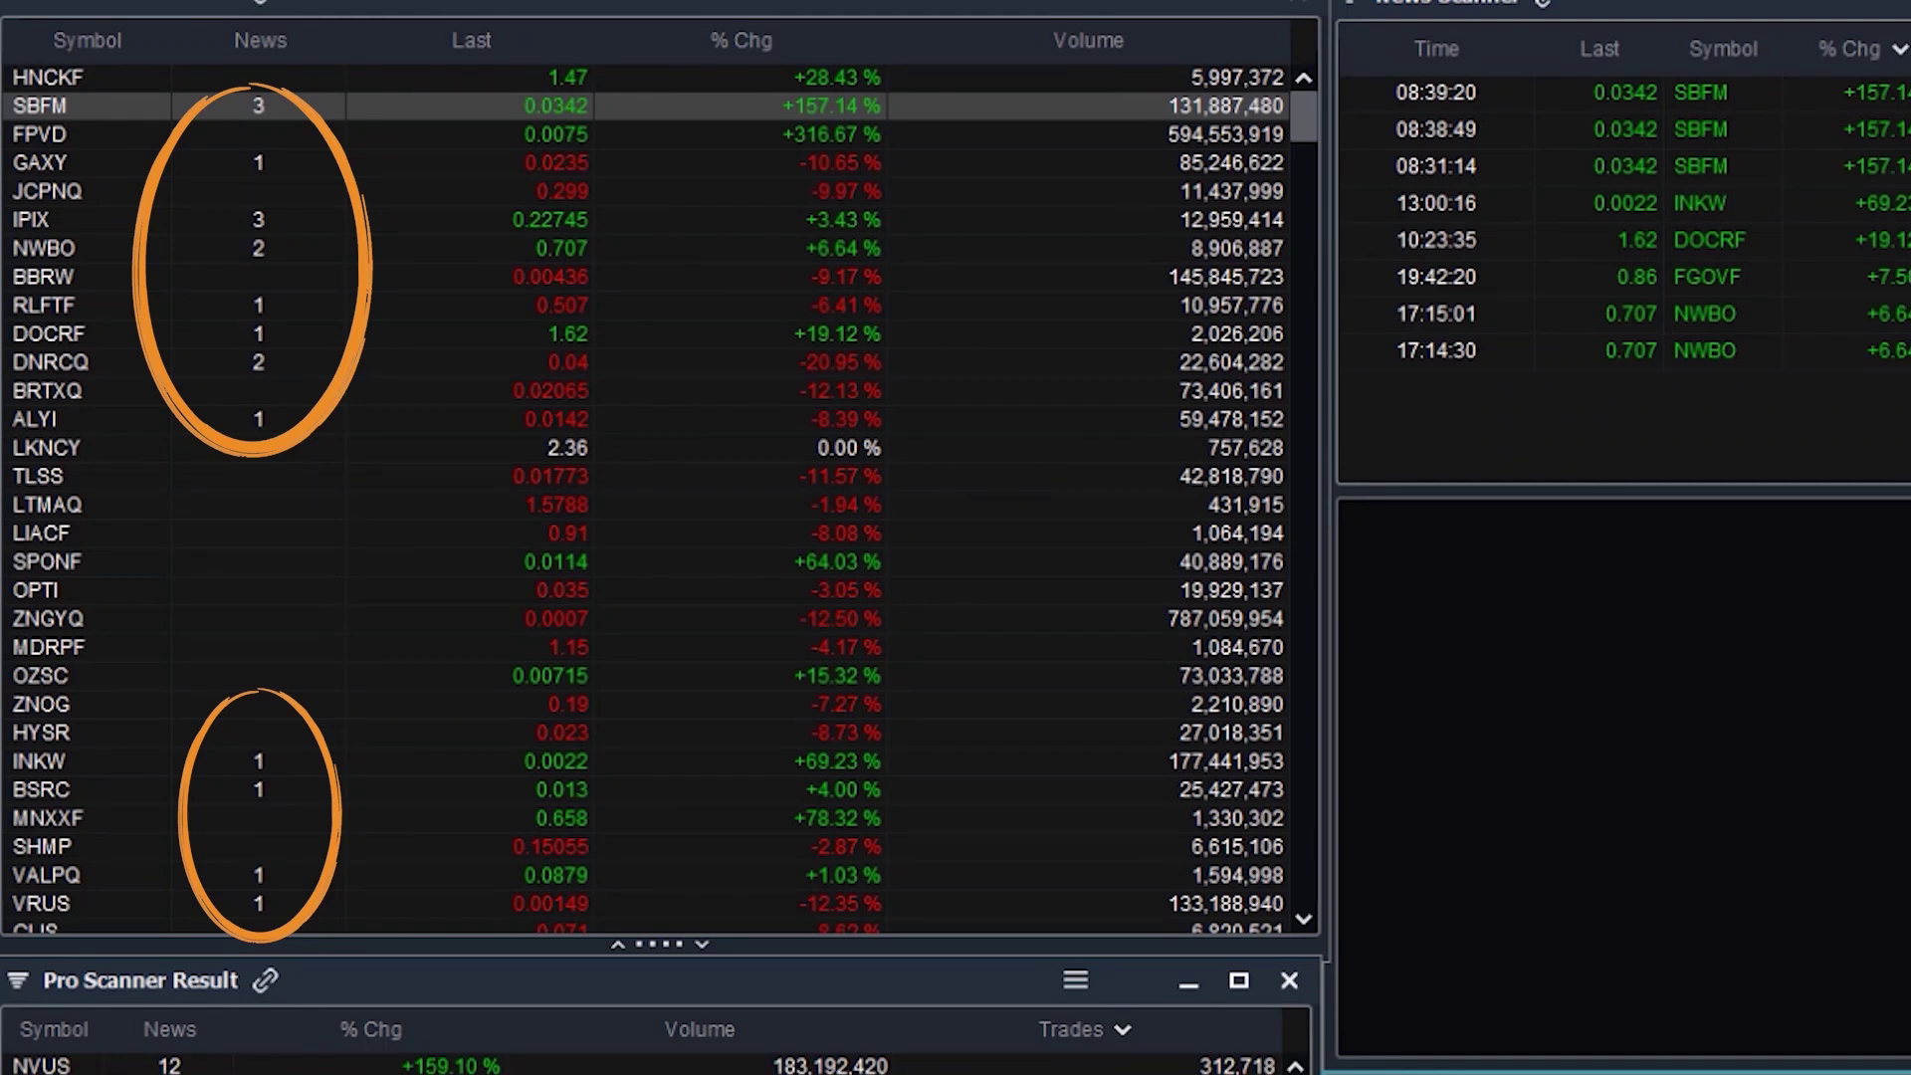
Open SBFM's $2,000,000 coronavirus-treatment financing story from its 3 news items and select its opening paragraphs.
{"action": "left_click", "coordinate": [259, 105]}
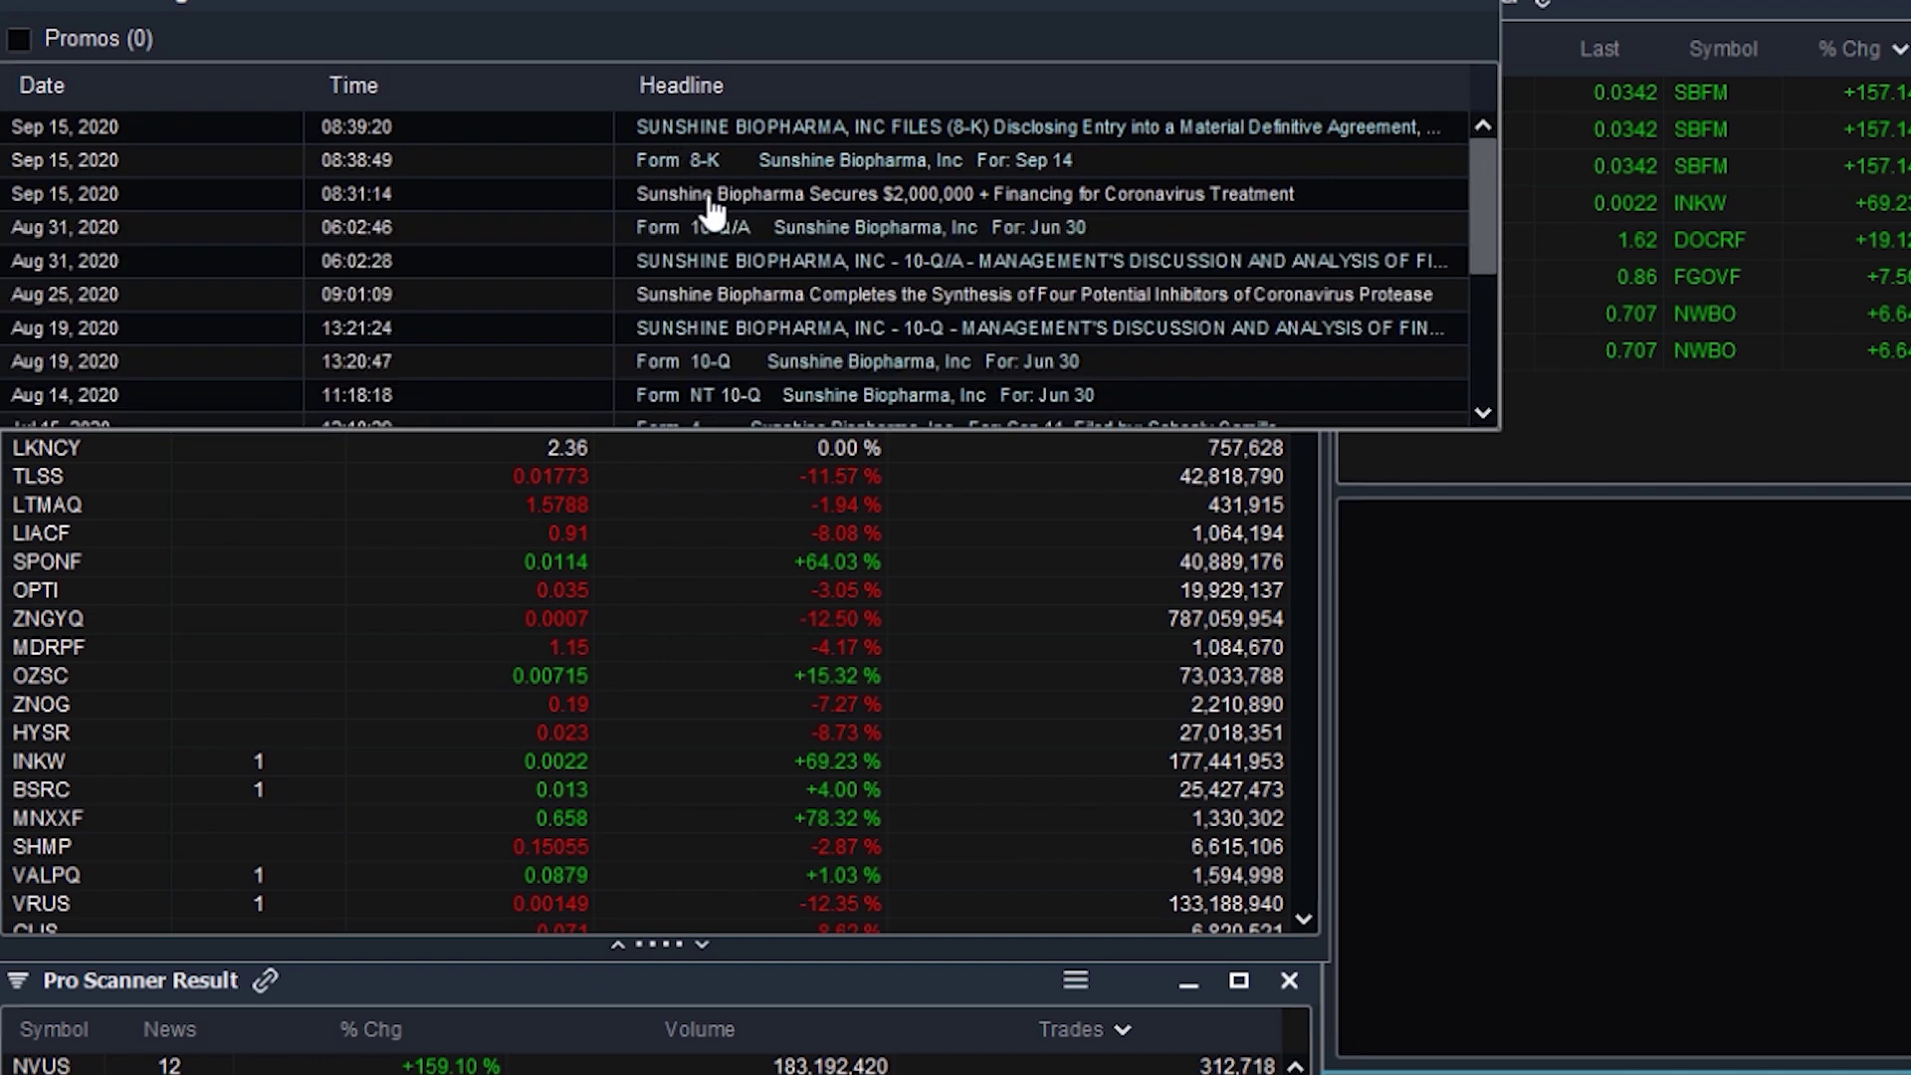
{"action": "left_click", "coordinate": [709, 195]}
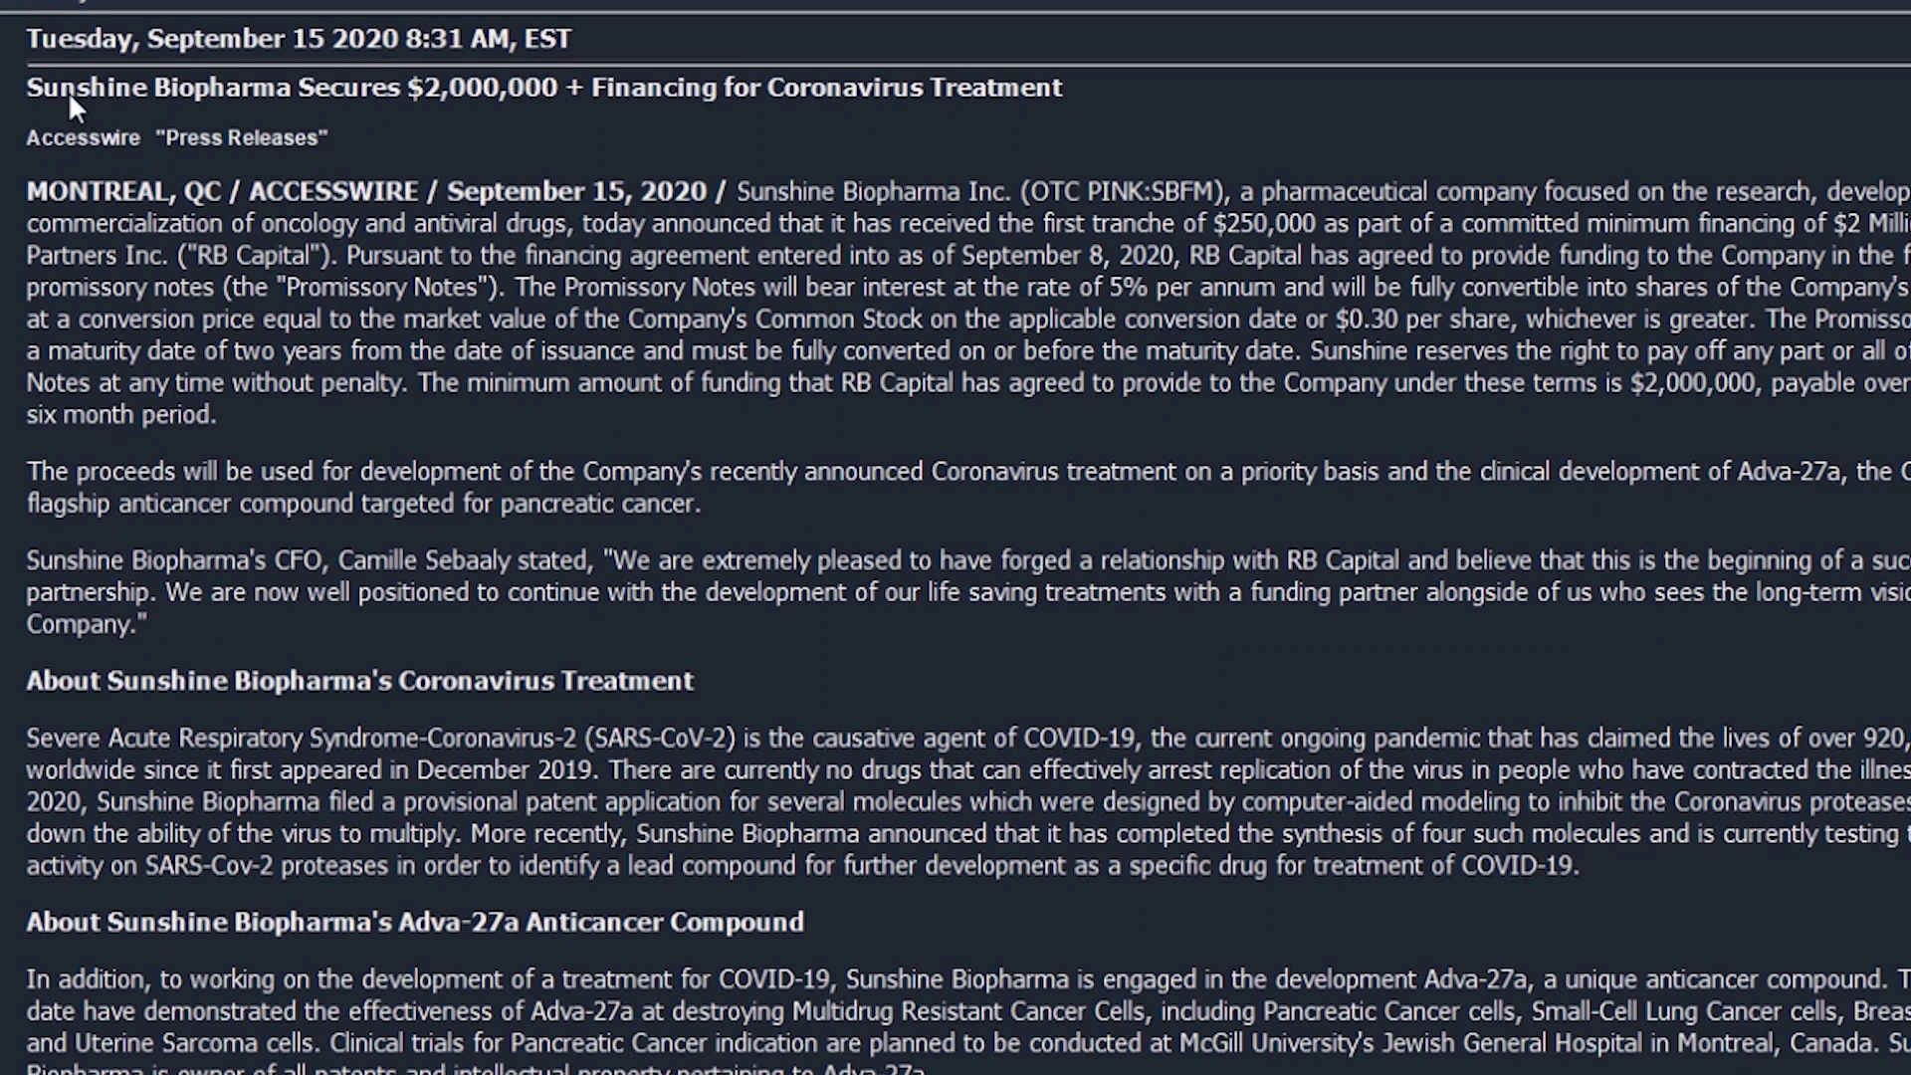
{"action": "left_click_drag", "start_coordinate": [21, 81], "coordinate": [1635, 659]}
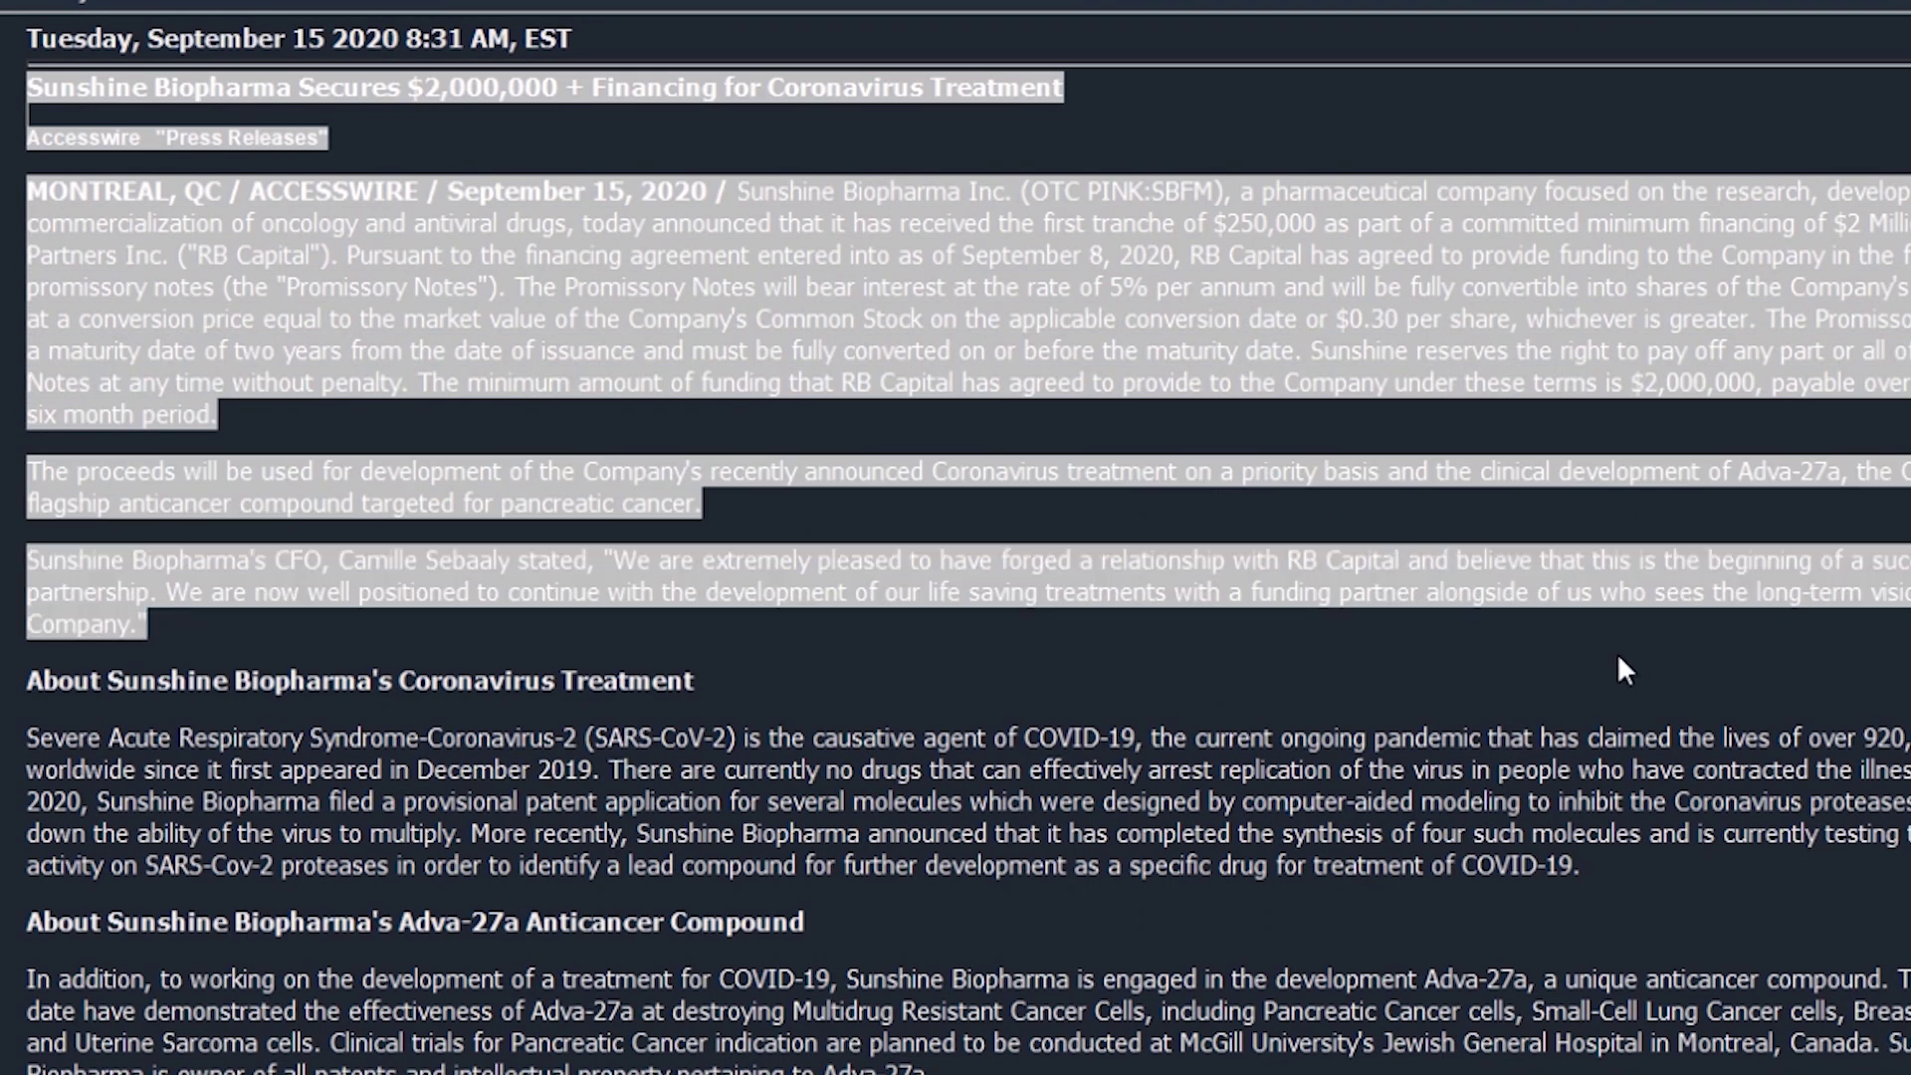